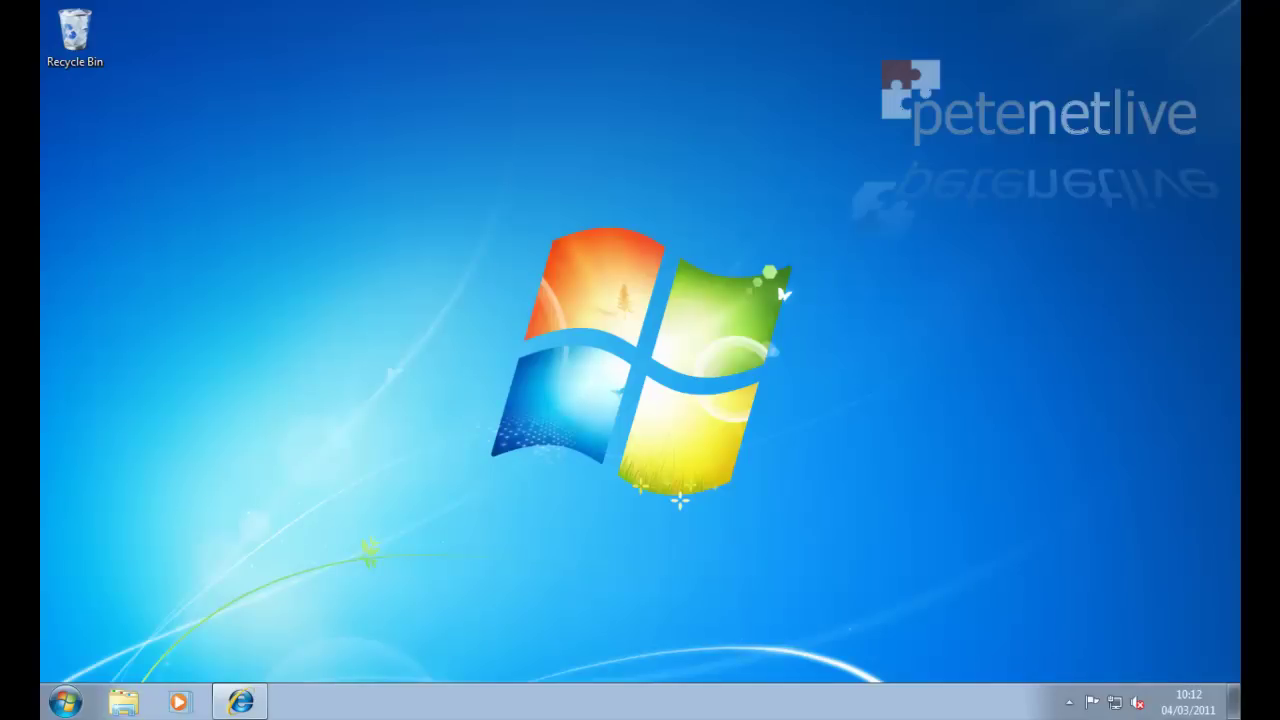
Step: Launch Internet Explorer and bring up the saved Favorites list to reach Dropbox
{"action": "left_click", "coordinate": [243, 704]}
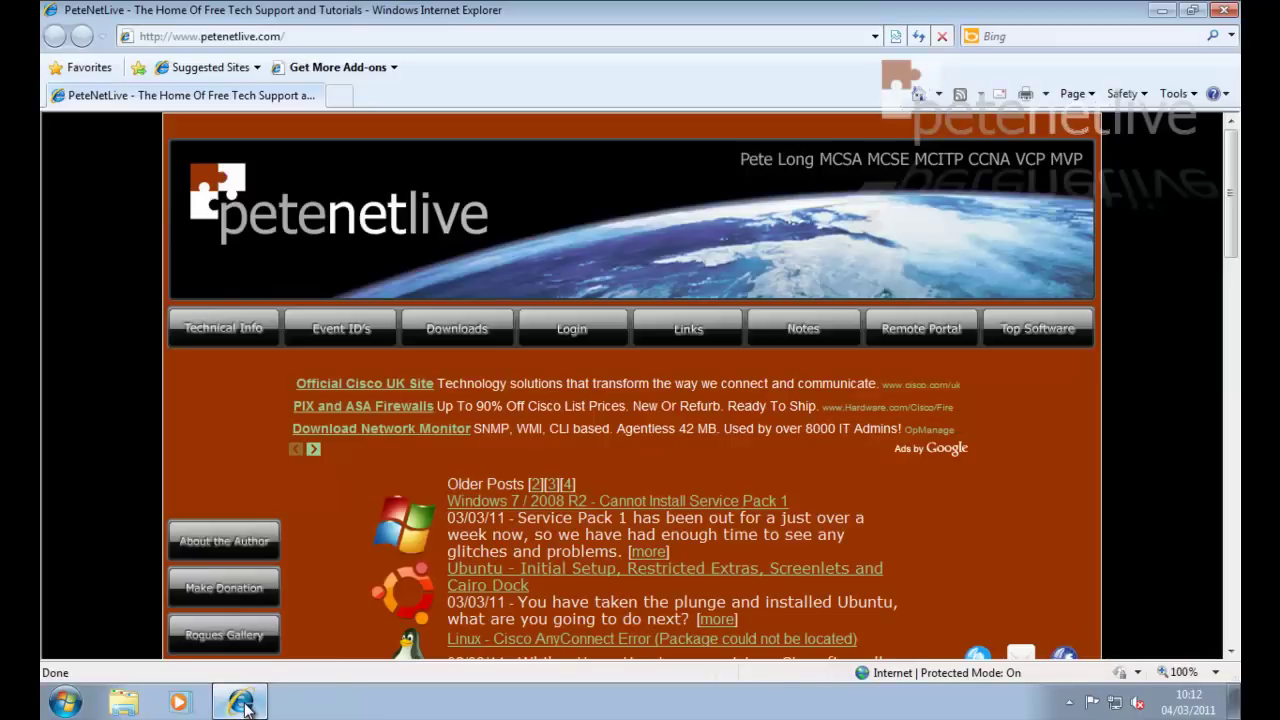
{"action": "left_click", "coordinate": [88, 70]}
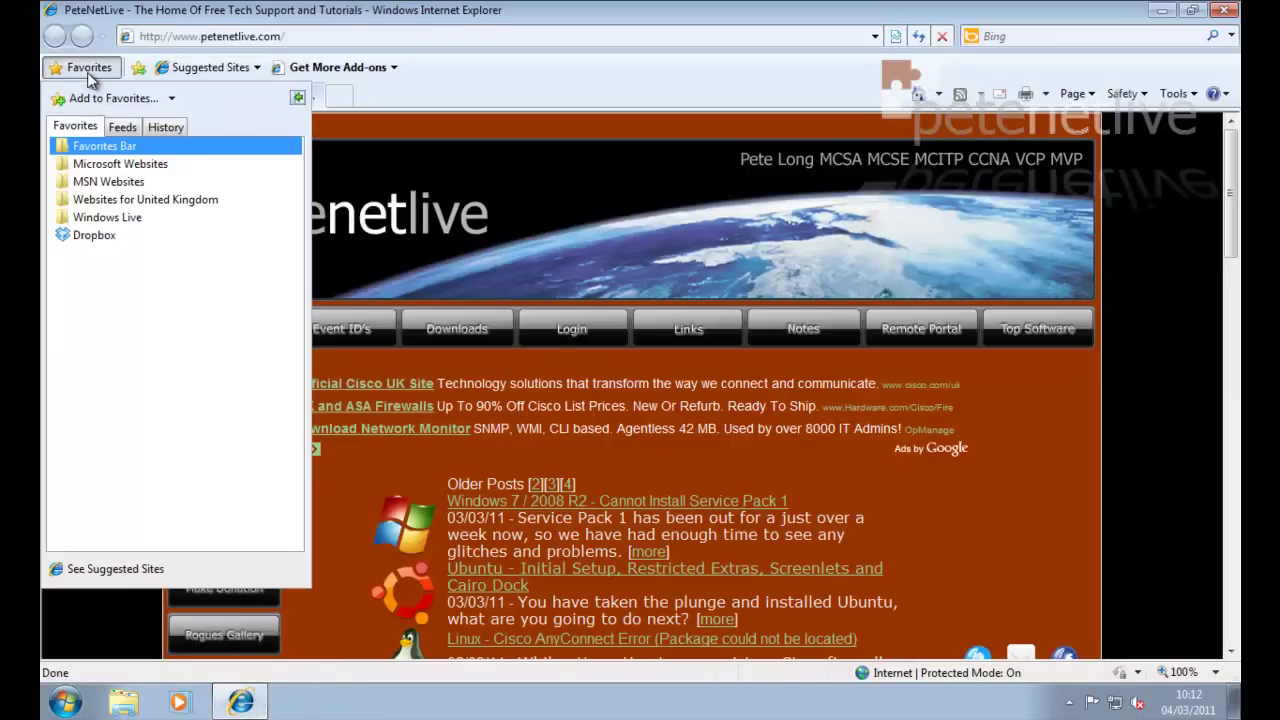
Step: Load the Dropbox site, fill in the account holder's name, e-mail and password, and create the account
{"action": "left_click", "coordinate": [88, 236]}
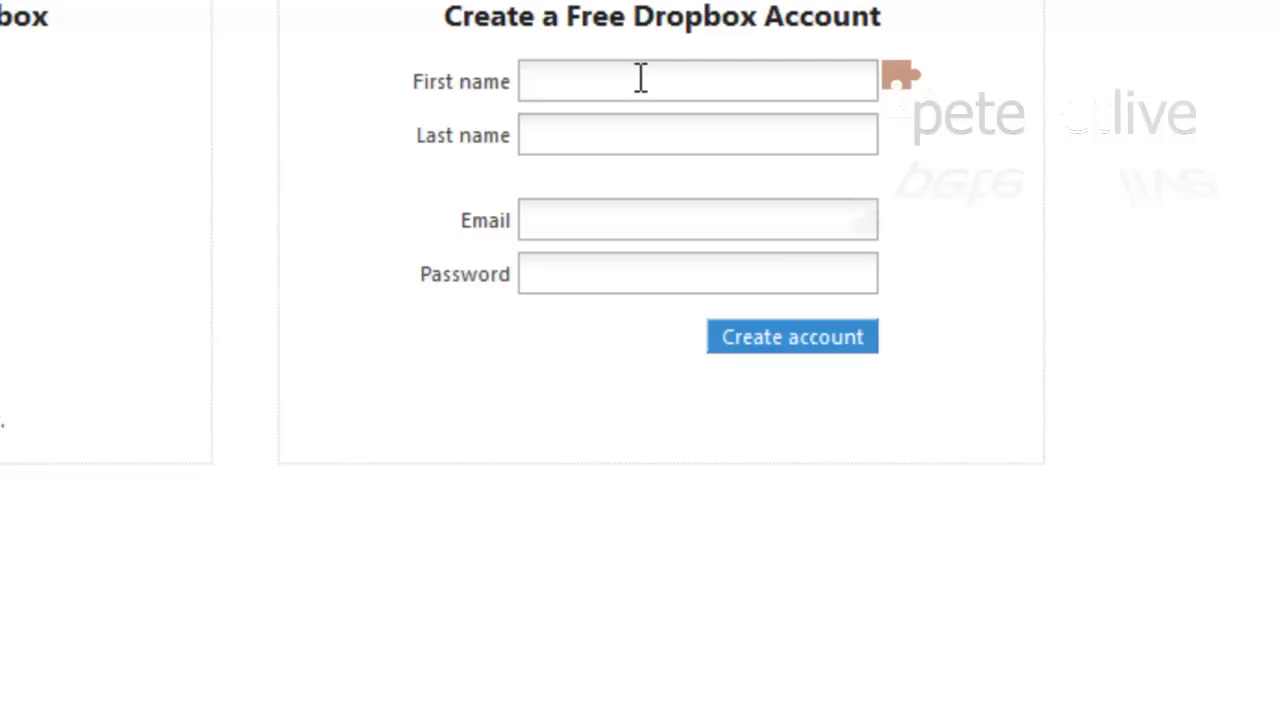
{"action": "left_click", "coordinate": [641, 80]}
{"action": "type", "text": "Pete"}
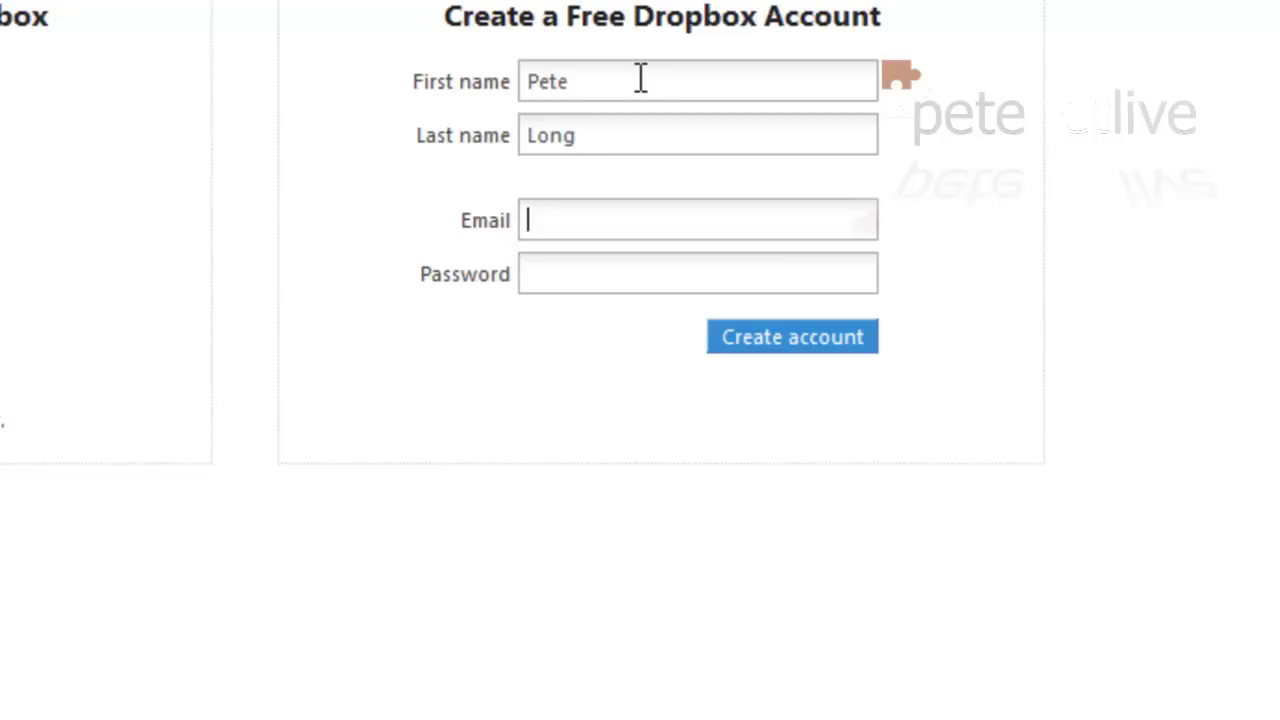
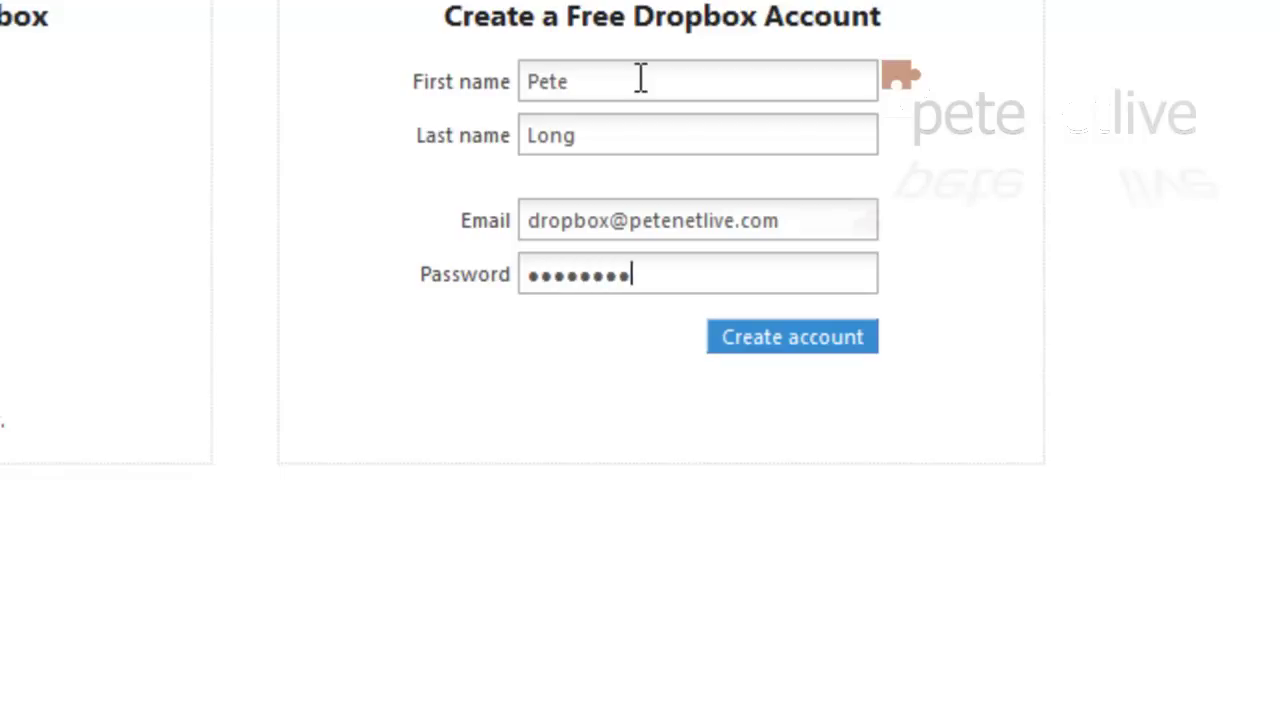
{"action": "left_click", "coordinate": [787, 342]}
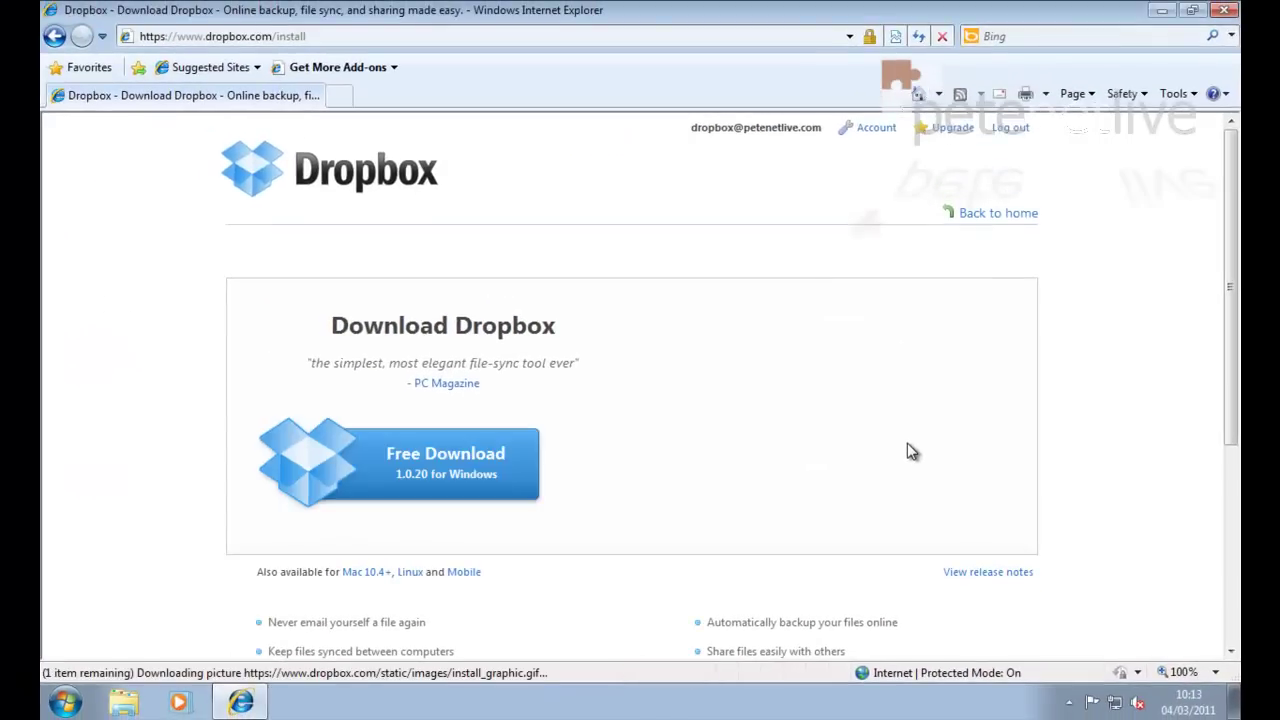
Step: Save the Dropbox 1.0.20 Windows installer to the Desktop, then close the browser and download window
{"action": "scroll", "coordinate": [620, 449], "scroll_direction": "down", "scroll_amount": 3}
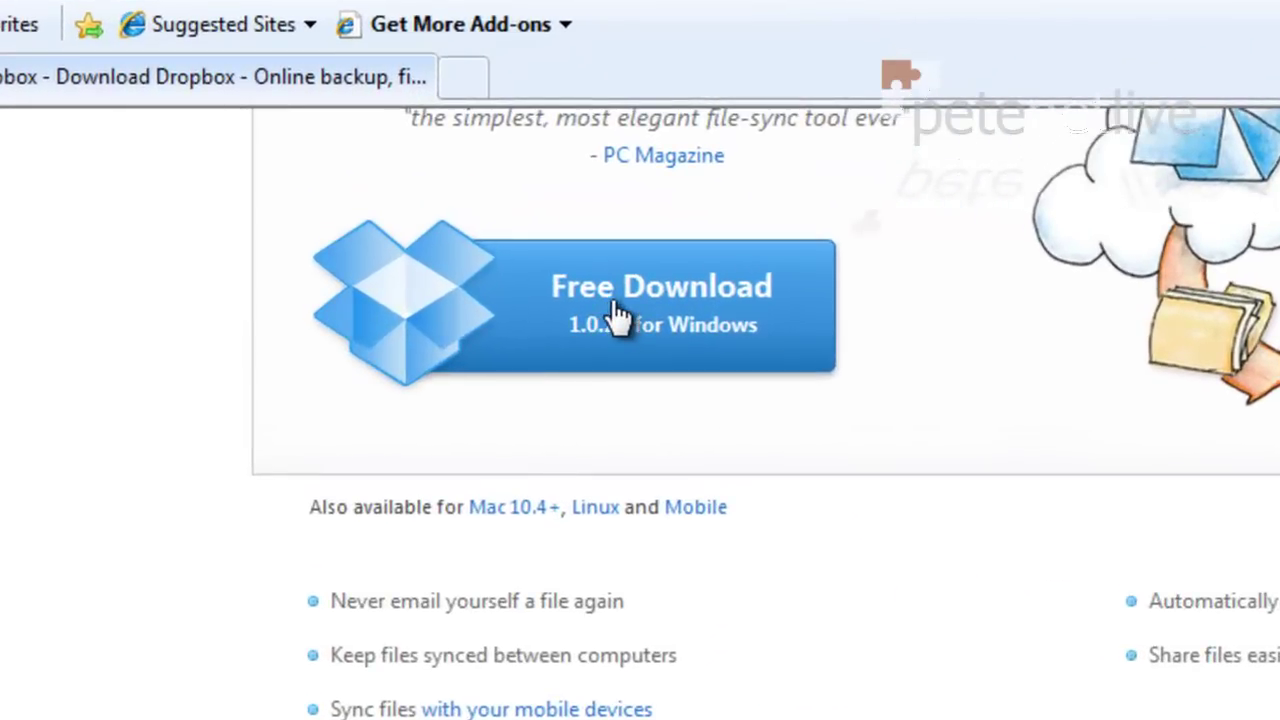
{"action": "left_click", "coordinate": [620, 316]}
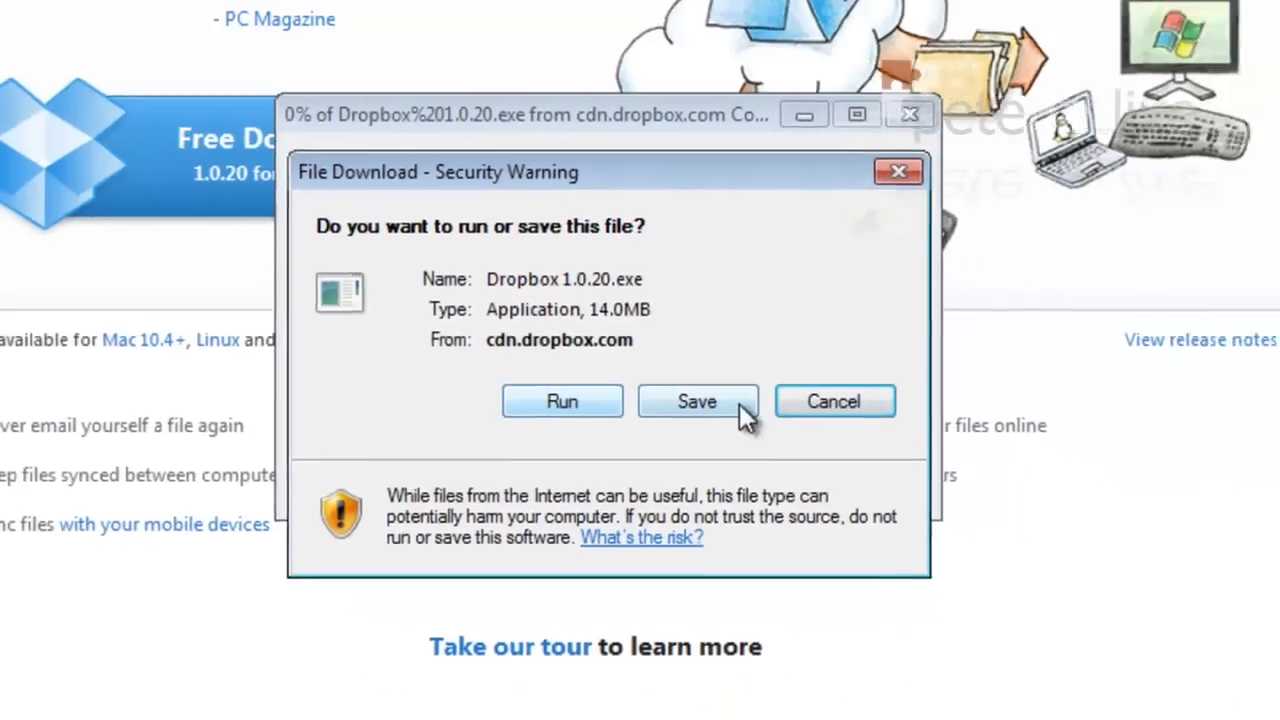
{"action": "left_click", "coordinate": [780, 445]}
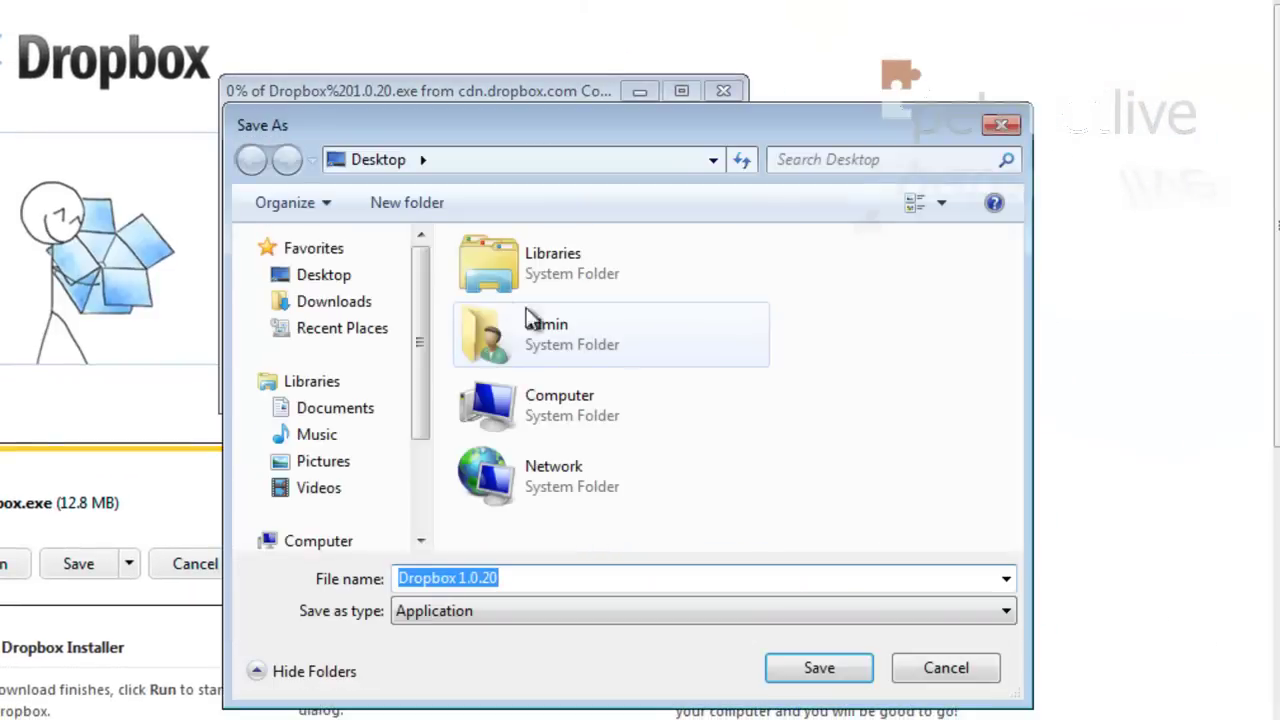
{"action": "left_click", "coordinate": [850, 676]}
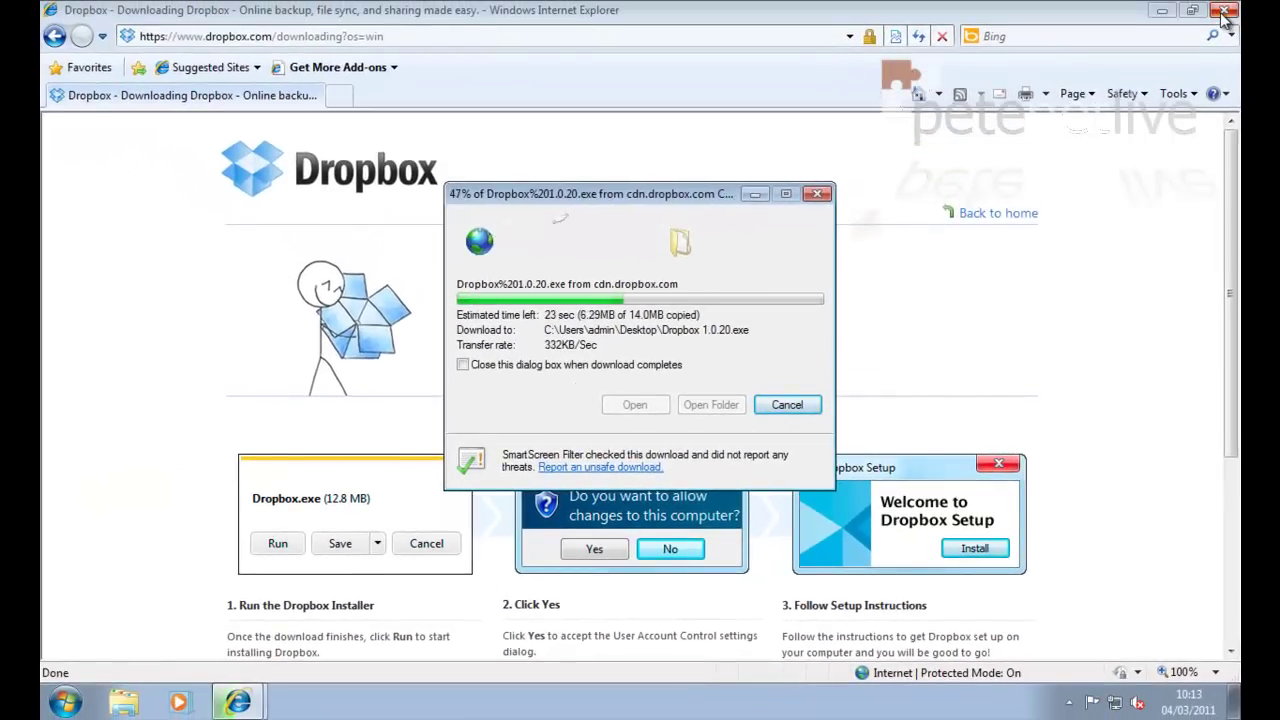
{"action": "left_click", "coordinate": [1224, 12]}
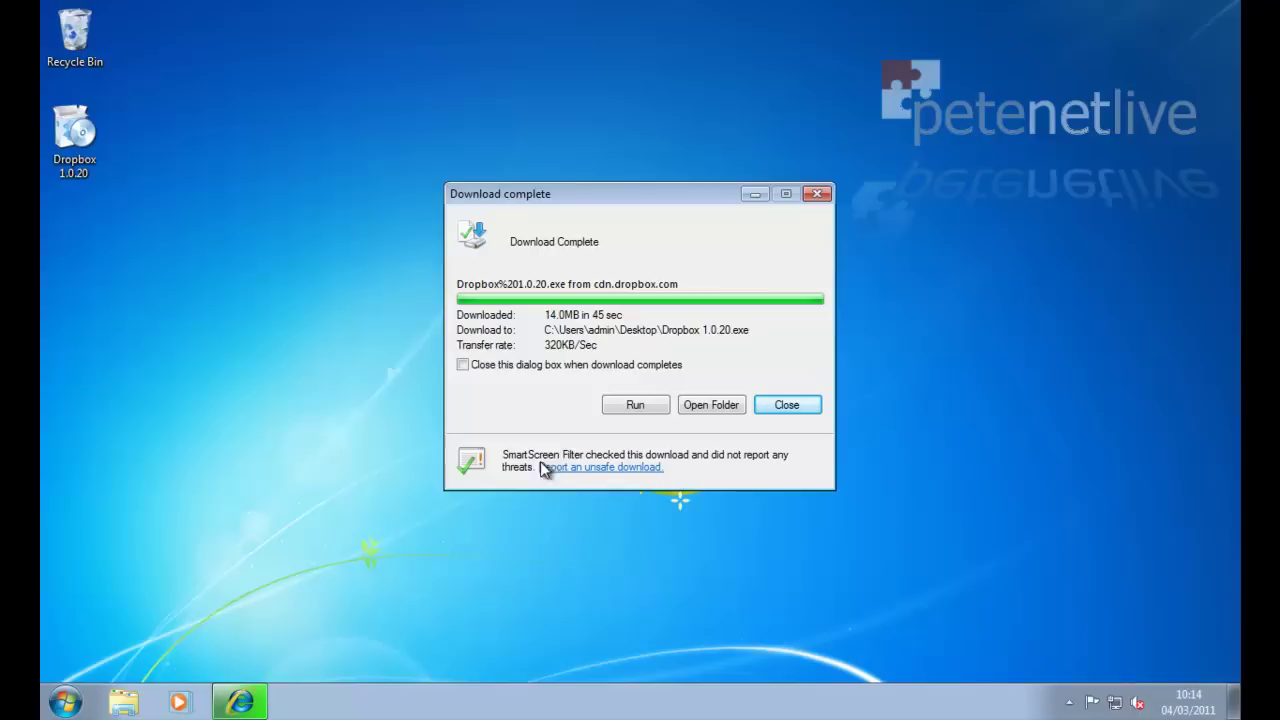
{"action": "left_click", "coordinate": [463, 365]}
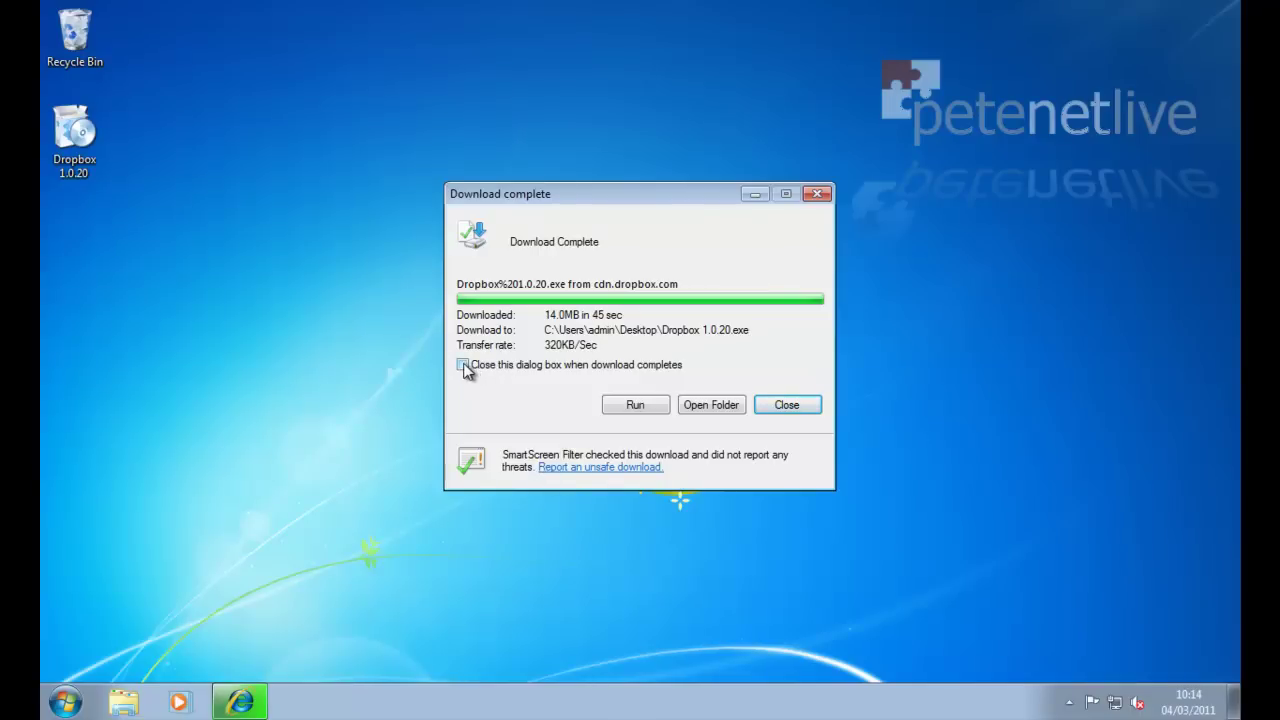
{"action": "left_click", "coordinate": [786, 406]}
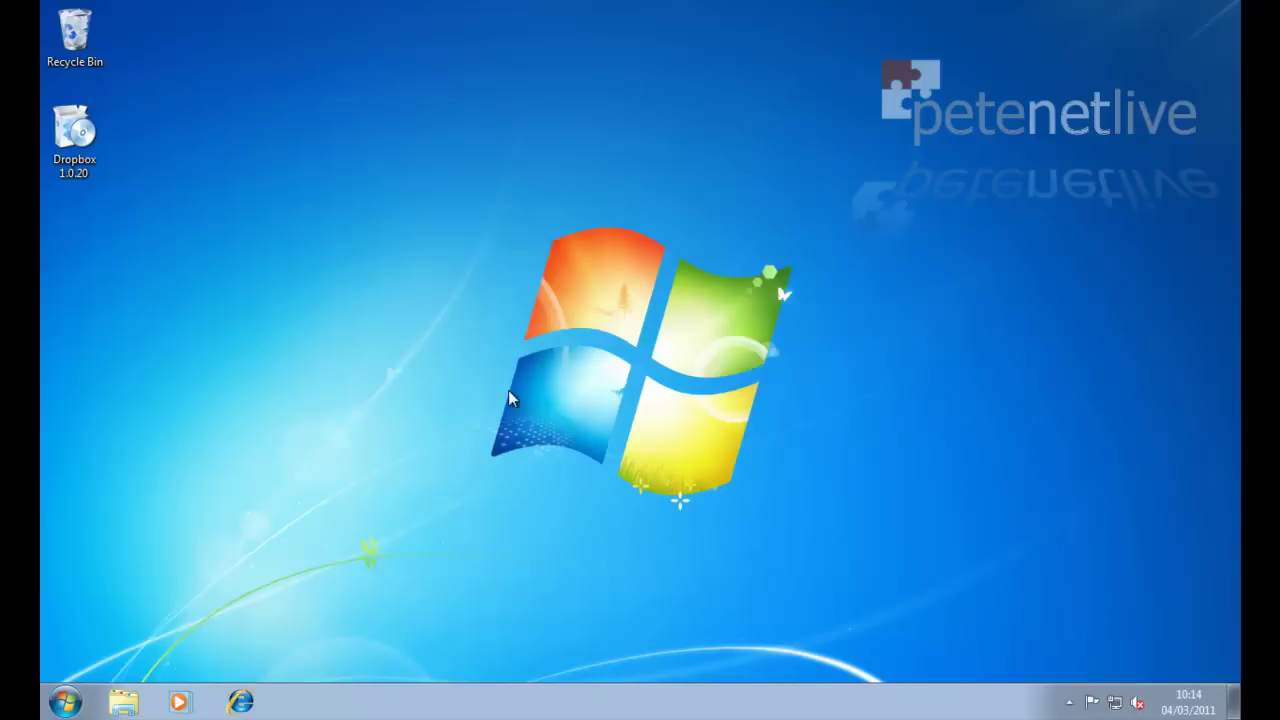
Step: Run the Dropbox 1.0.20 installer from the desktop, approve the security prompts, and install it
{"action": "right_click", "coordinate": [72, 131]}
{"action": "left_click", "coordinate": [116, 143]}
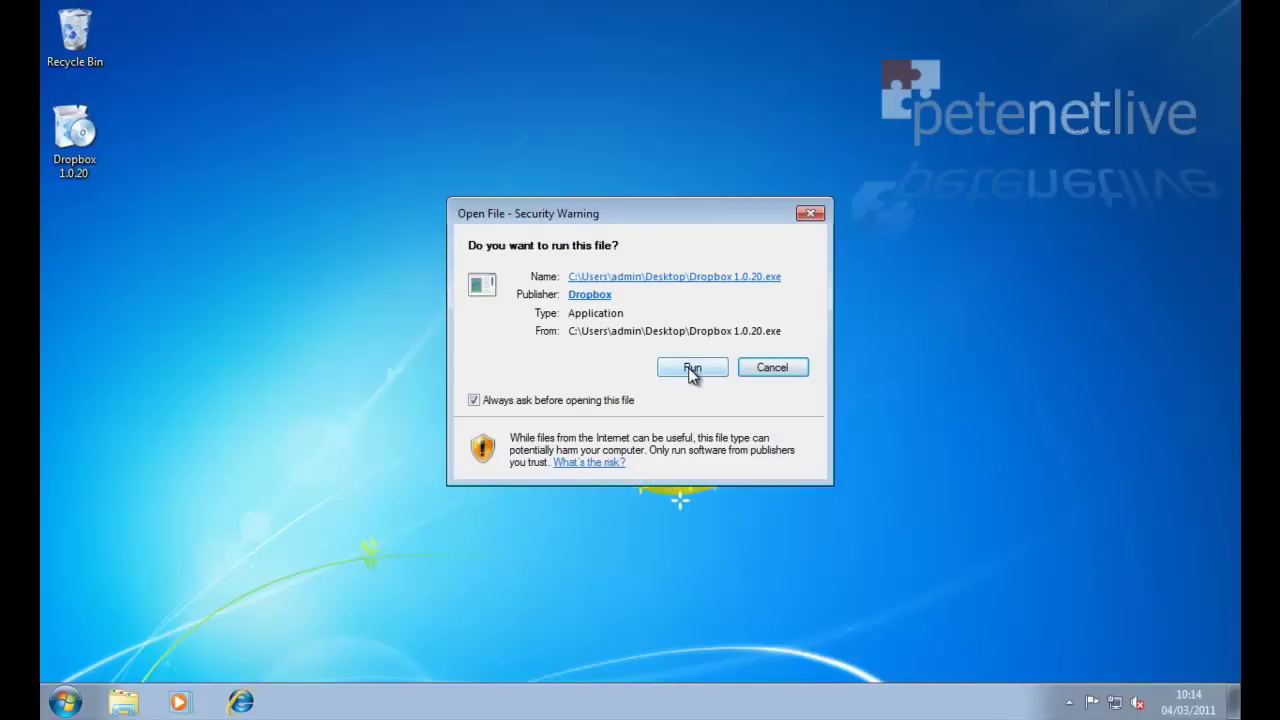
{"action": "left_click", "coordinate": [690, 372]}
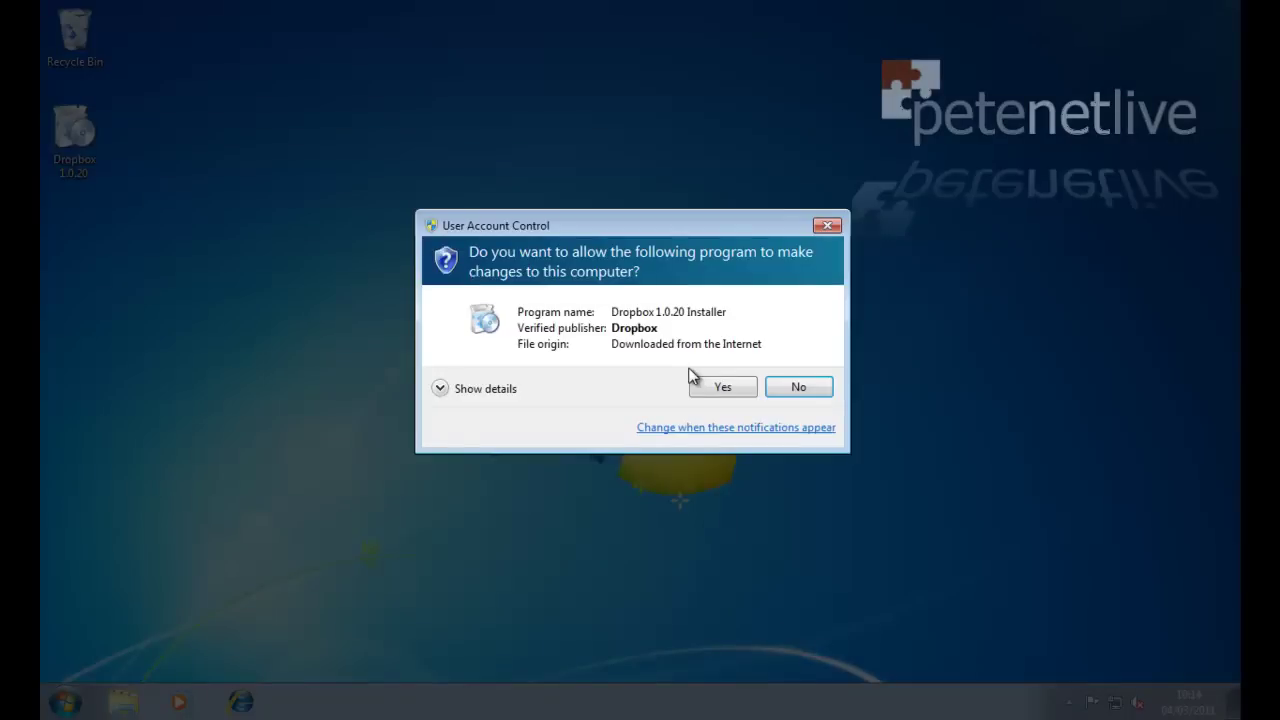
{"action": "left_click", "coordinate": [716, 390]}
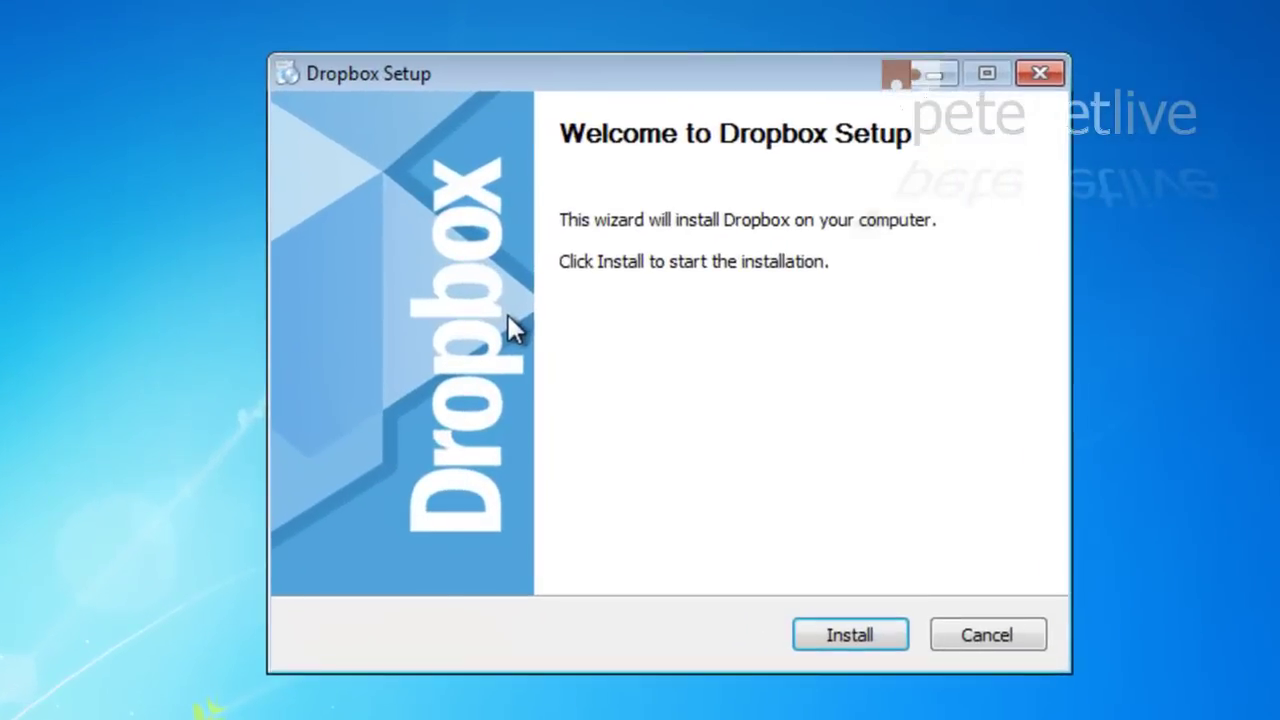
{"action": "left_click", "coordinate": [826, 638]}
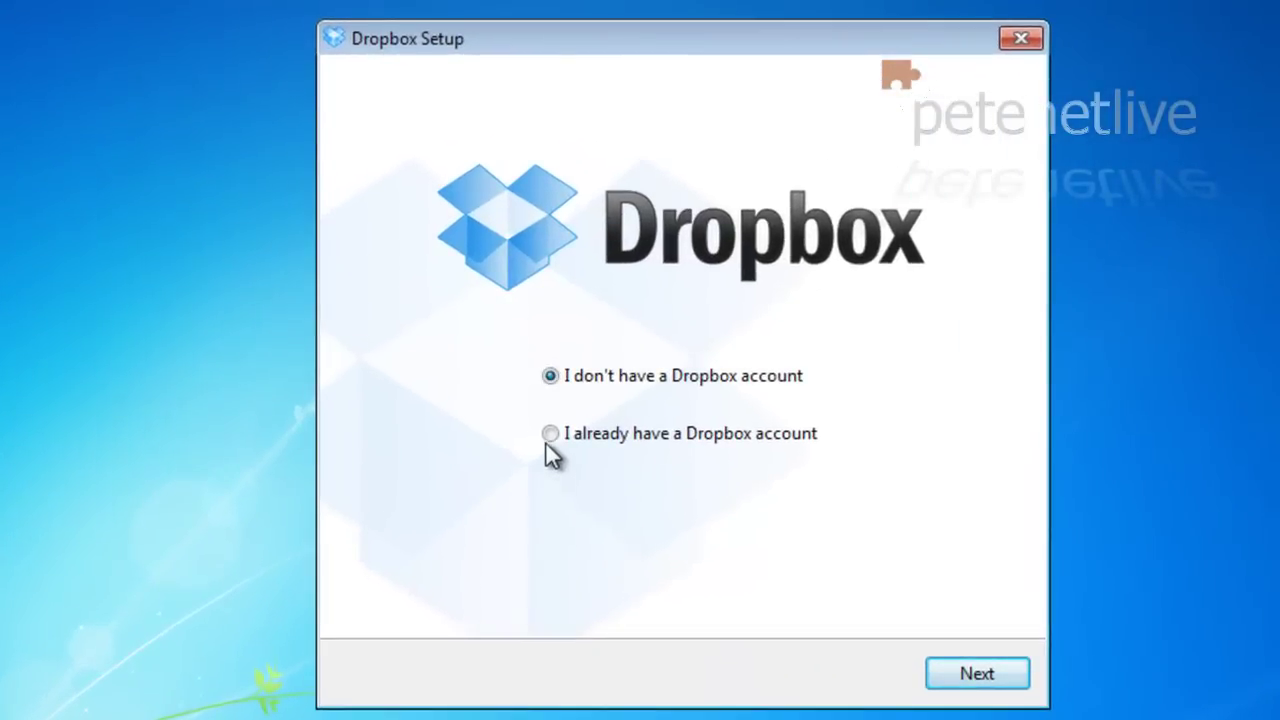
Step: Sign in with the existing account's e-mail and password, naming this computer Windows7-PC
{"action": "left_click", "coordinate": [551, 435]}
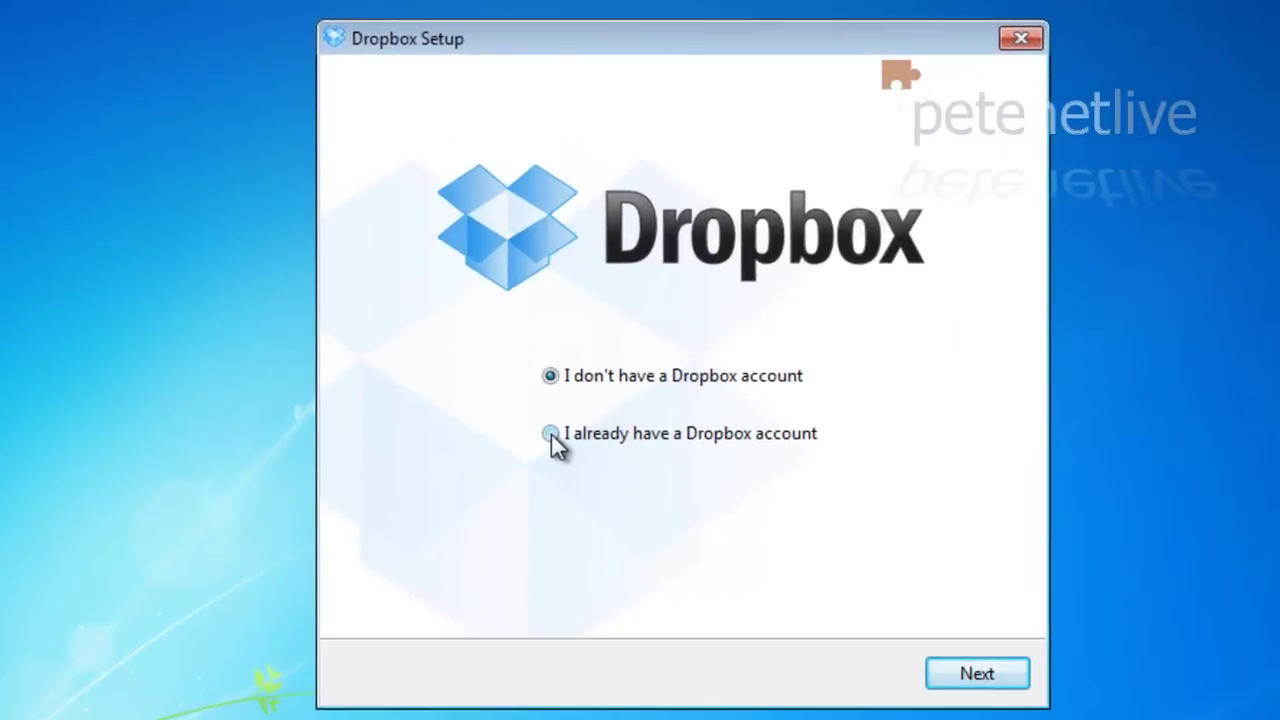
{"action": "left_click", "coordinate": [988, 679]}
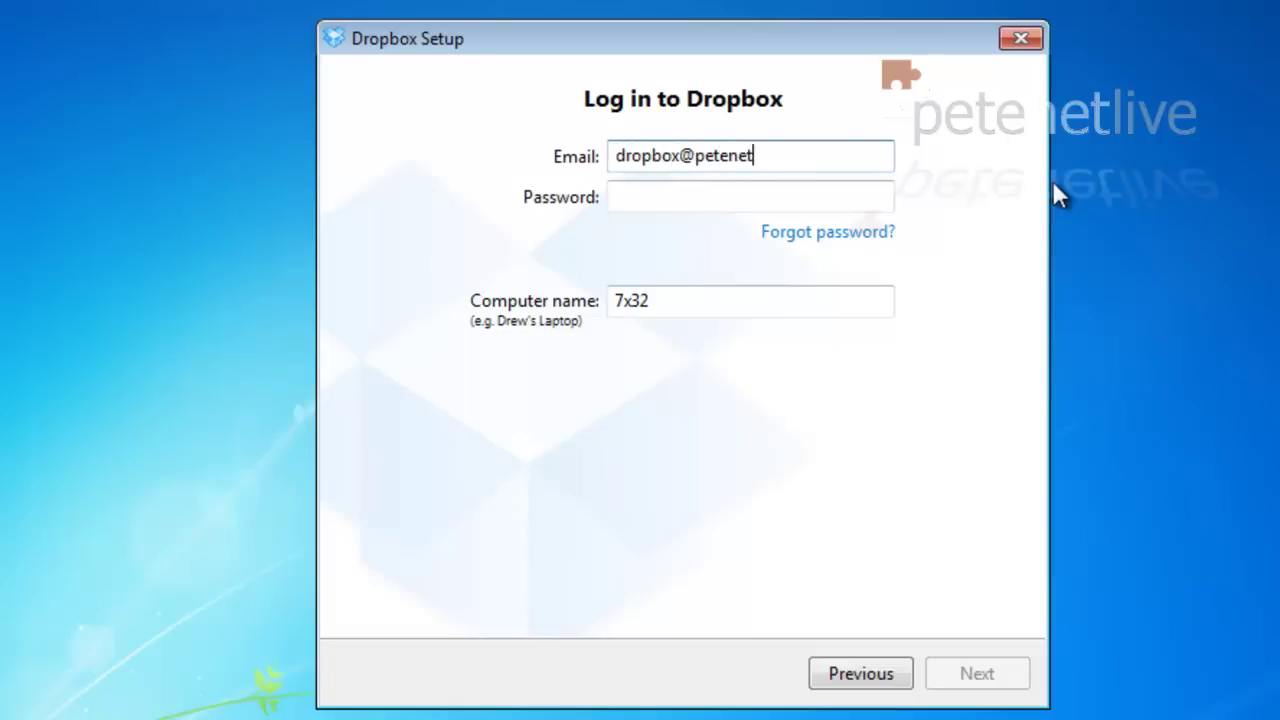
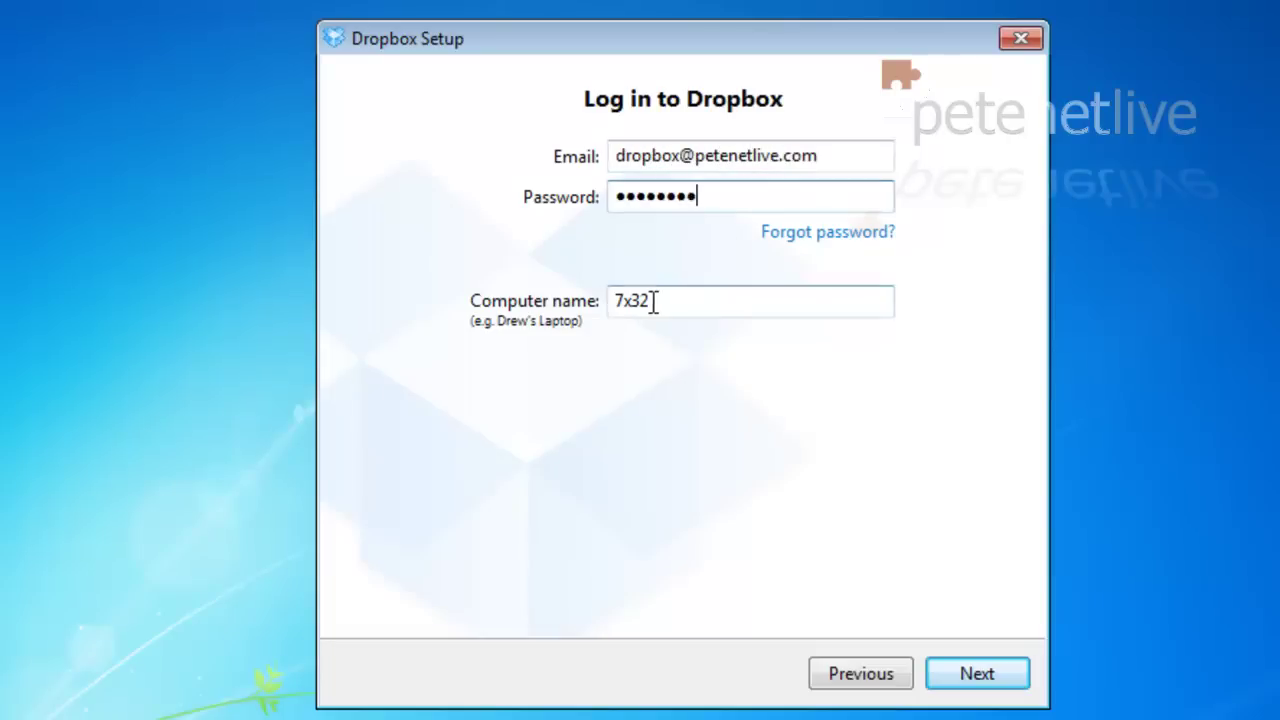
{"action": "left_click_drag", "start_coordinate": [654, 300], "coordinate": [591, 294]}
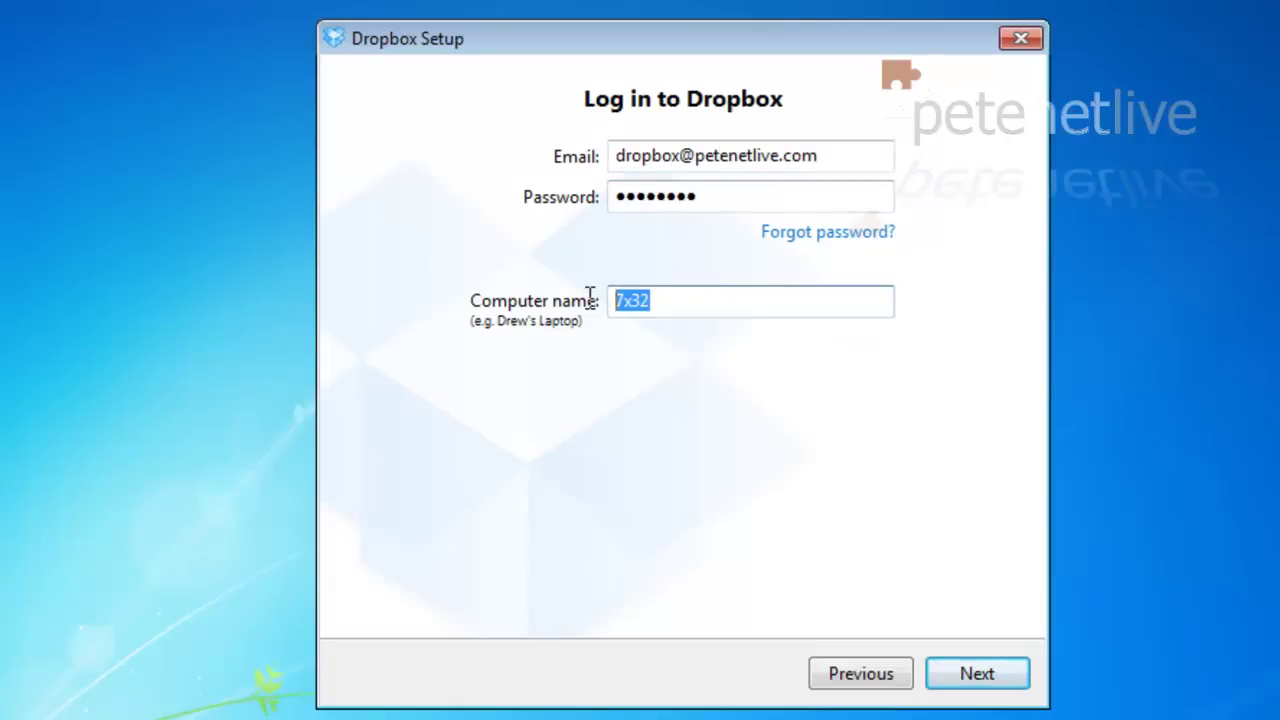
{"action": "type", "text": "Windows7-PC"}
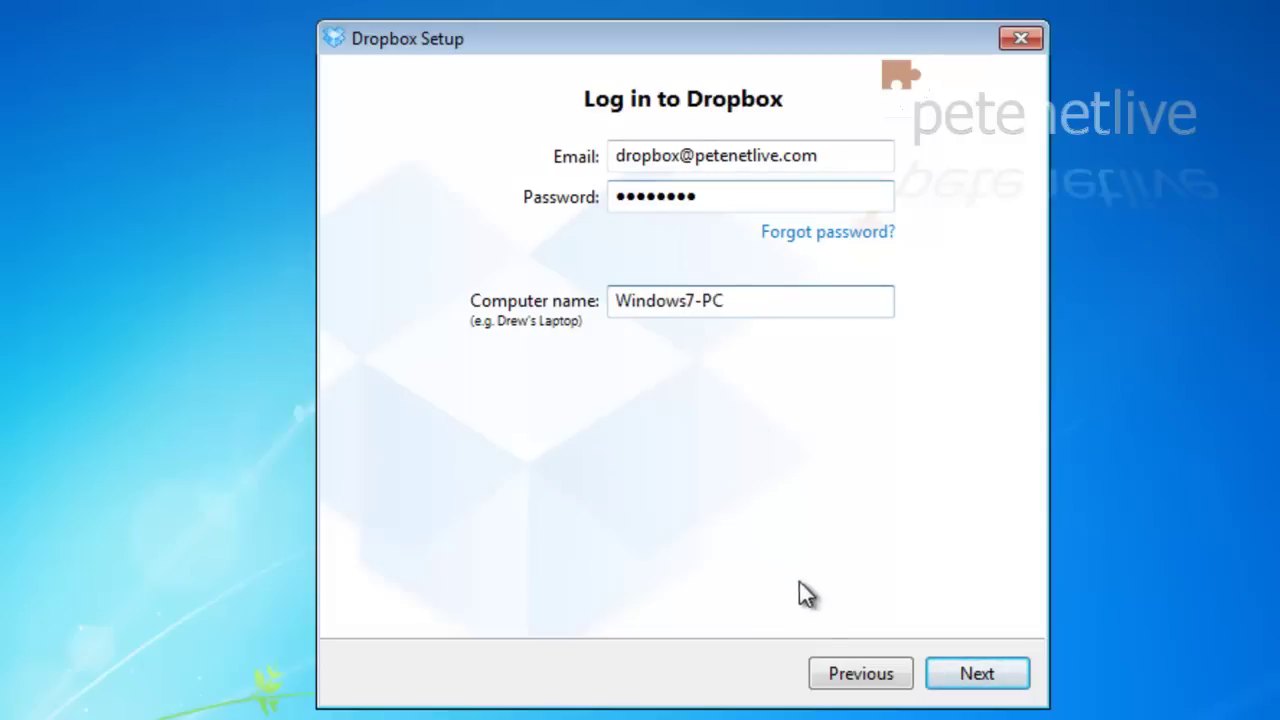
{"action": "left_click", "coordinate": [975, 676]}
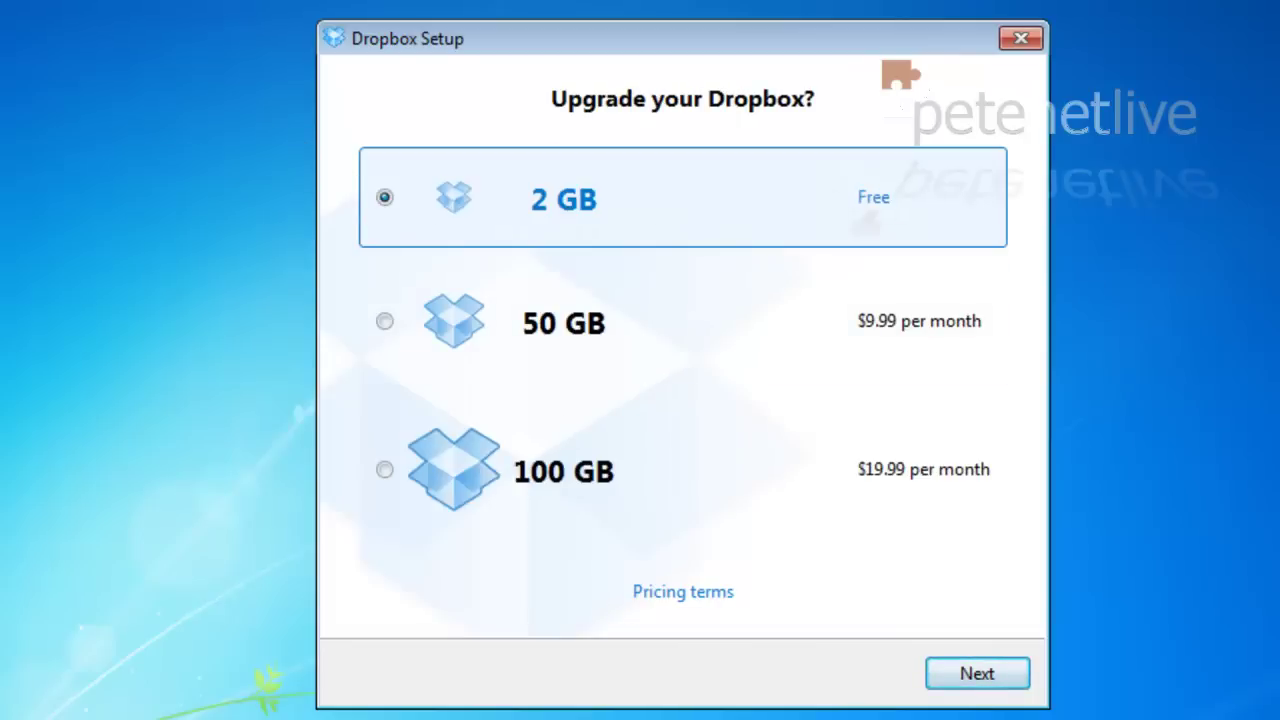
Step: Keep the free 2 GB plan and choose the Advanced setup type
{"action": "left_click", "coordinate": [986, 676]}
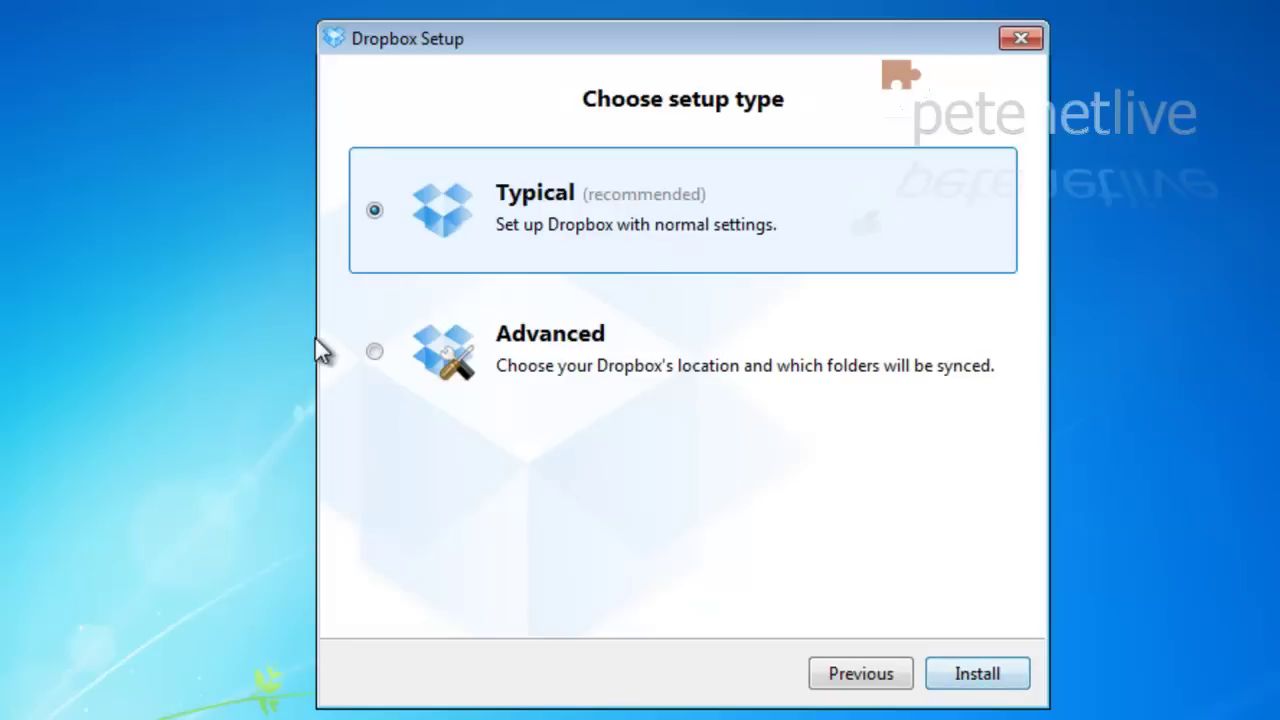
{"action": "left_click", "coordinate": [374, 352]}
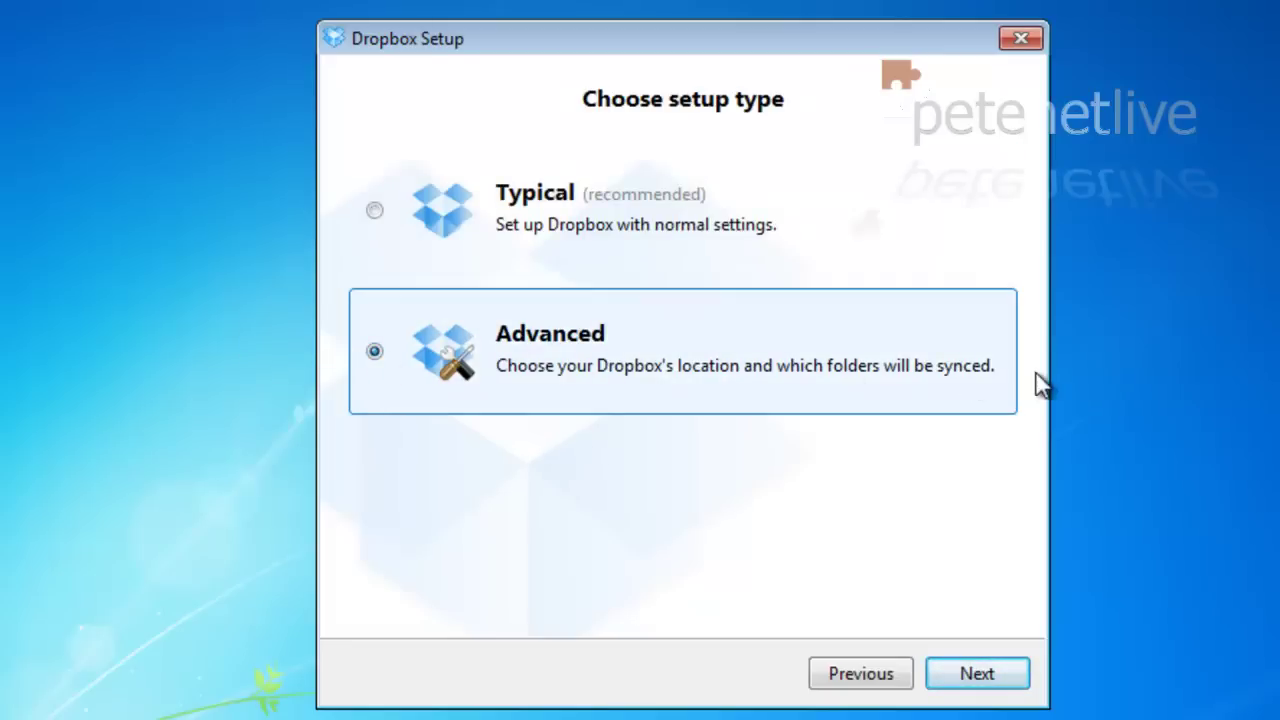
{"action": "left_click", "coordinate": [975, 676]}
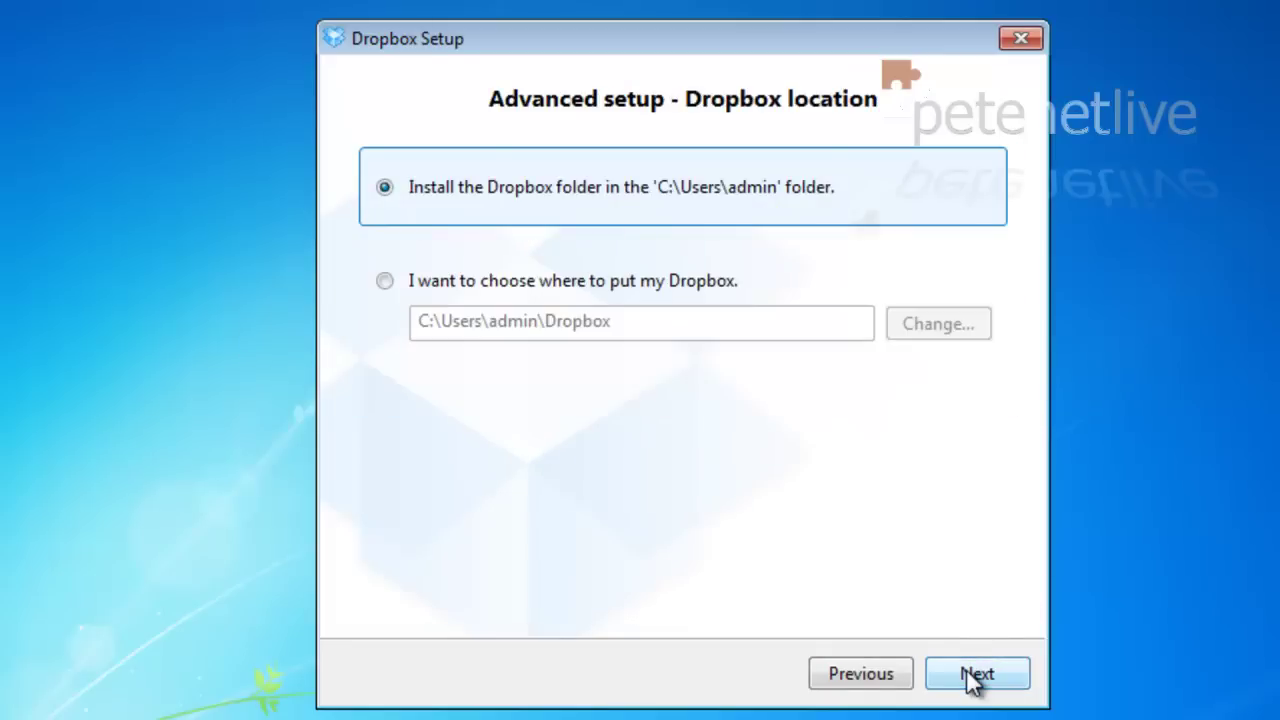
Step: Choose a custom Dropbox location with the folder named Dropbox, giving C:\Users\admin\Dropbox
{"action": "left_click", "coordinate": [386, 283]}
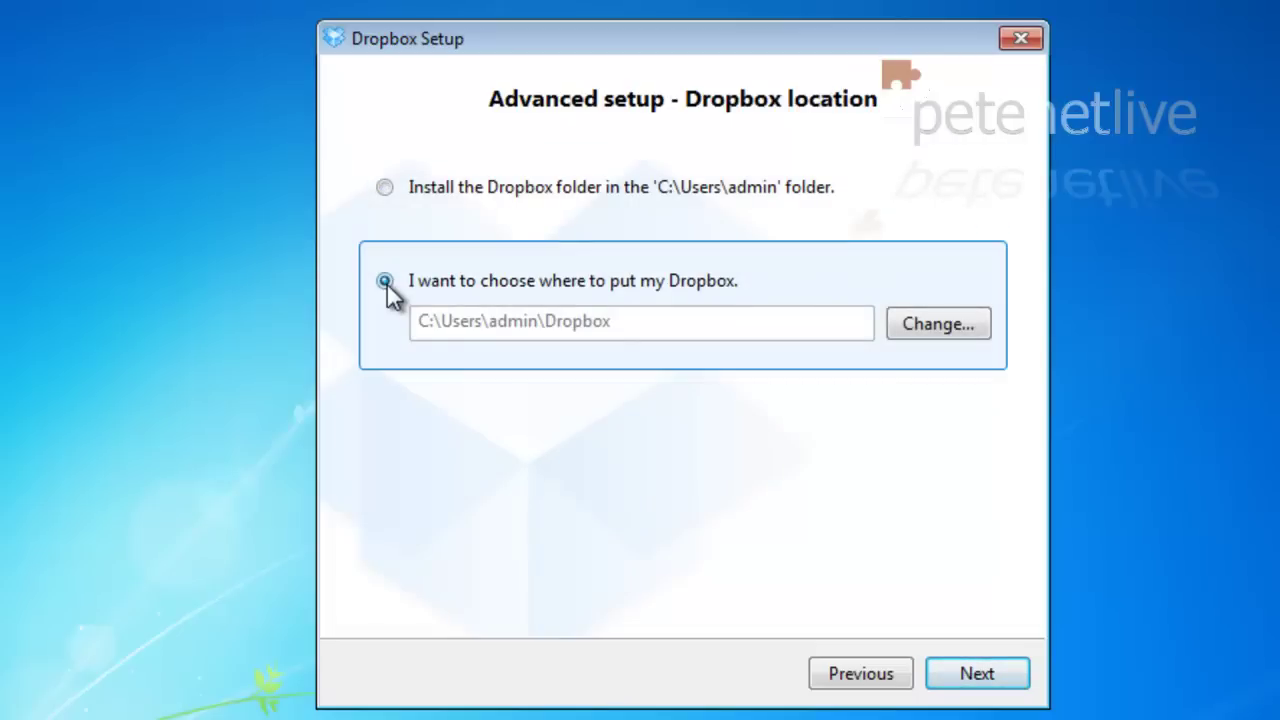
{"action": "left_click", "coordinate": [940, 328]}
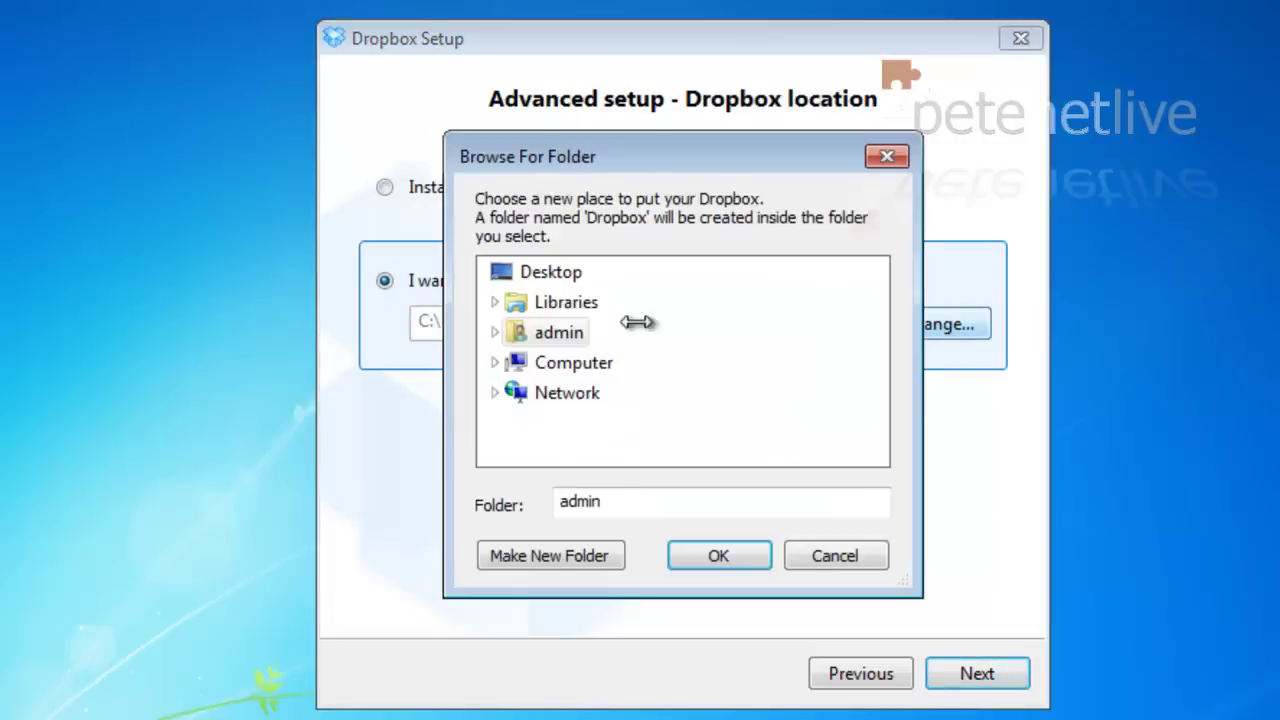
{"action": "double_click", "coordinate": [566, 366]}
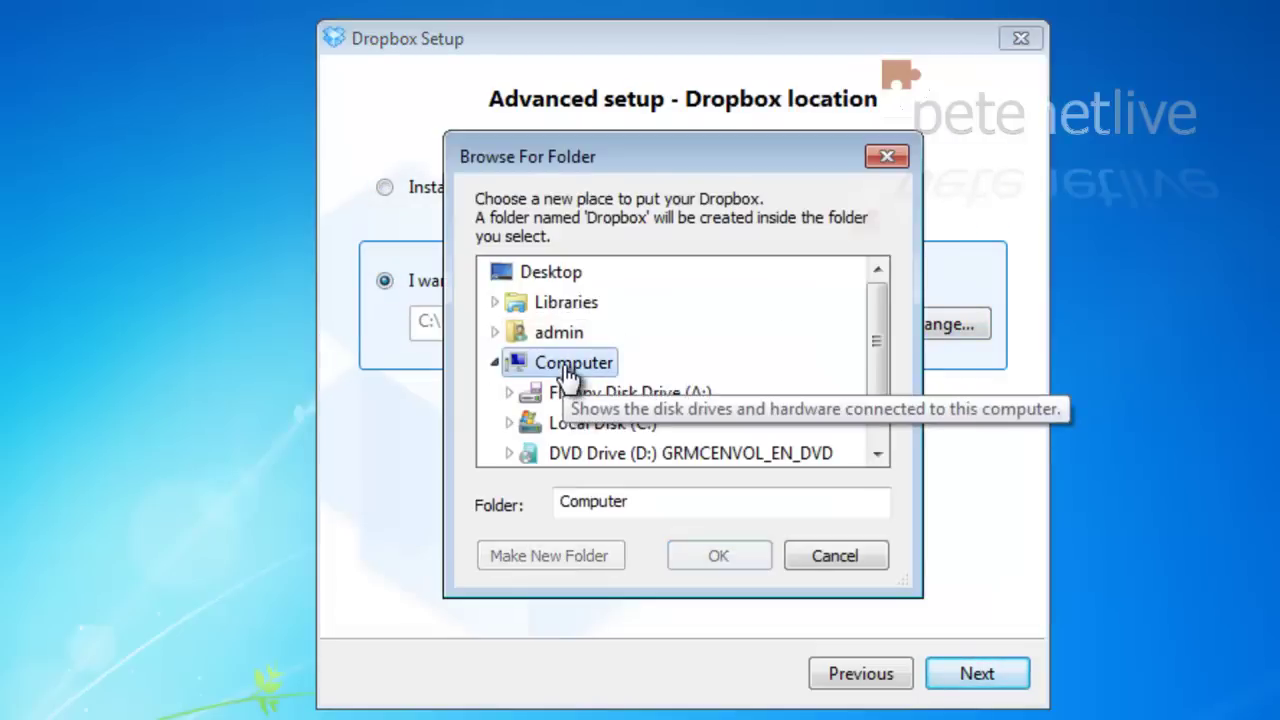
{"action": "left_click", "coordinate": [676, 505]}
{"action": "double_click", "coordinate": [543, 500]}
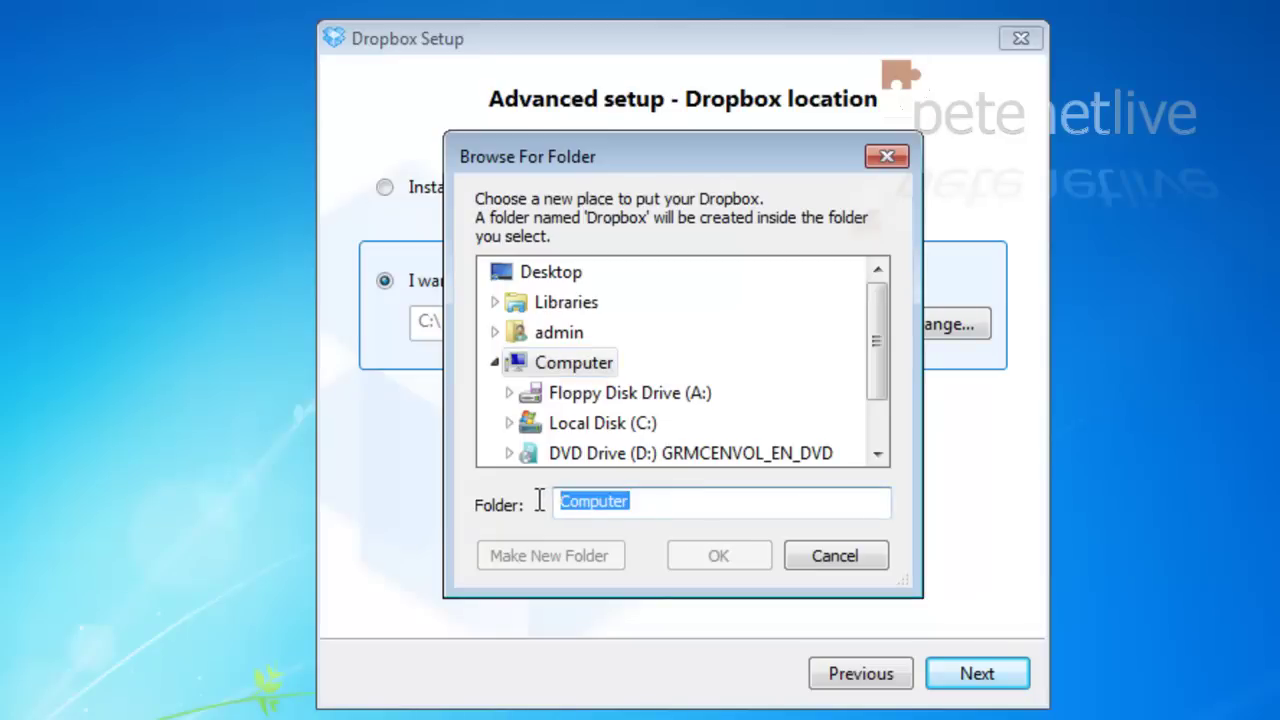
{"action": "type", "text": "Dropbo"}
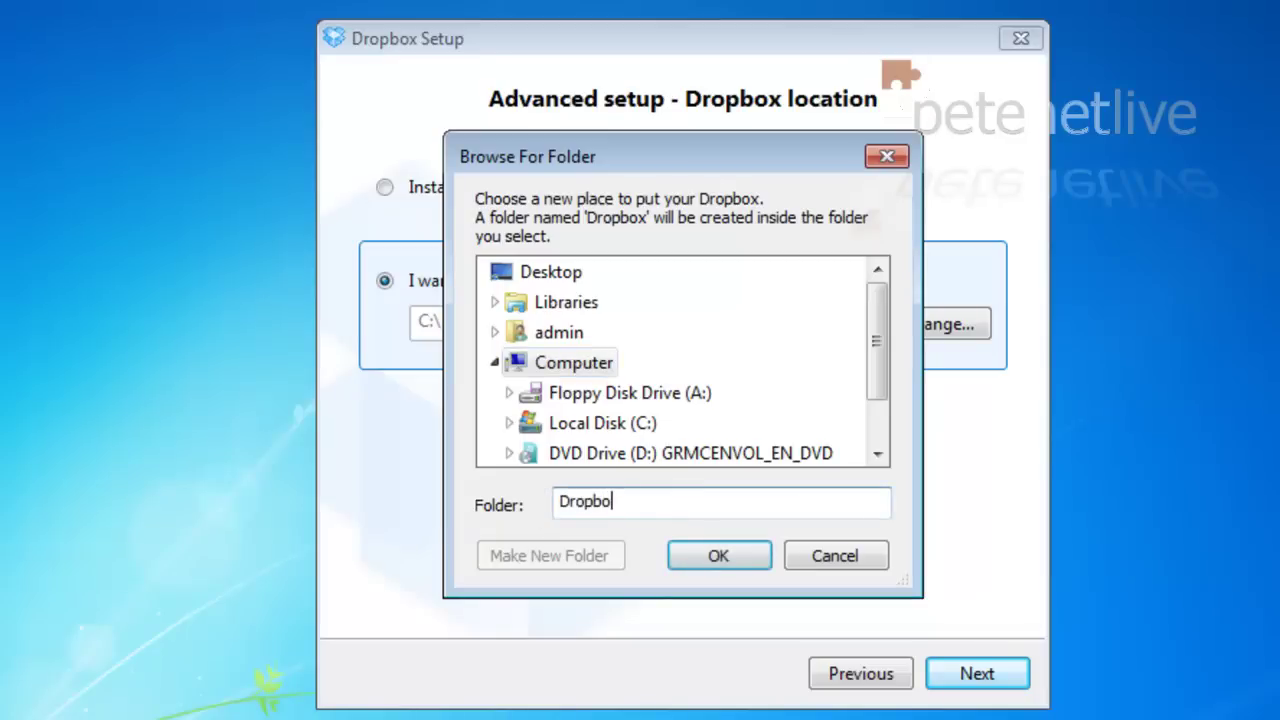
{"action": "type", "text": "x"}
{"action": "left_click", "coordinate": [719, 556]}
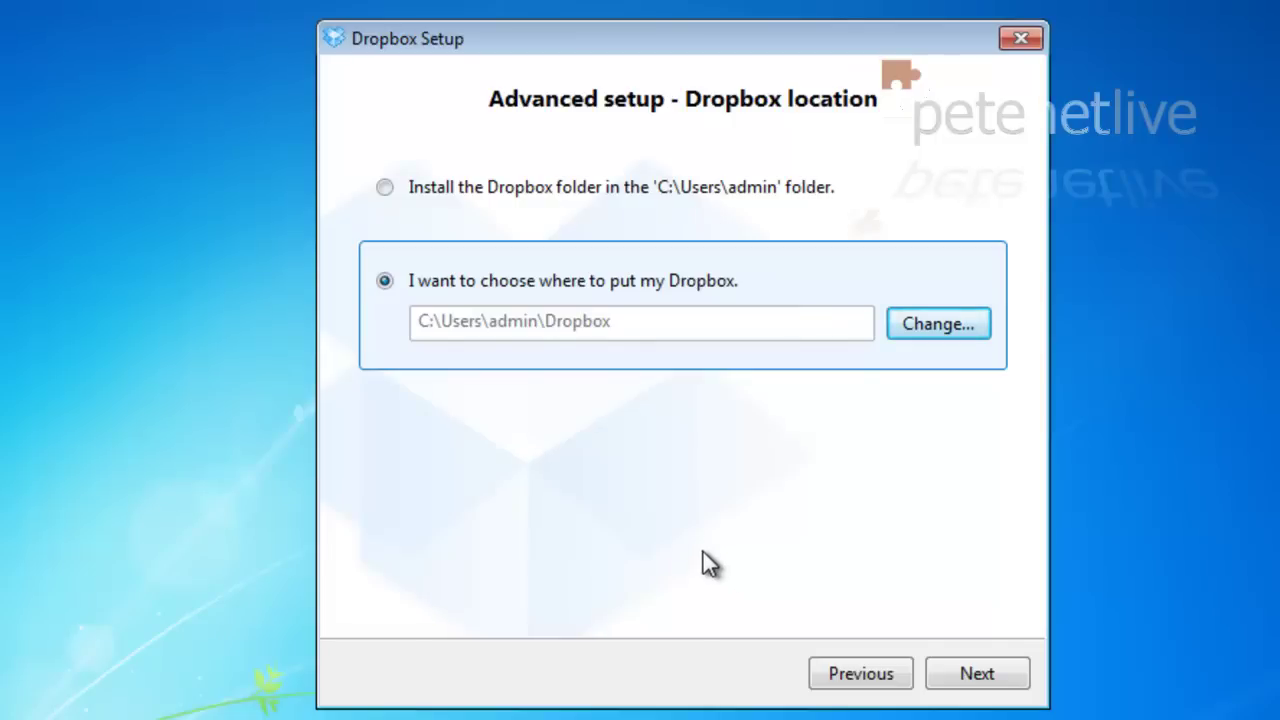
Step: Accept the location, keep all folders syncing, skip through the tour pages and finish setup
{"action": "left_click", "coordinate": [1006, 686]}
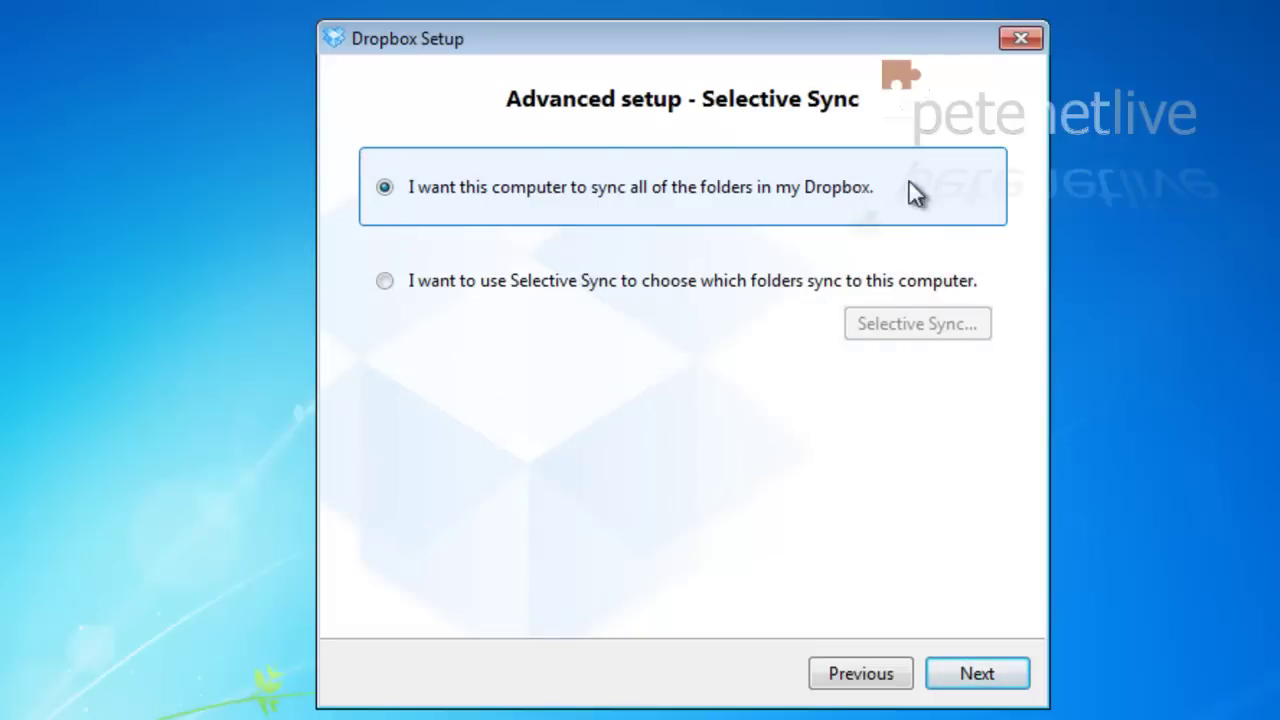
{"action": "left_click", "coordinate": [986, 680]}
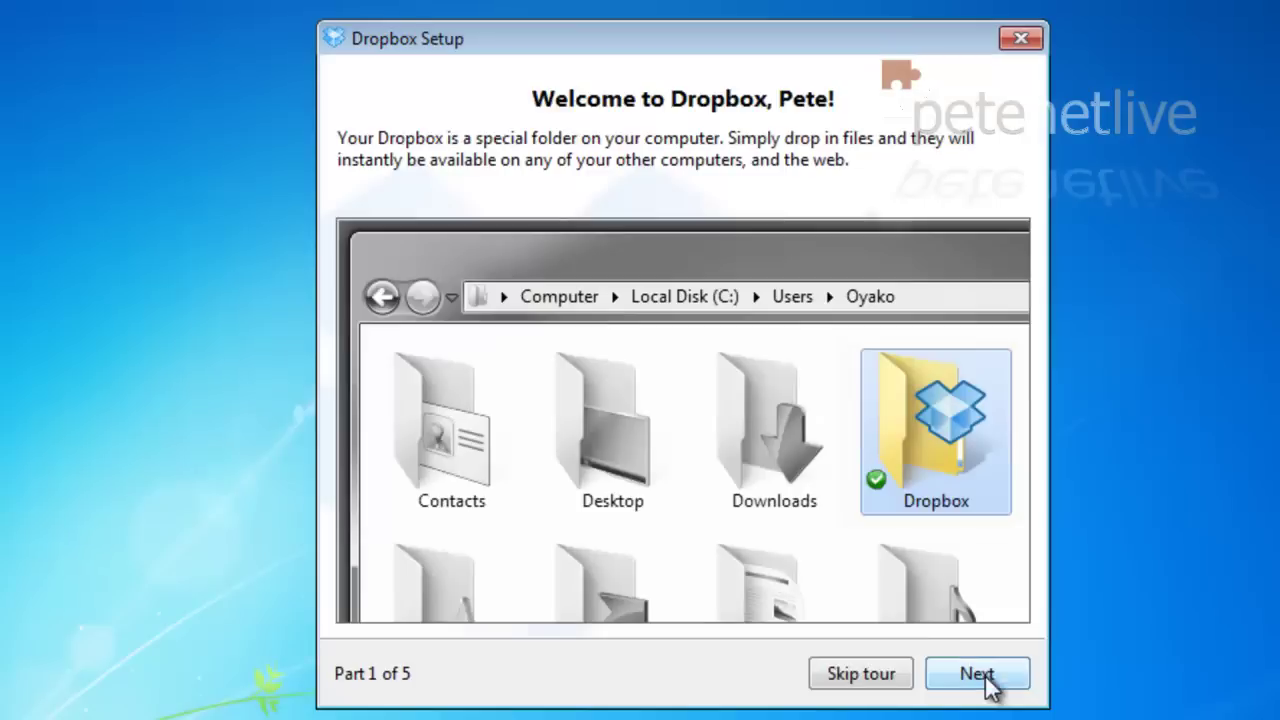
{"action": "left_click", "coordinate": [988, 685]}
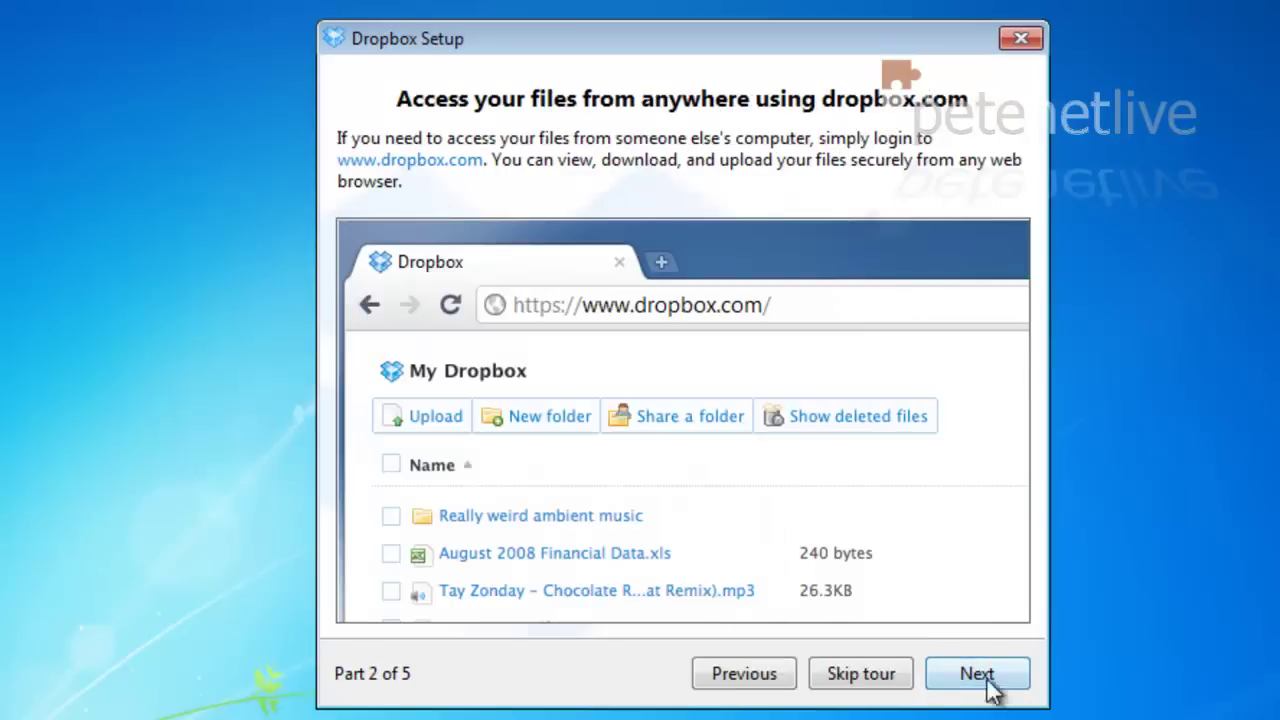
{"action": "left_click", "coordinate": [988, 685]}
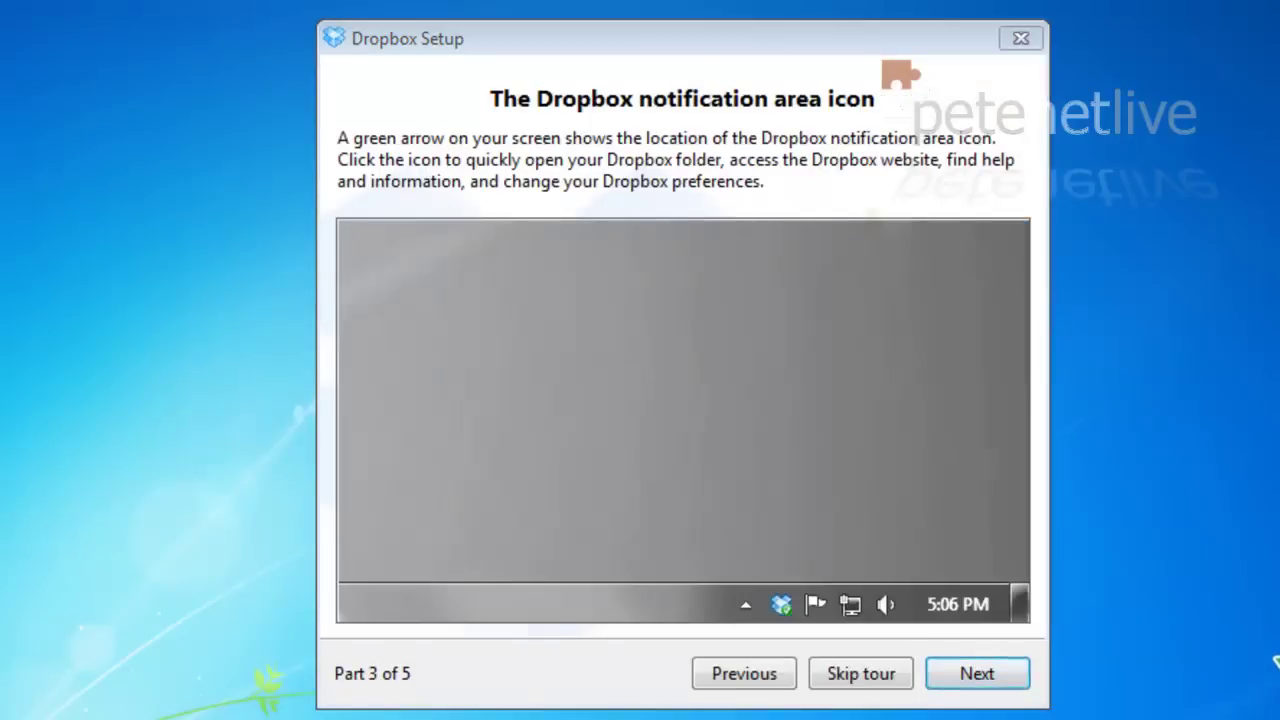
{"action": "left_click", "coordinate": [990, 685]}
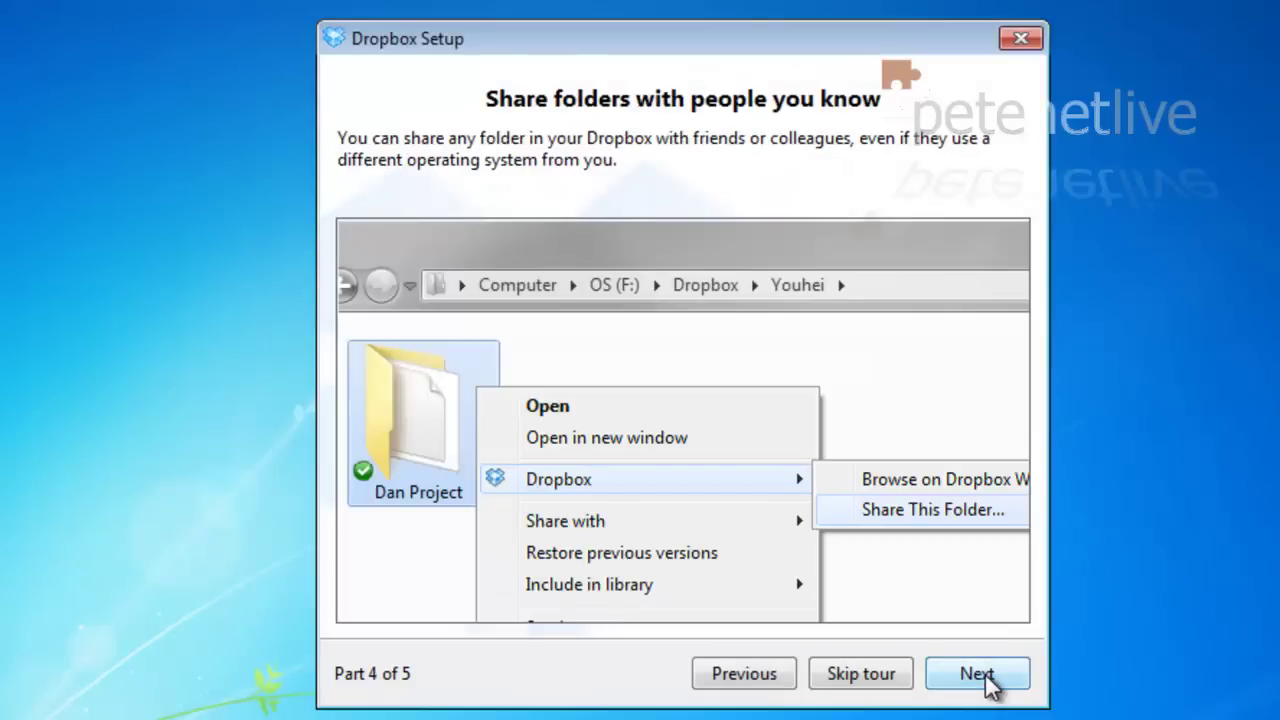
{"action": "left_click", "coordinate": [990, 685]}
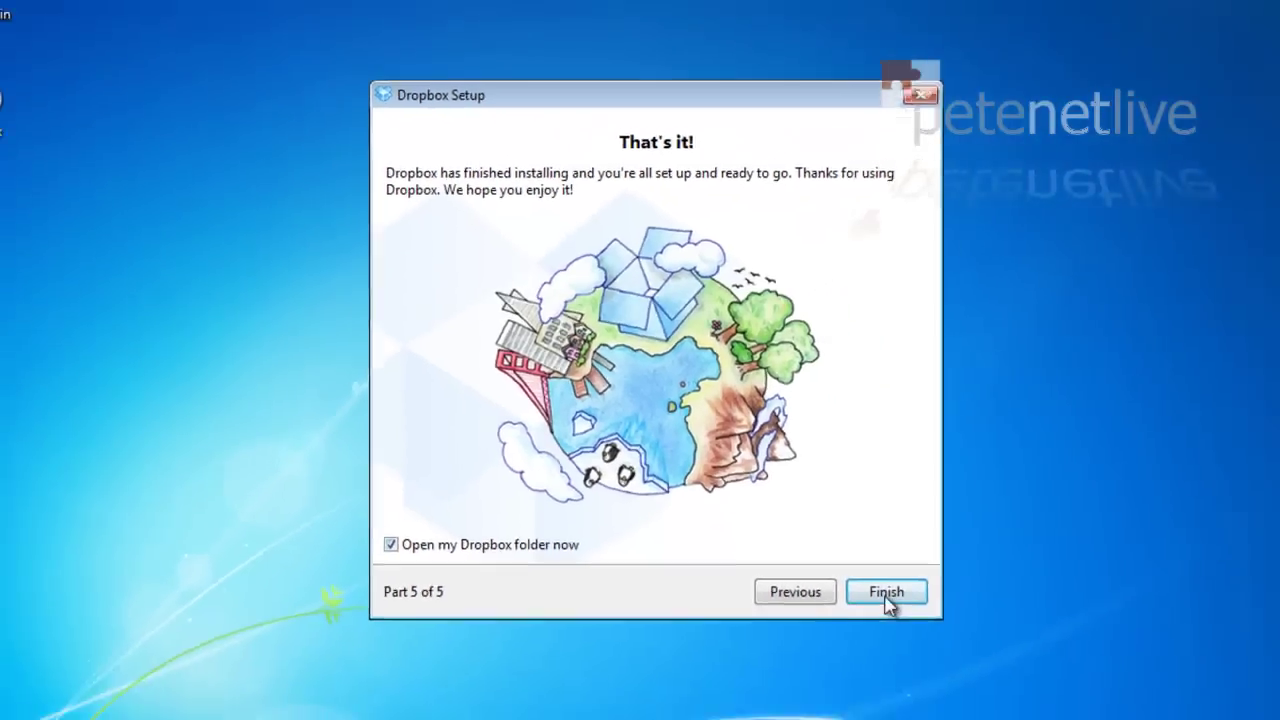
{"action": "left_click", "coordinate": [886, 592]}
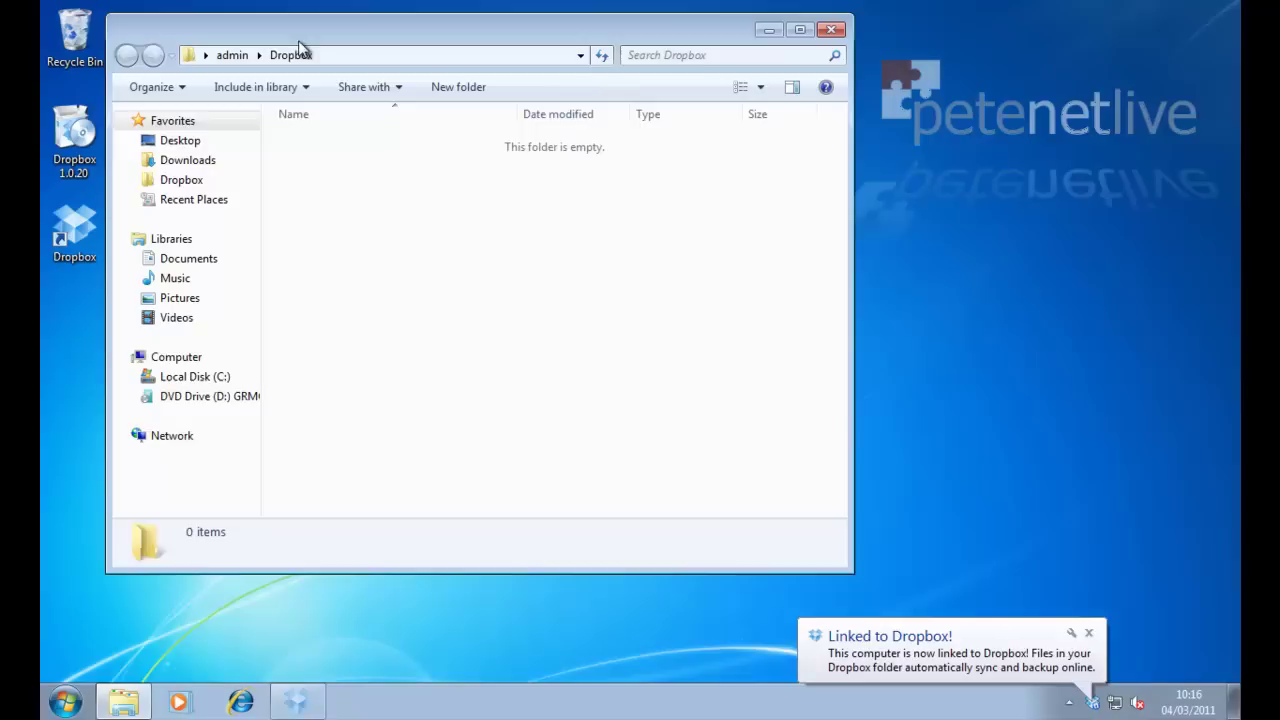
Step: Reposition the Dropbox folder window and switch its view to Large icons
{"action": "left_click_drag", "start_coordinate": [312, 44], "coordinate": [491, 64]}
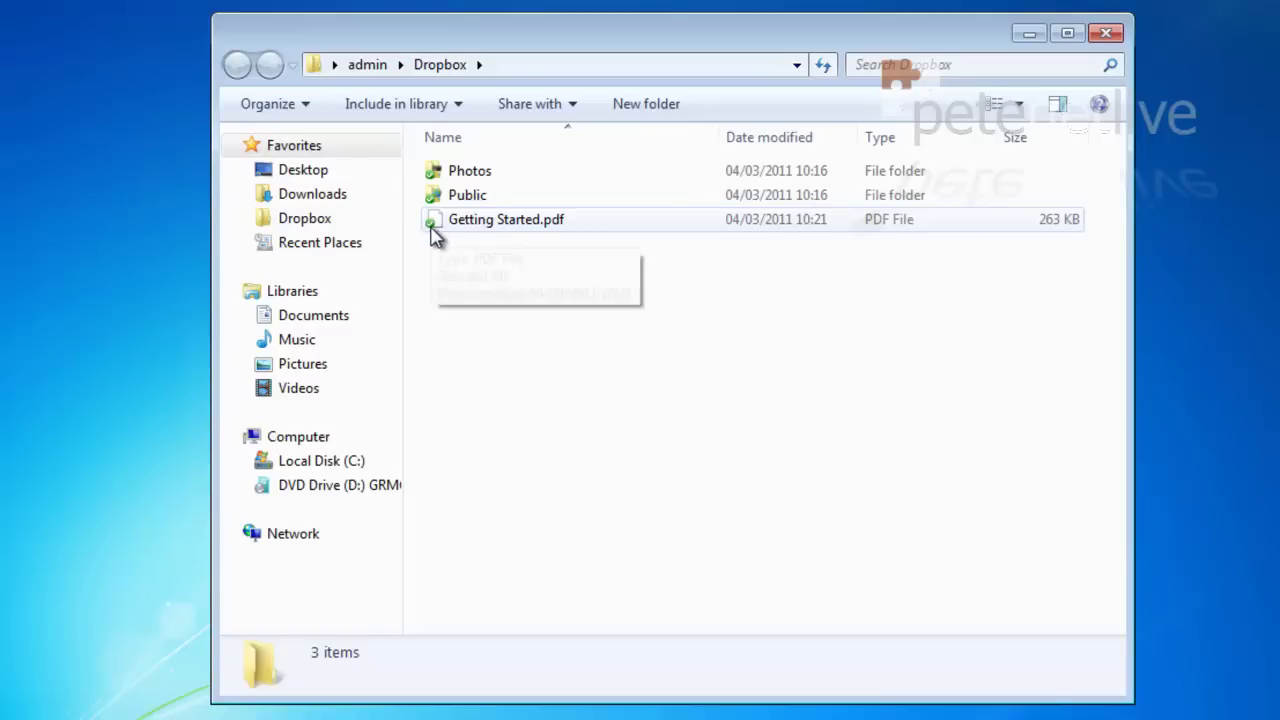
{"action": "right_click", "coordinate": [496, 328]}
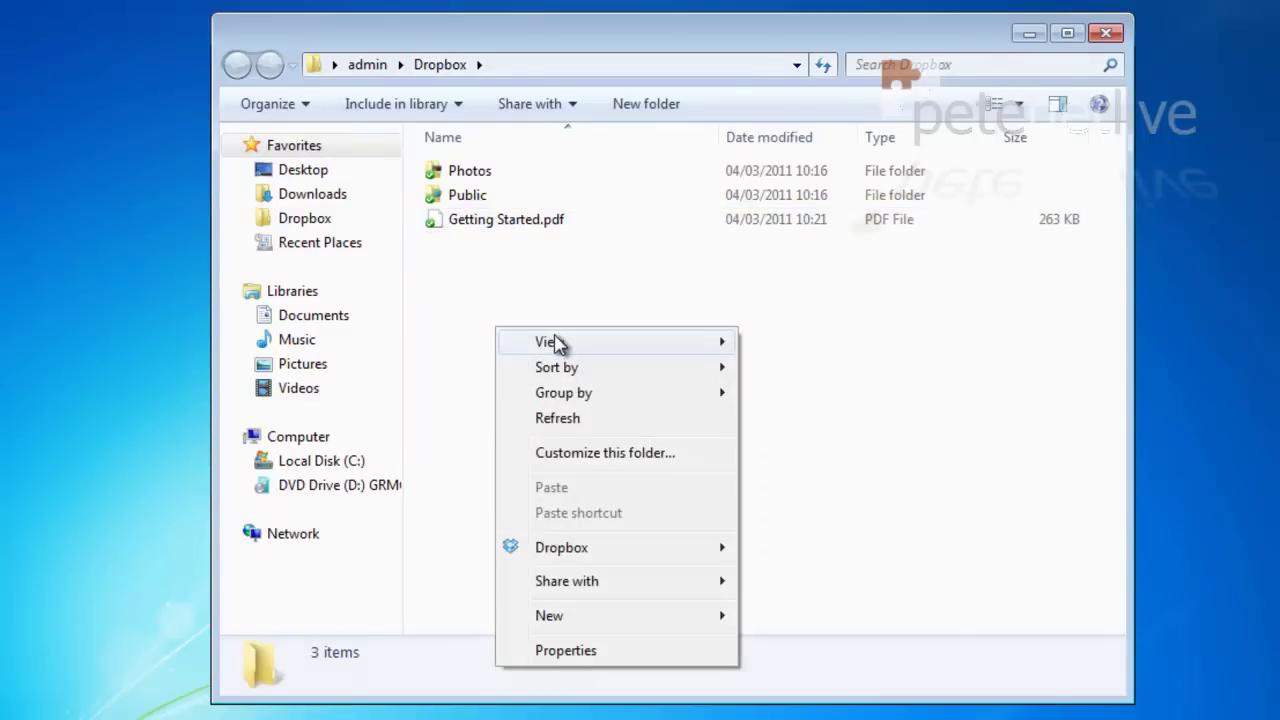
{"action": "mouse_move", "coordinate": [554, 345]}
{"action": "left_click", "coordinate": [822, 373]}
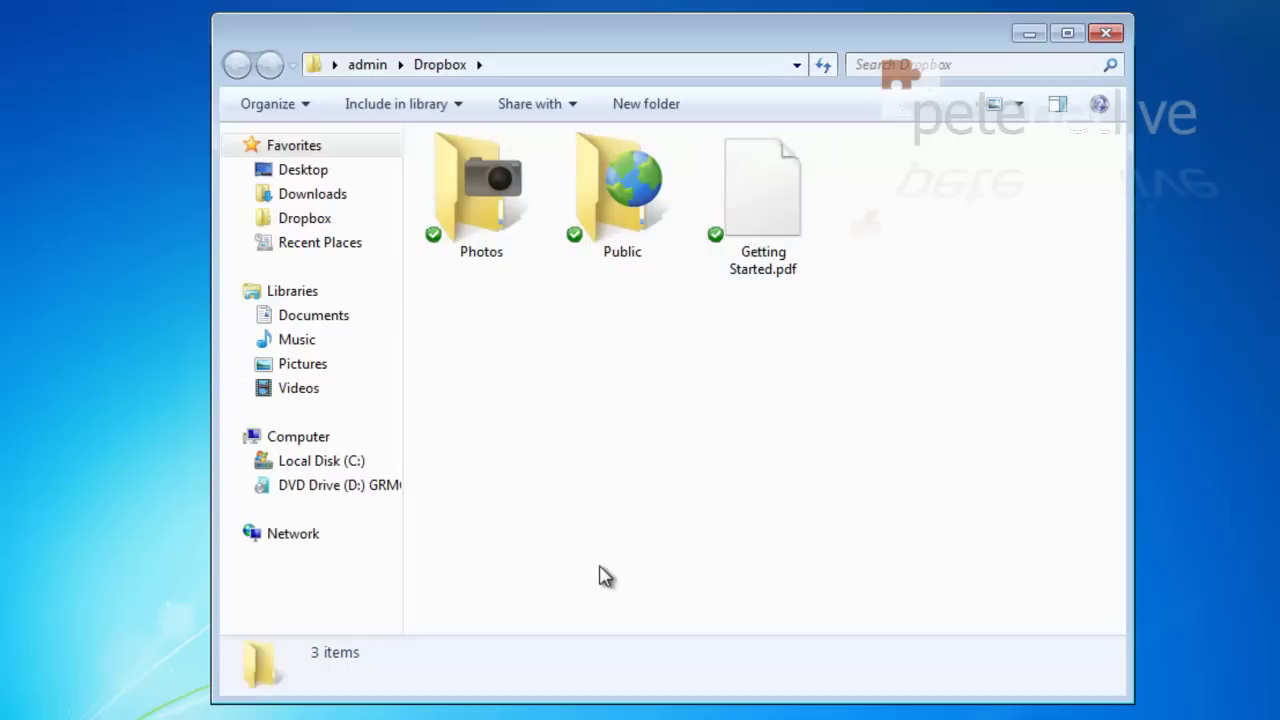
Step: Create a new text document named test in the Dropbox folder
{"action": "right_click", "coordinate": [573, 430]}
{"action": "mouse_move", "coordinate": [636, 716]}
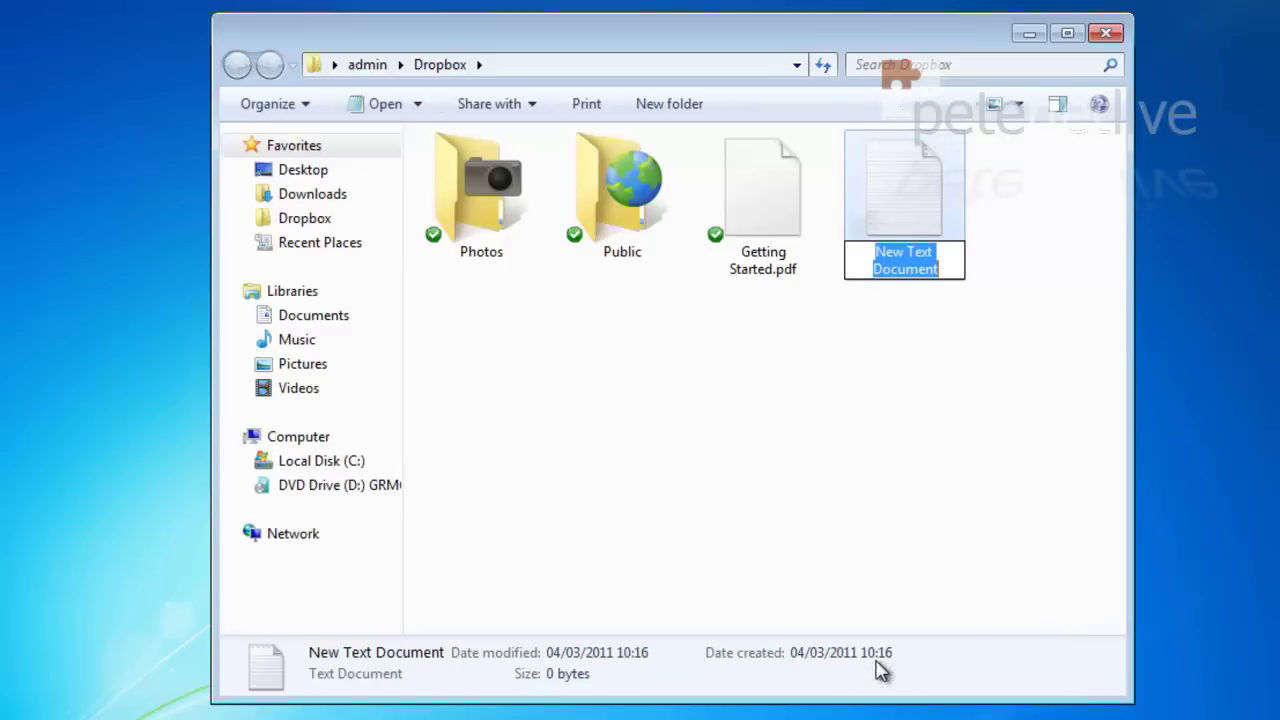
{"action": "type", "text": "test"}
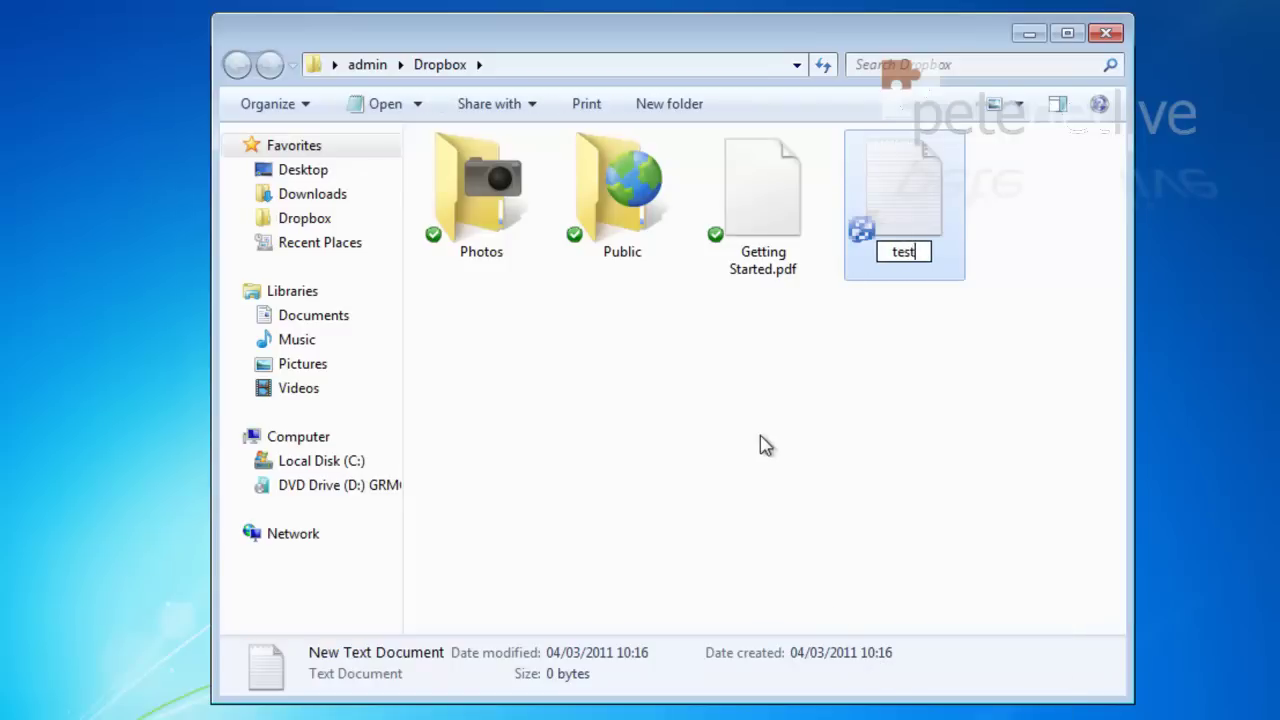
{"action": "left_click", "coordinate": [763, 445]}
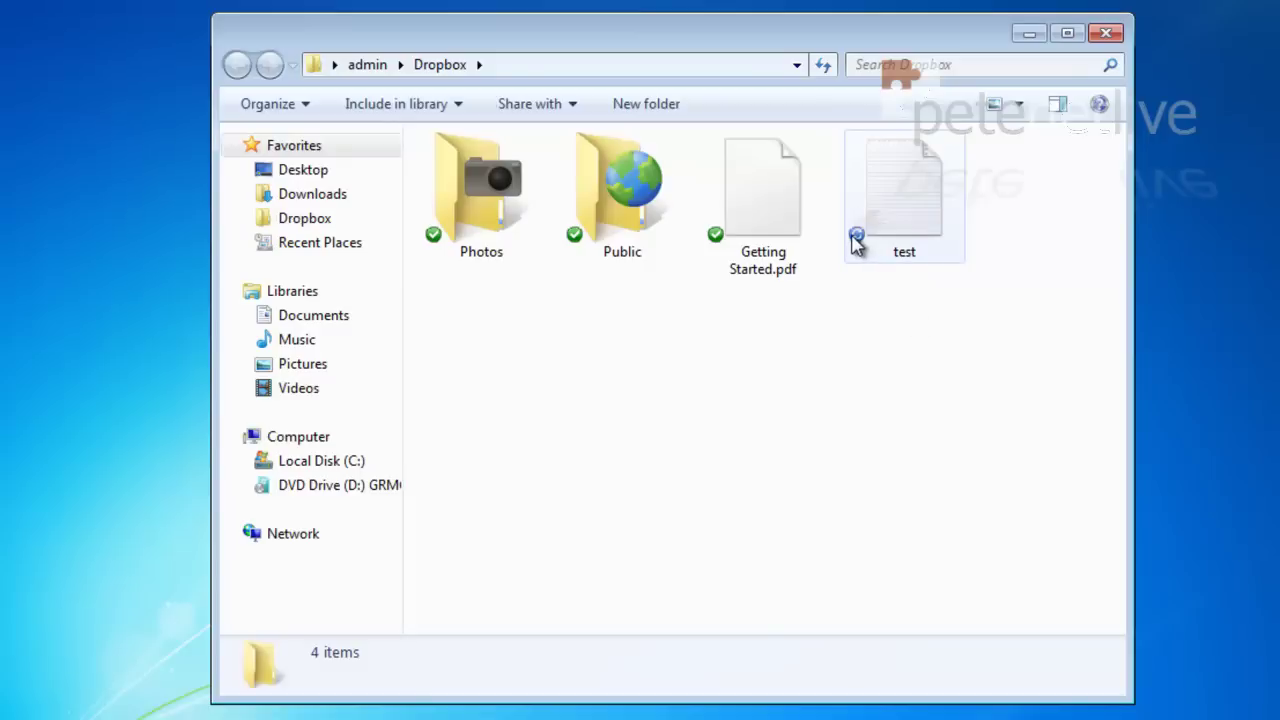
Step: Delete the test text file and confirm the deletion
{"action": "mouse_move", "coordinate": [856, 243]}
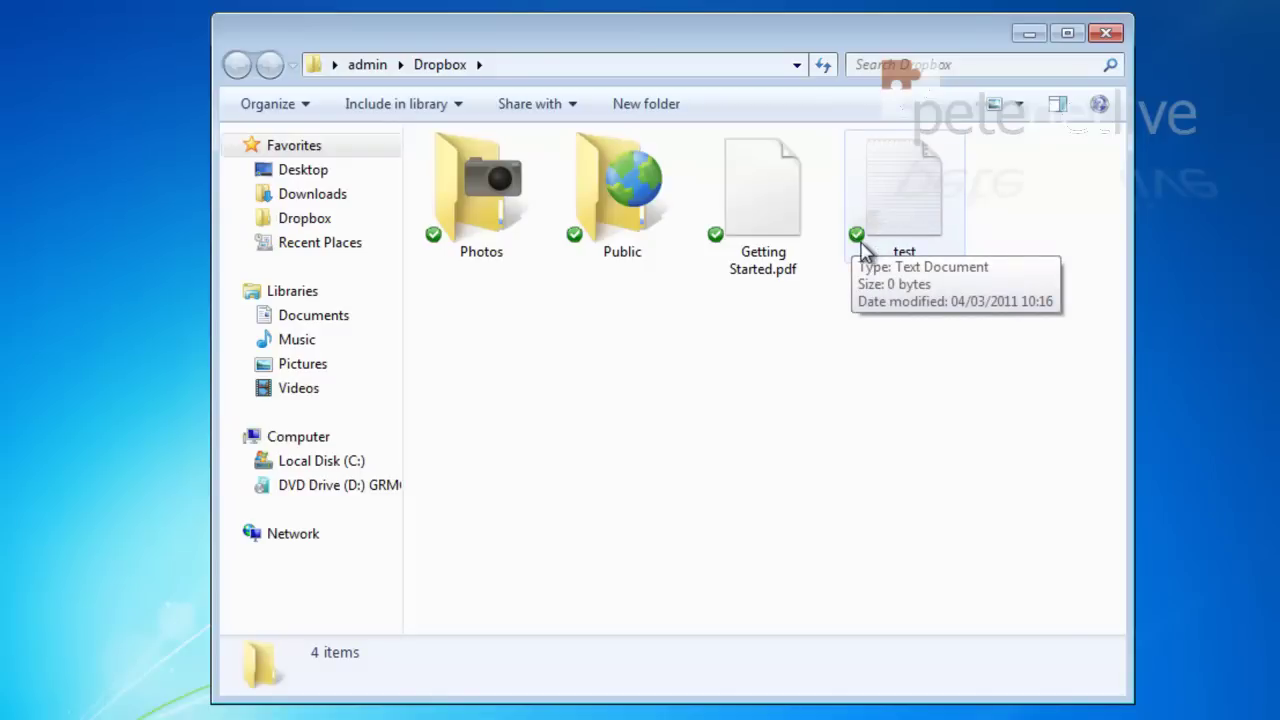
{"action": "left_click", "coordinate": [909, 157]}
{"action": "right_click", "coordinate": [909, 157]}
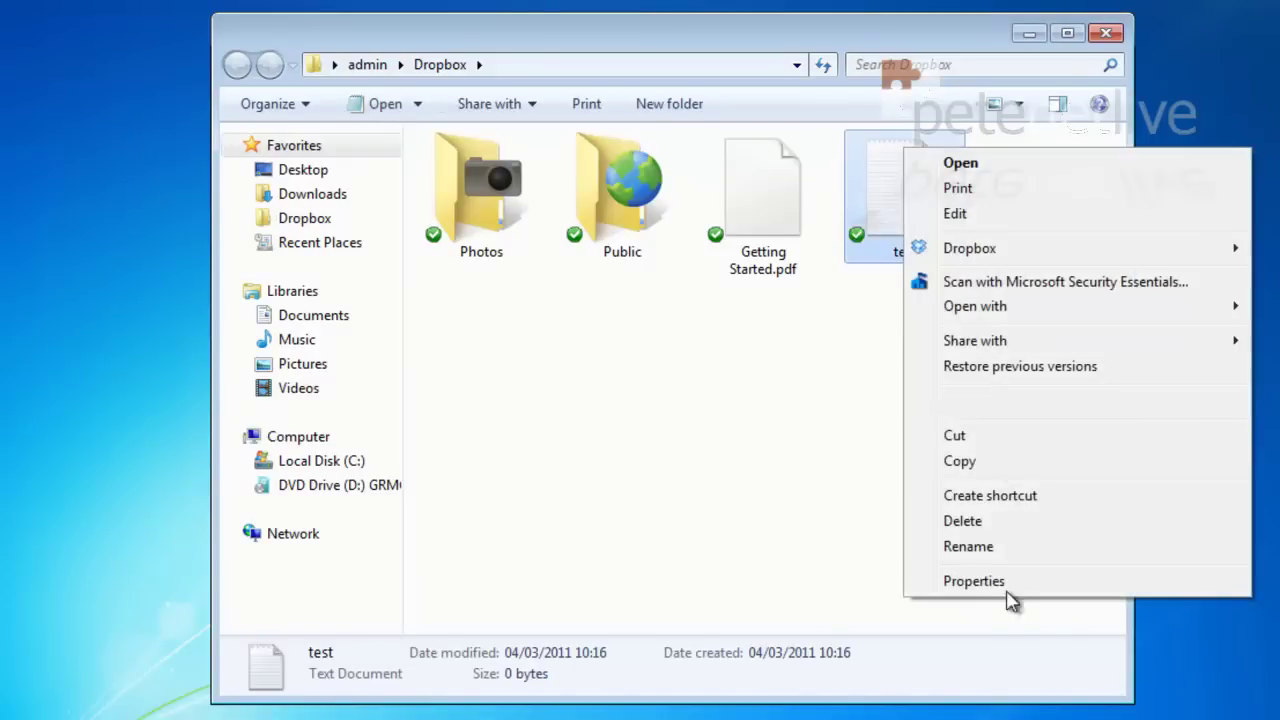
{"action": "left_click", "coordinate": [962, 521]}
{"action": "left_click", "coordinate": [729, 507]}
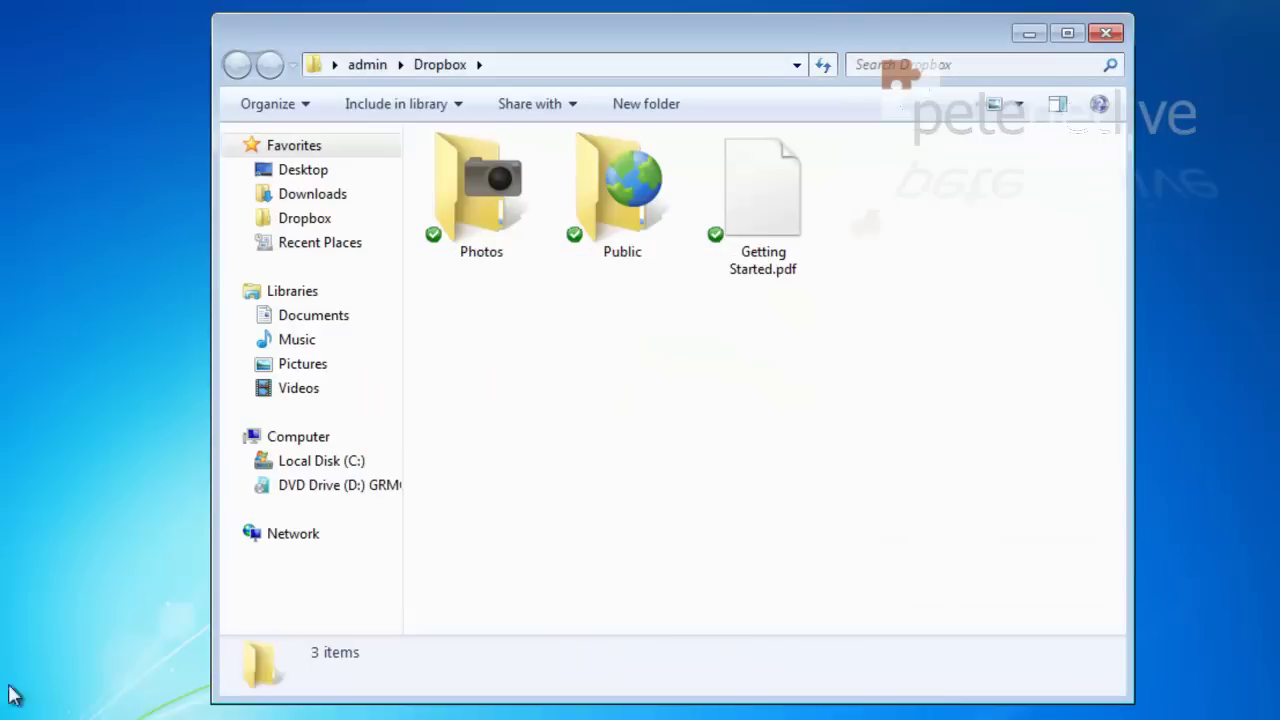
Step: Copy the Koala picture from Sample Pictures and paste it into the Dropbox Photos folder
{"action": "left_click", "coordinate": [66, 702]}
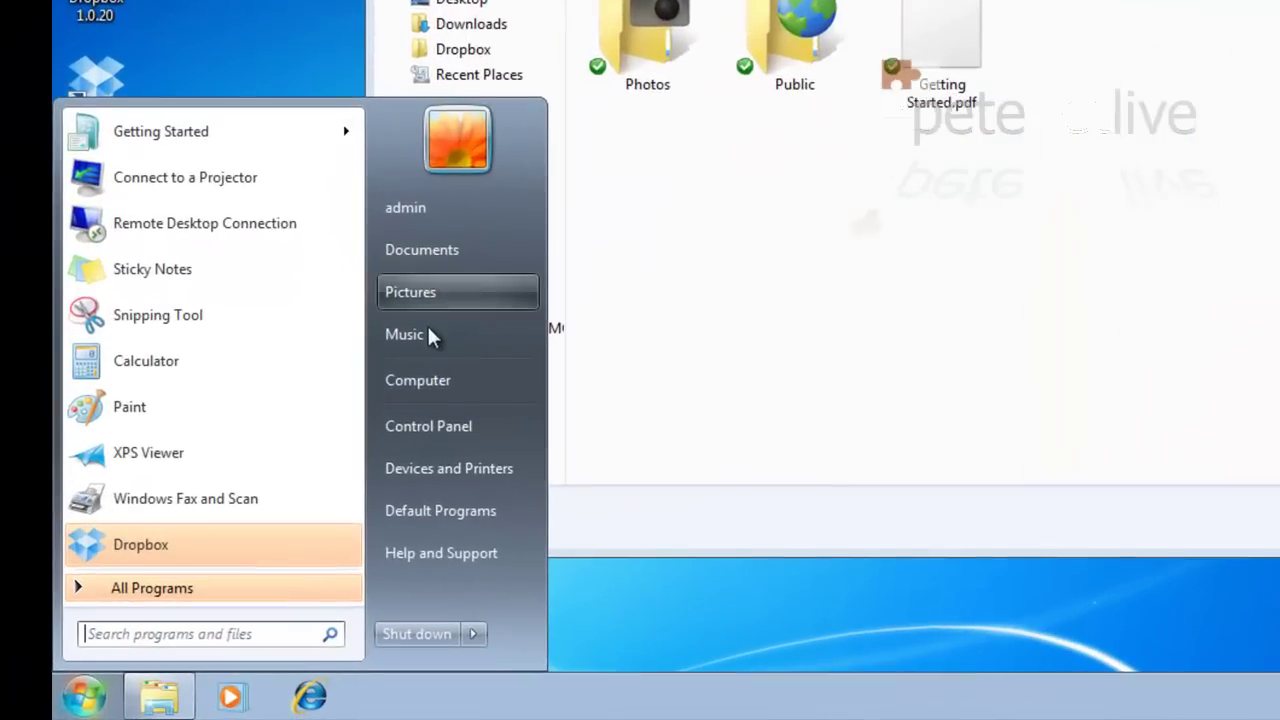
{"action": "left_click", "coordinate": [322, 384]}
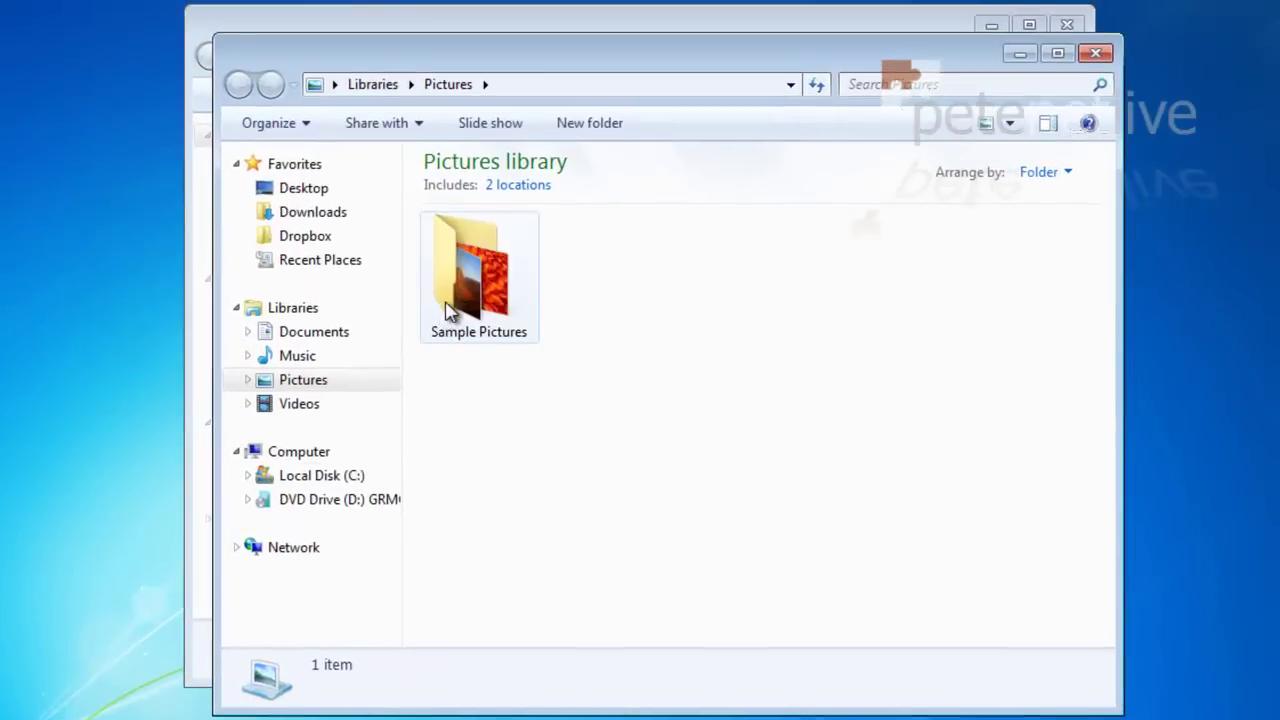
{"action": "double_click", "coordinate": [497, 250]}
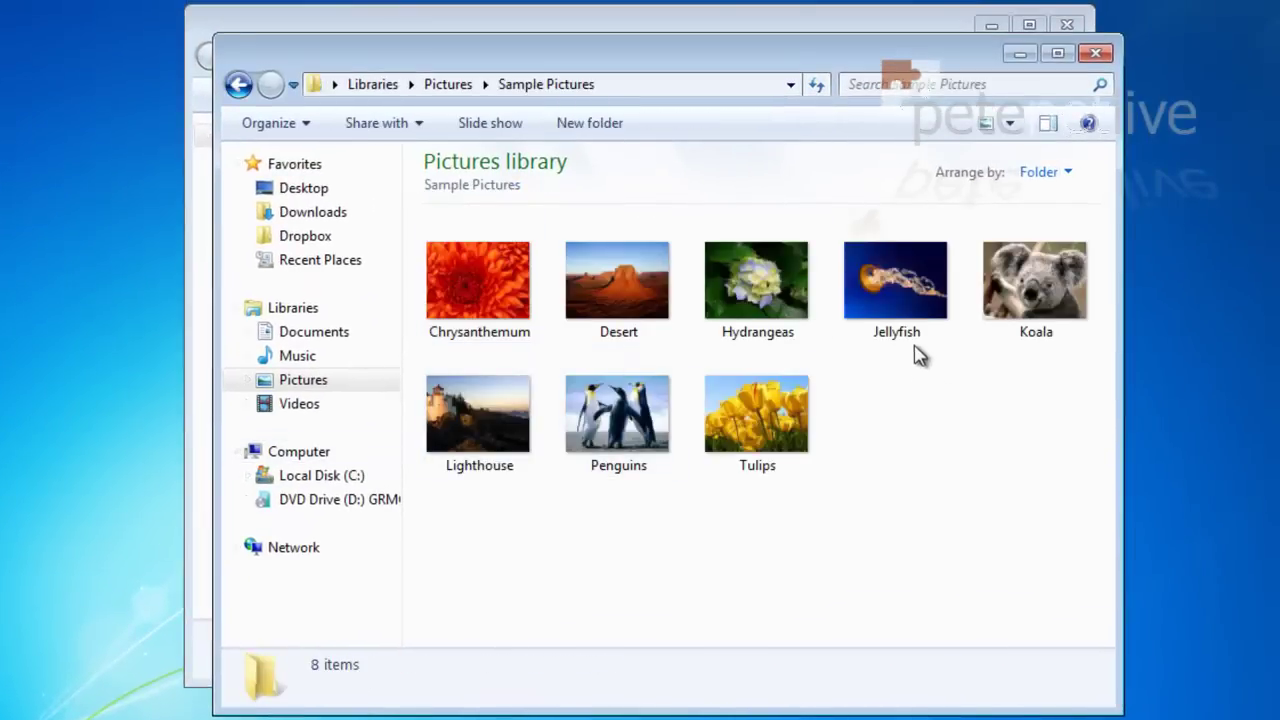
{"action": "right_click", "coordinate": [1035, 279]}
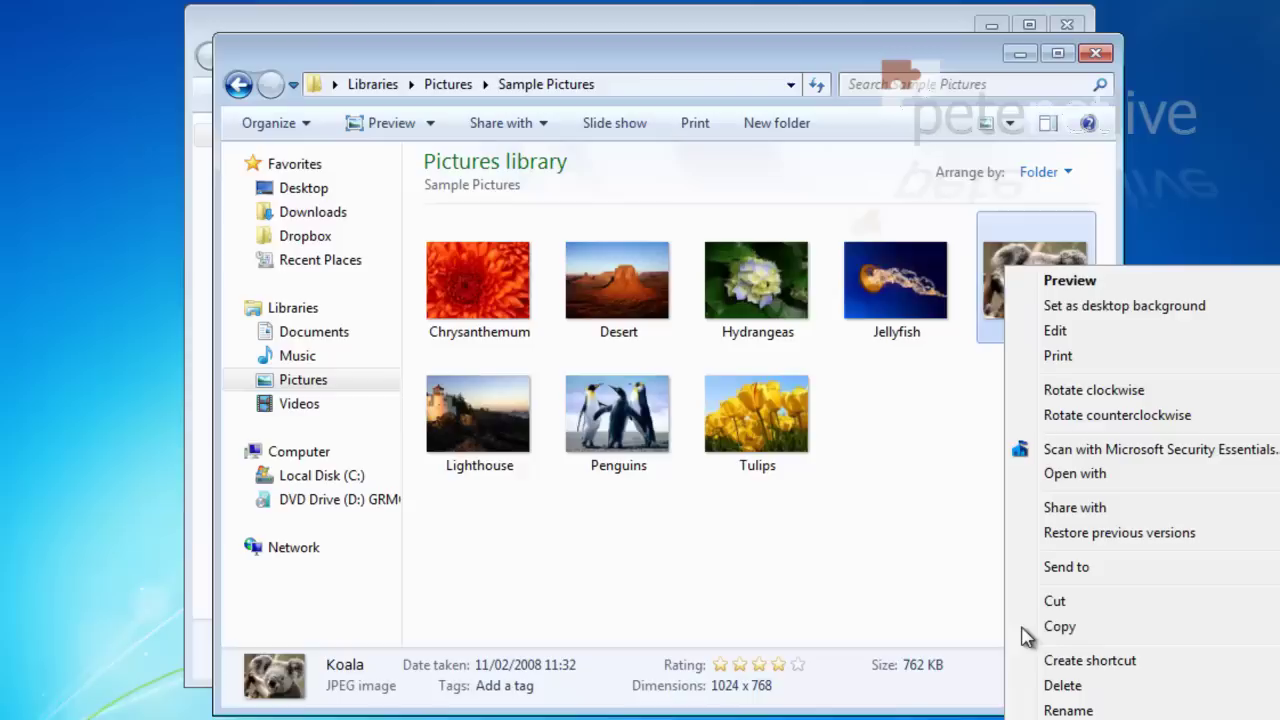
{"action": "left_click", "coordinate": [1057, 625]}
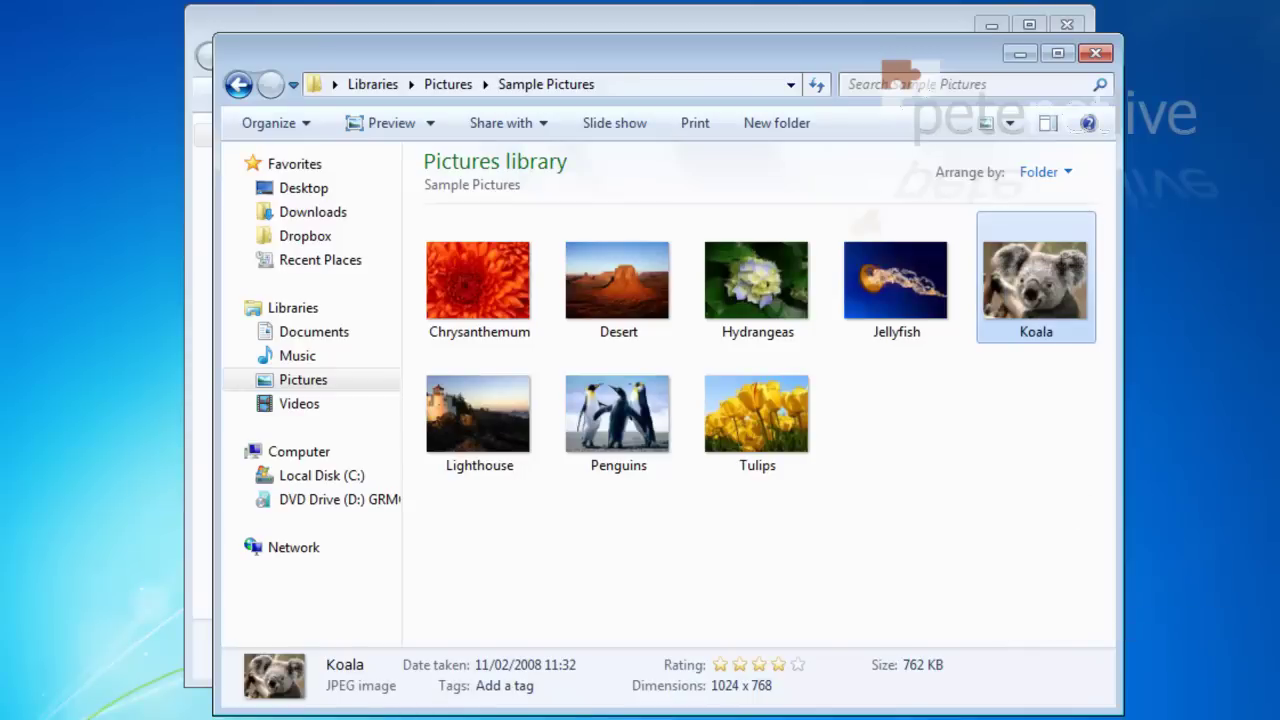
{"action": "left_click", "coordinate": [1095, 53]}
{"action": "double_click", "coordinate": [455, 197]}
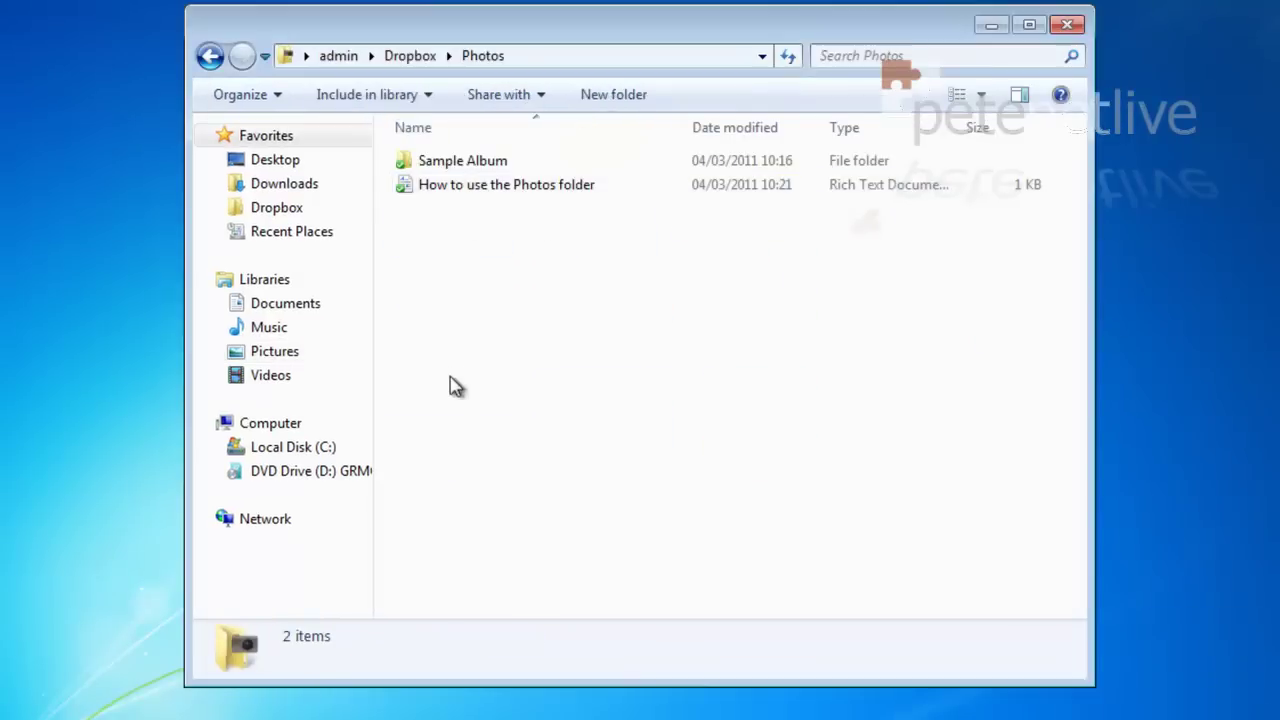
{"action": "right_click", "coordinate": [498, 284]}
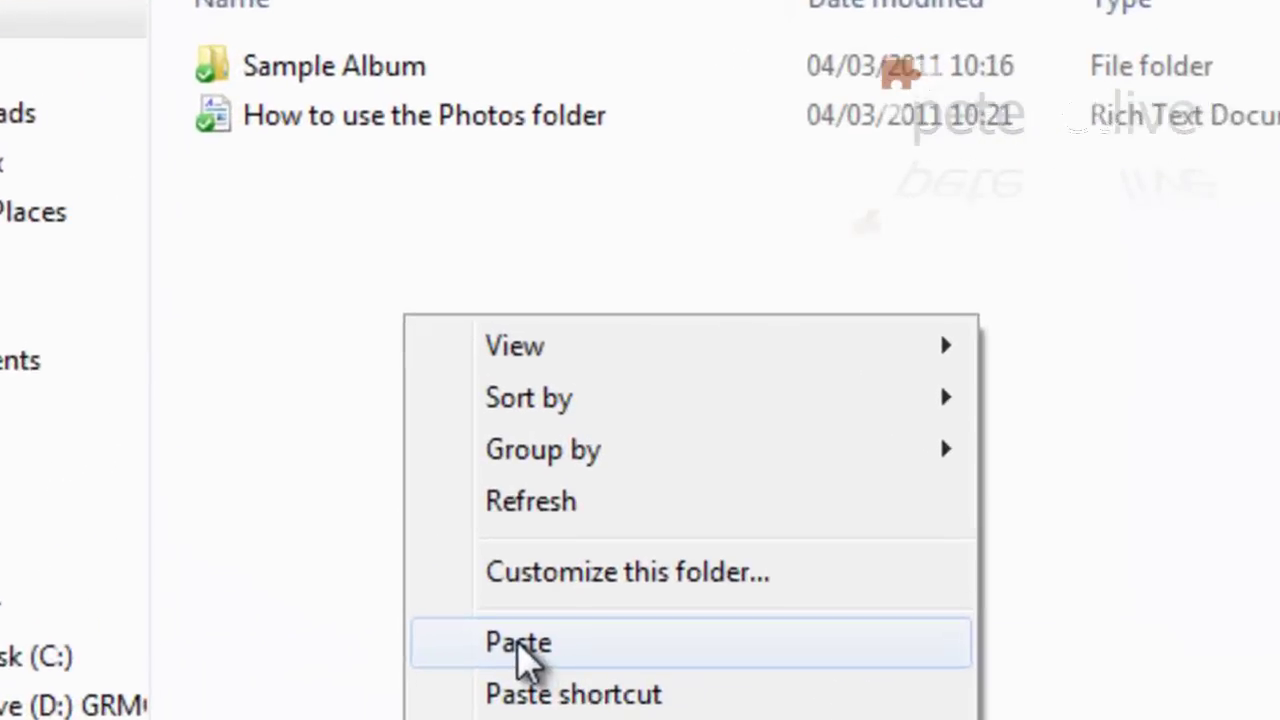
{"action": "left_click", "coordinate": [556, 441]}
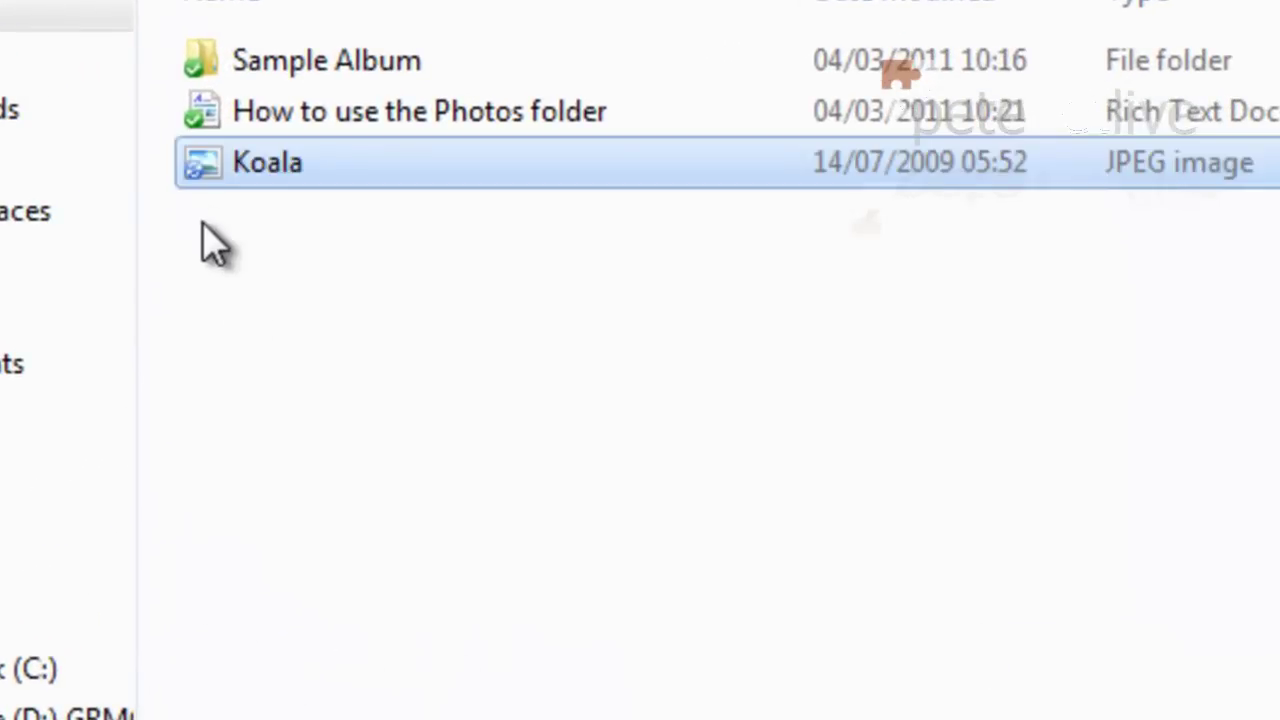
Step: Delete Koala from the Photos folder to the Recycle Bin and close the window
{"action": "mouse_move", "coordinate": [207, 180]}
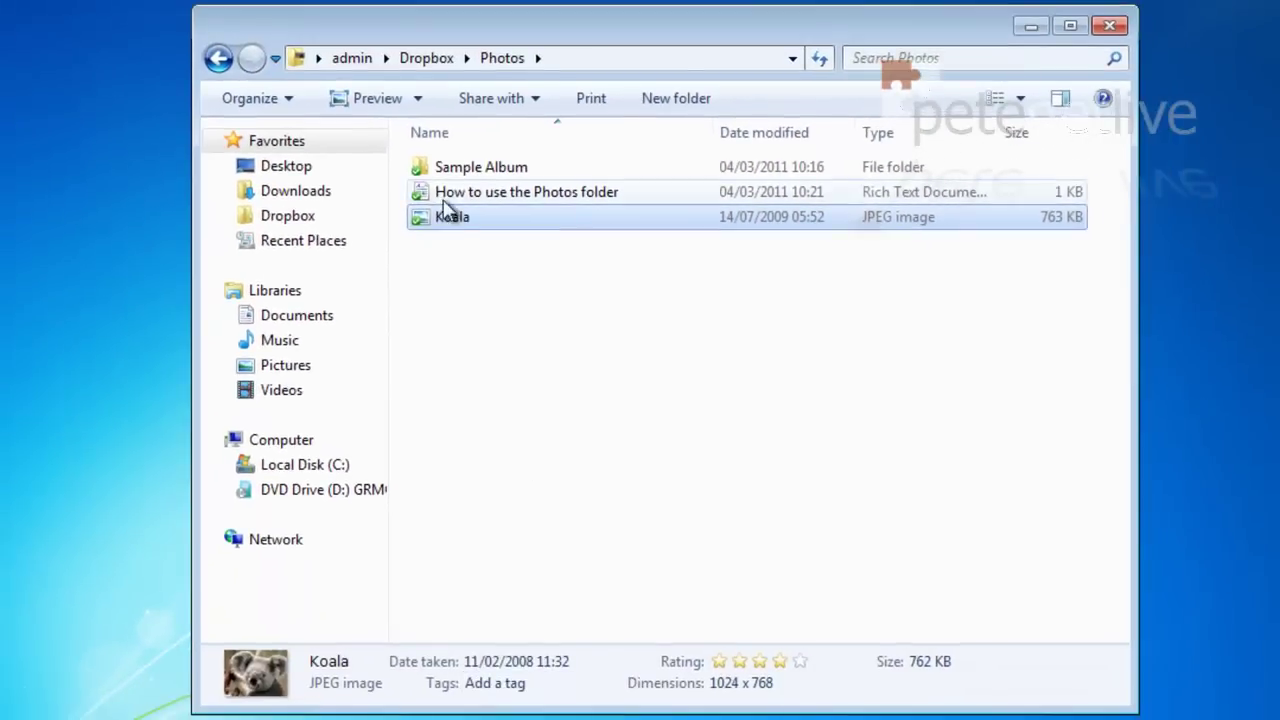
{"action": "right_click", "coordinate": [414, 206]}
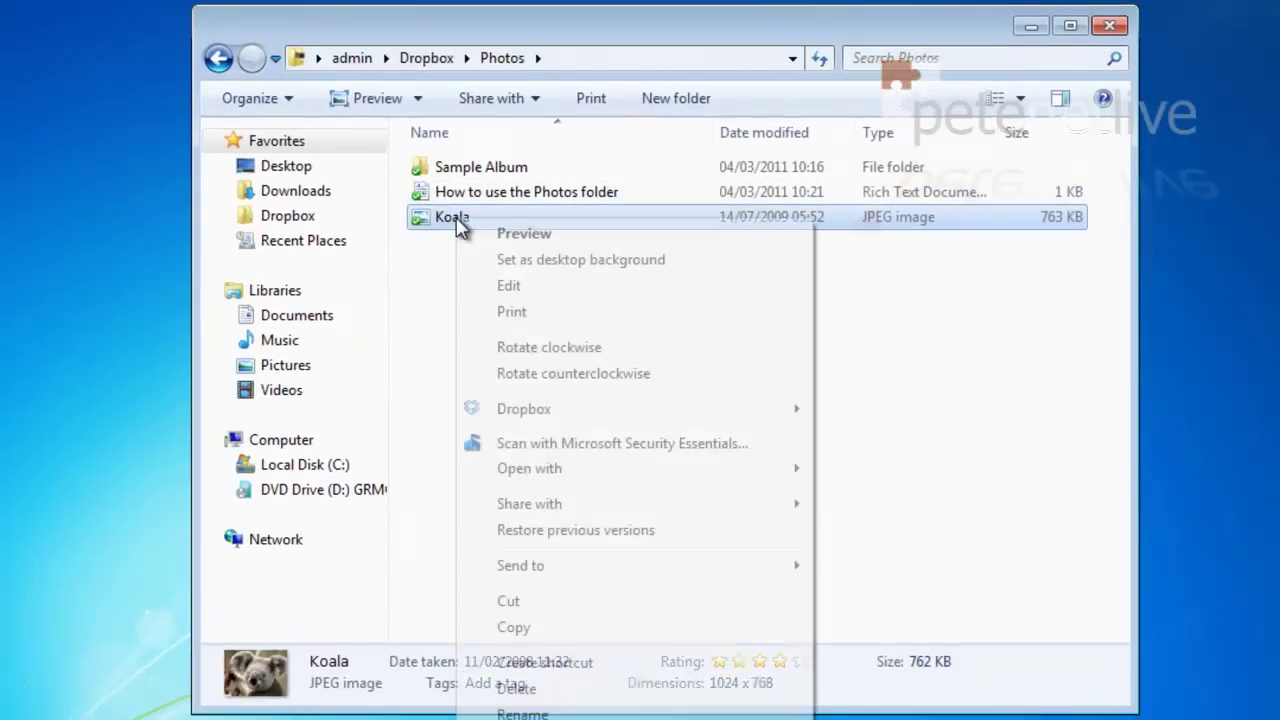
{"action": "left_click", "coordinate": [530, 688]}
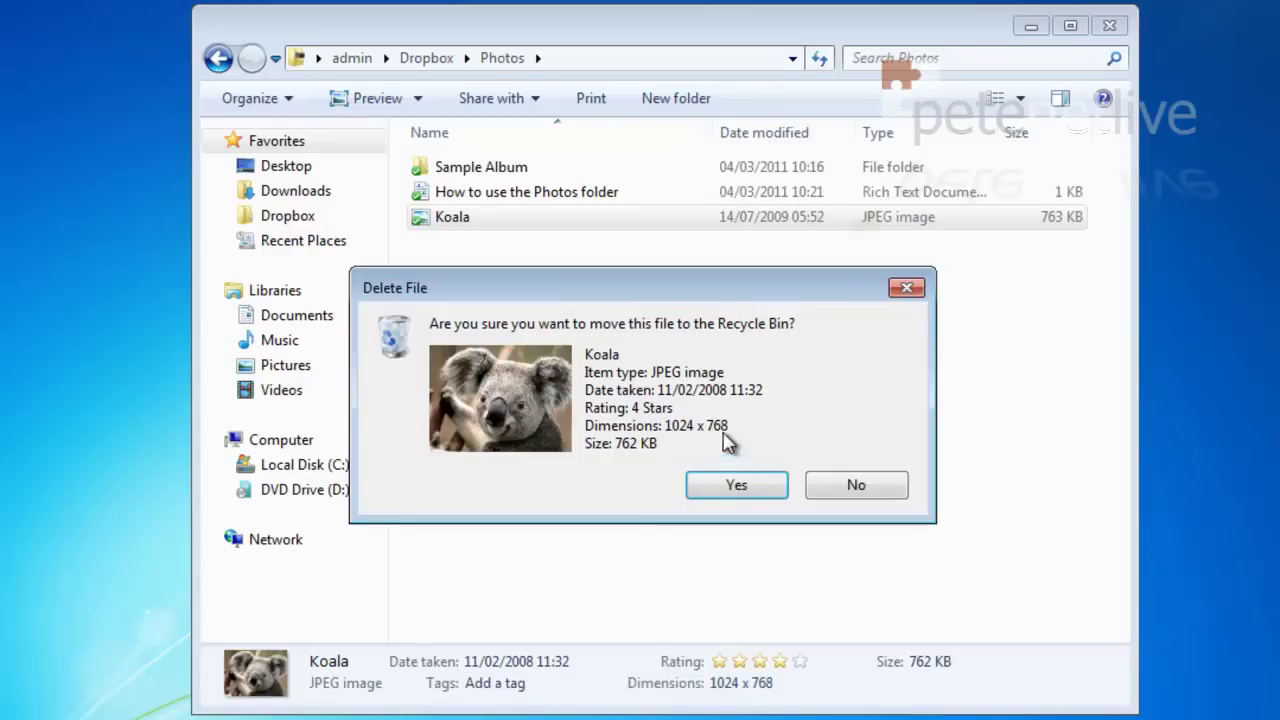
{"action": "left_click", "coordinate": [735, 485]}
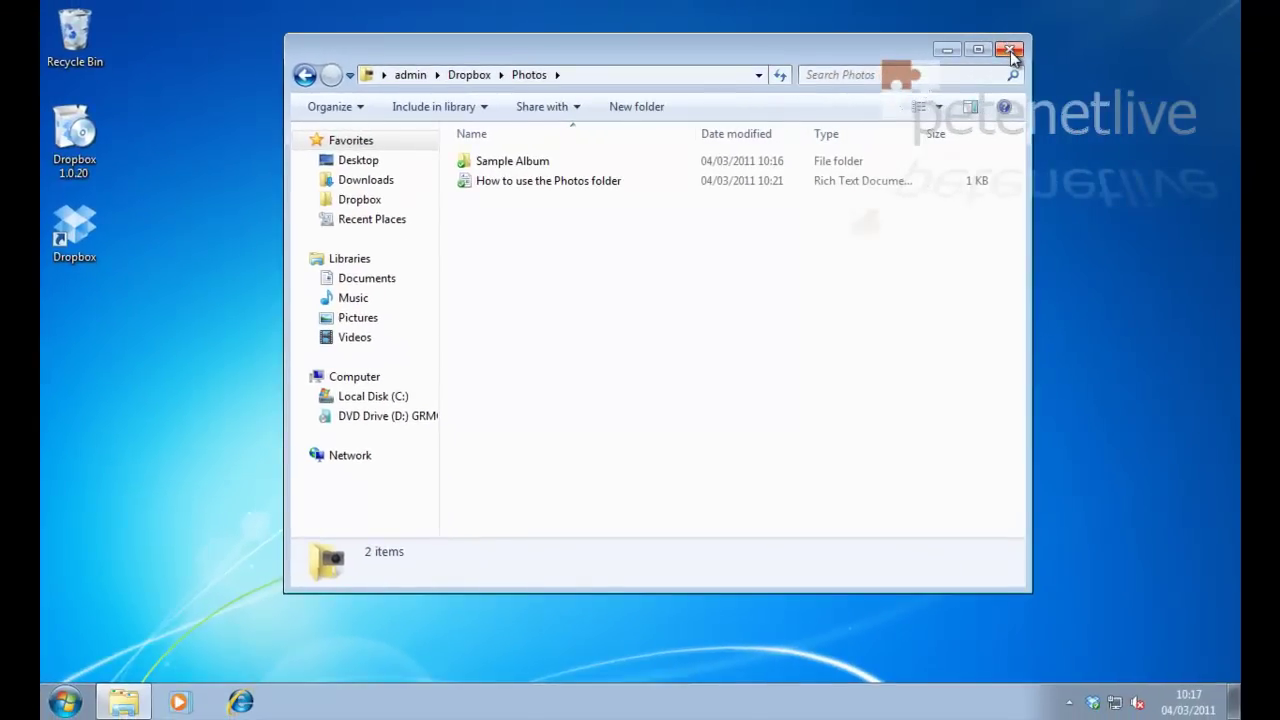
{"action": "left_click", "coordinate": [1010, 51]}
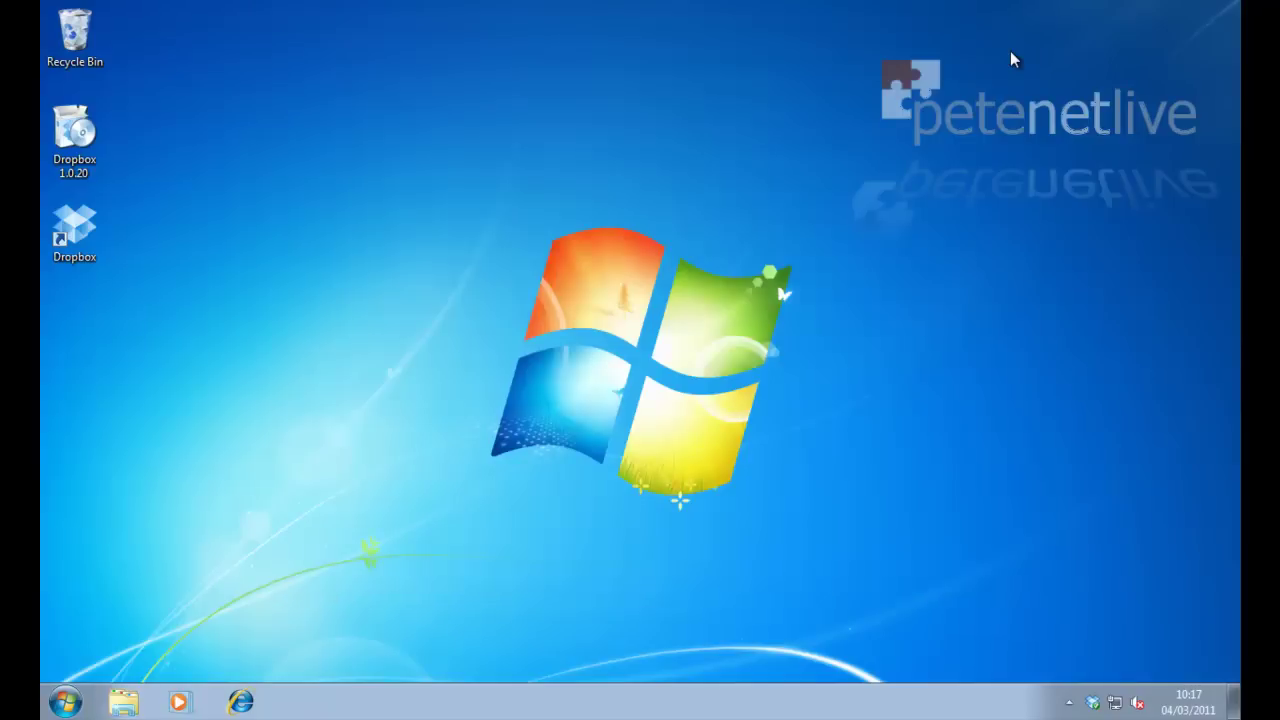
Step: Delete the Dropbox 1.0.20 installer from the desktop
{"action": "right_click", "coordinate": [80, 128]}
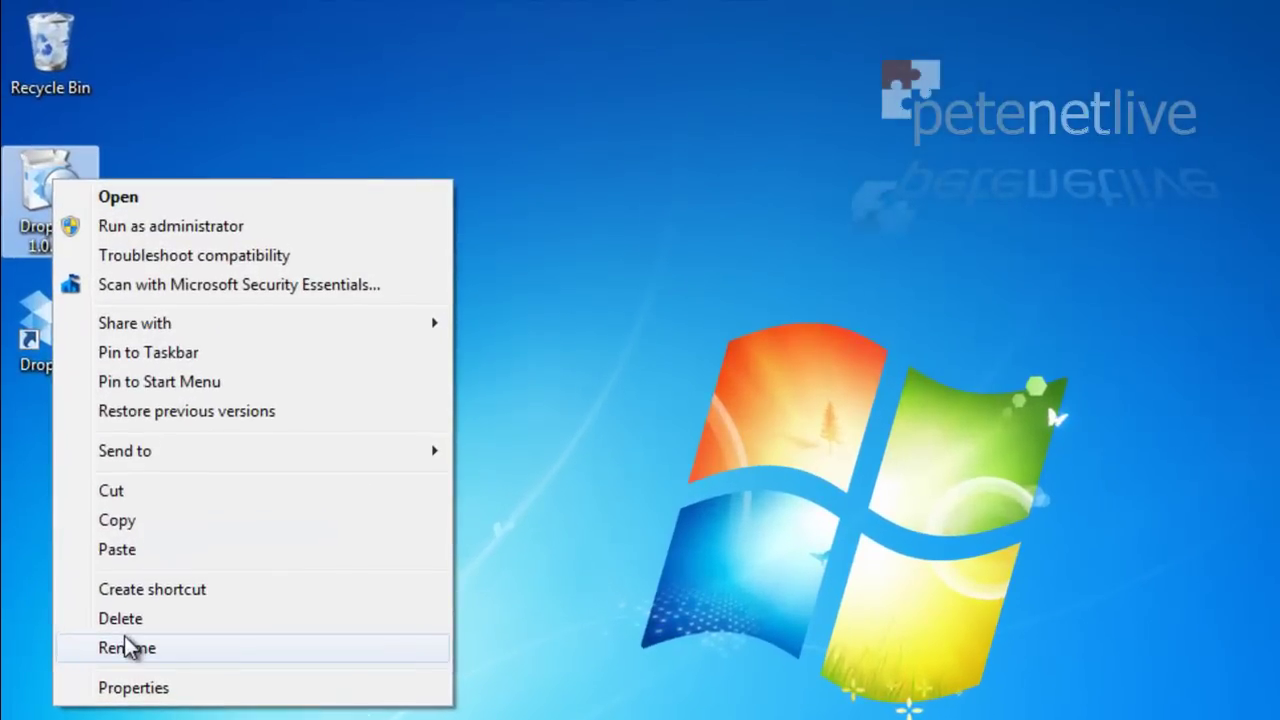
{"action": "left_click", "coordinate": [110, 620]}
{"action": "left_click", "coordinate": [945, 607]}
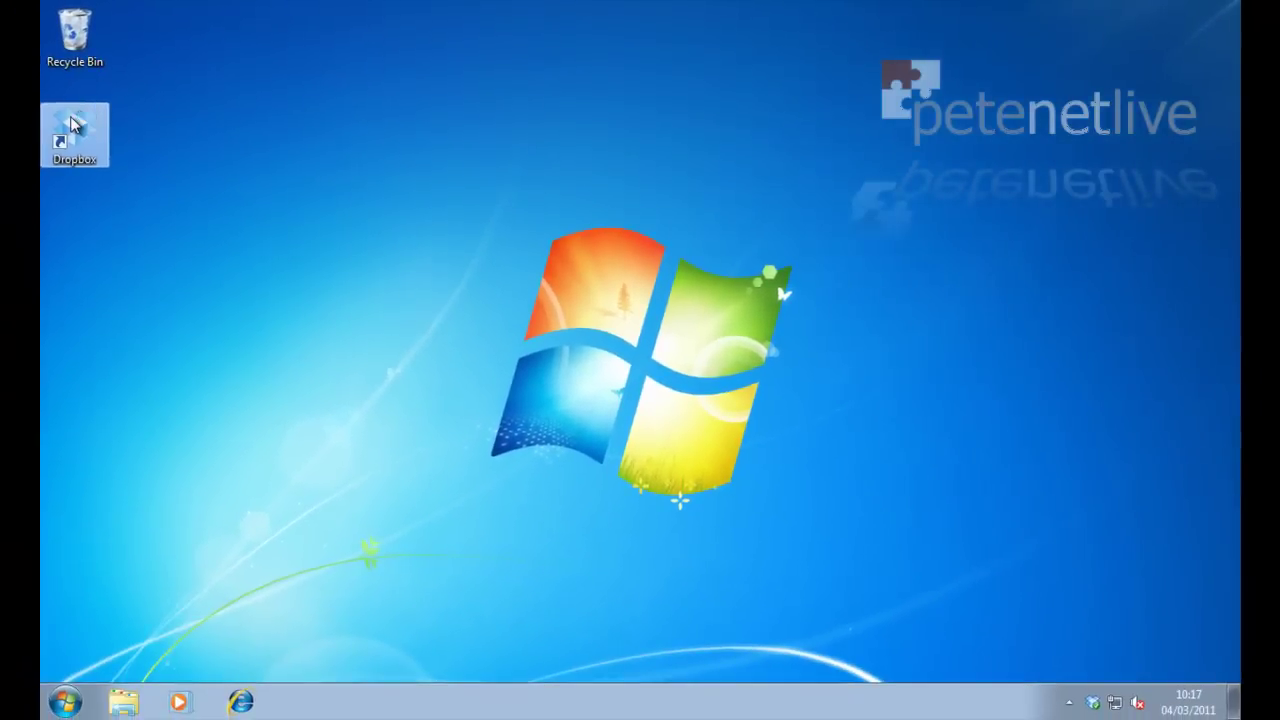
Step: Open the Dropbox folder from the desktop shortcut and tray menu, then check the tray sync status
{"action": "double_click", "coordinate": [48, 178]}
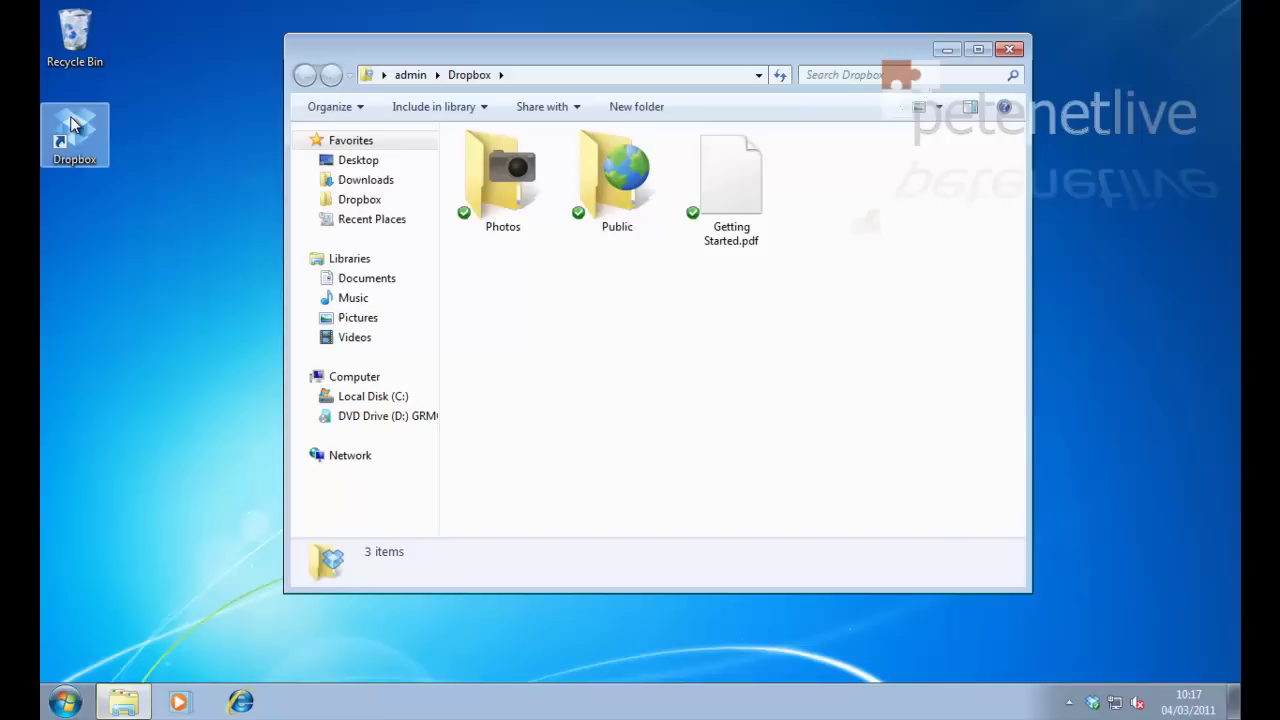
{"action": "left_click", "coordinate": [1009, 49]}
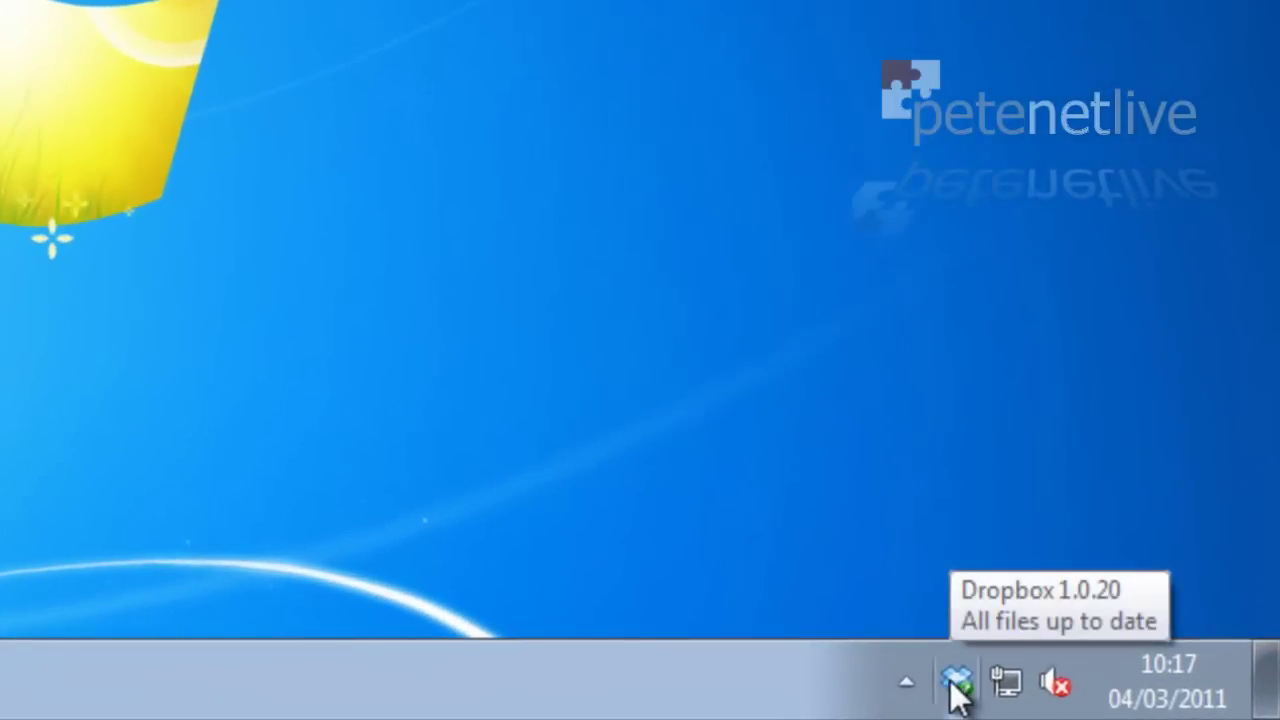
{"action": "right_click", "coordinate": [955, 685]}
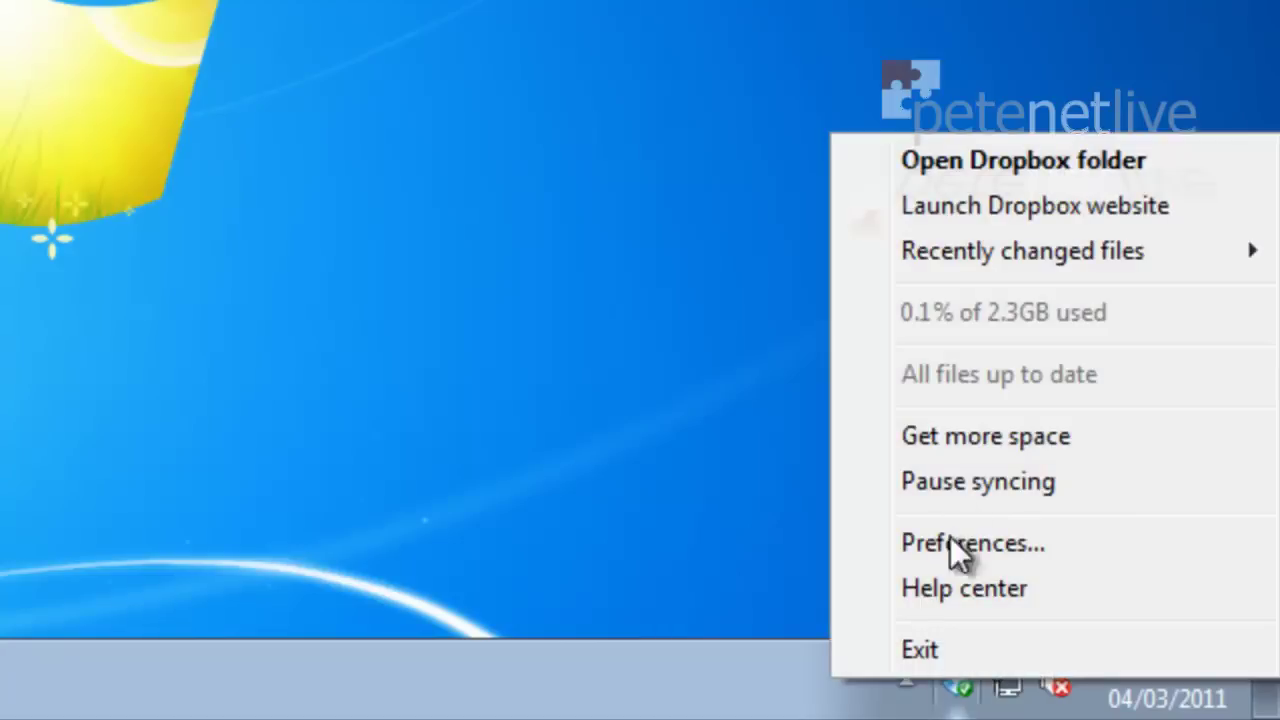
{"action": "left_click", "coordinate": [930, 160]}
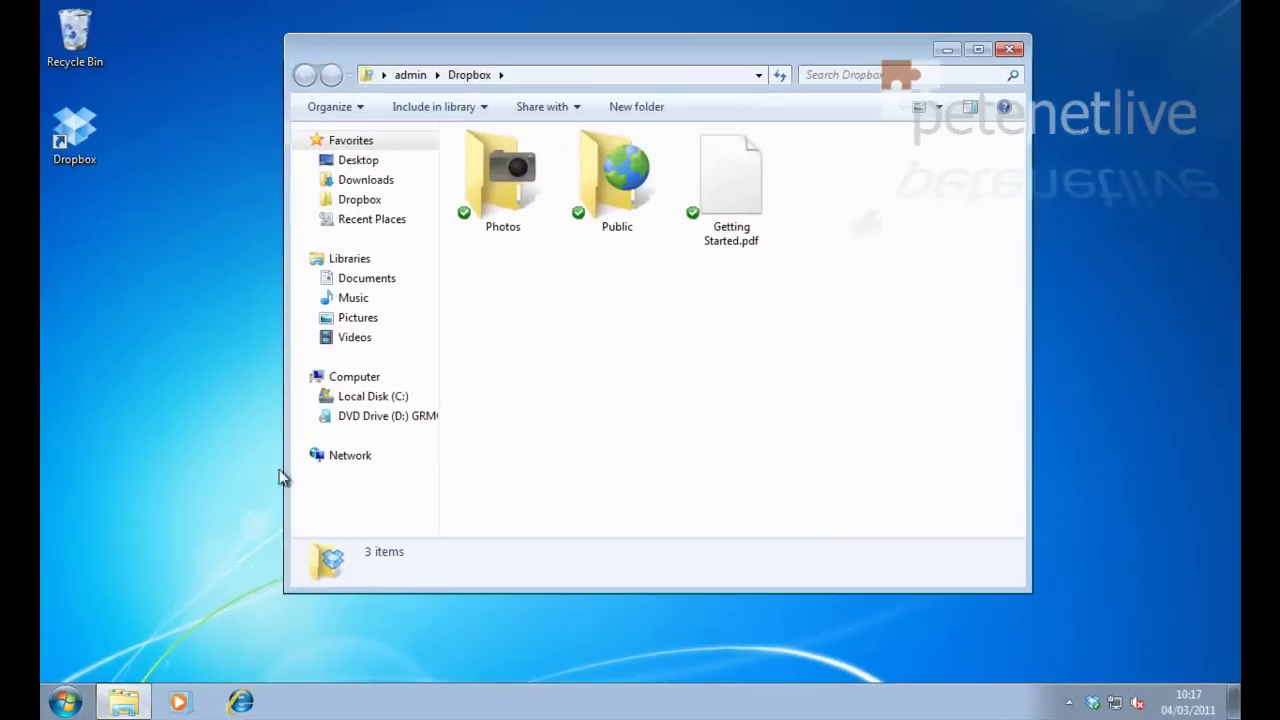
{"action": "left_click", "coordinate": [1008, 49]}
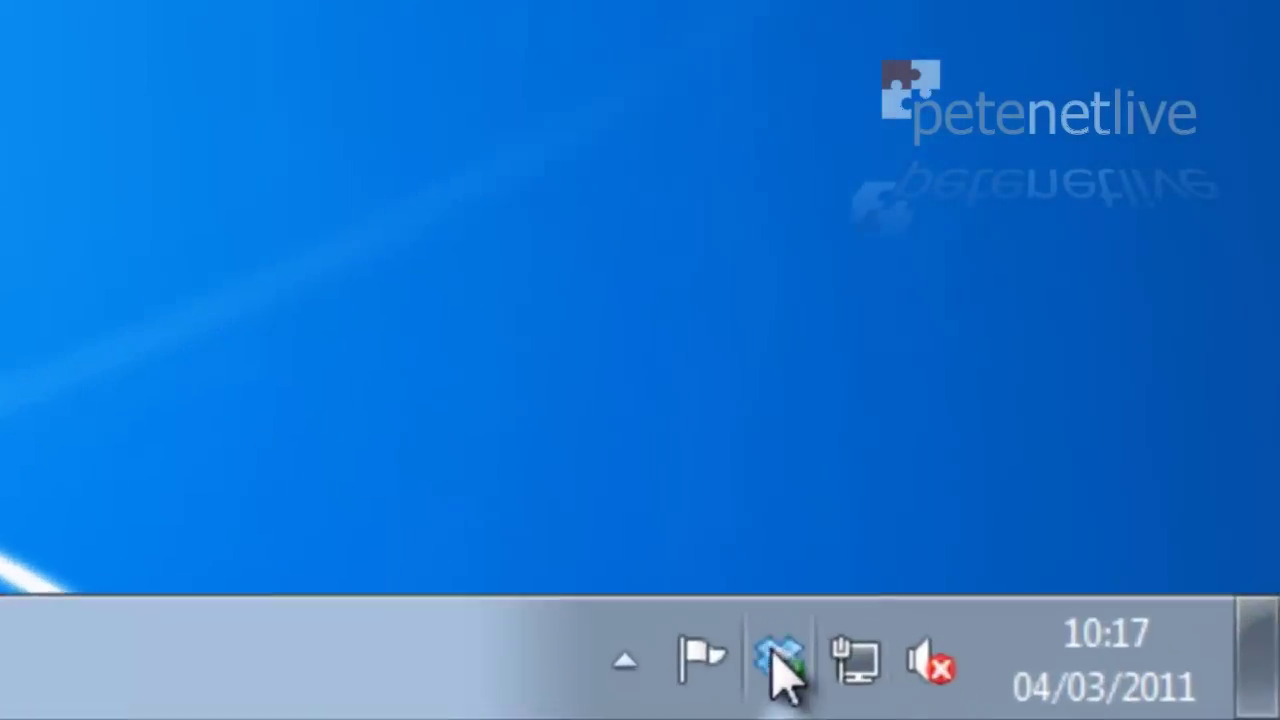
{"action": "mouse_move", "coordinate": [1078, 702]}
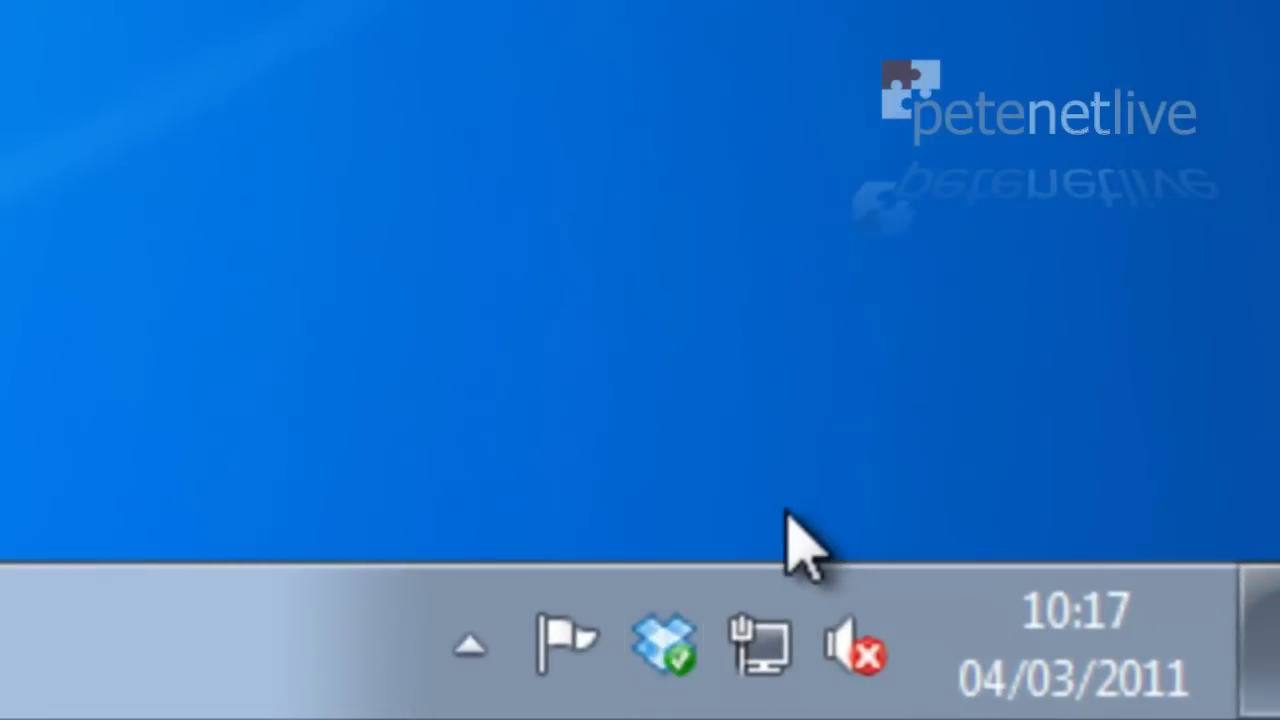
{"action": "mouse_move", "coordinate": [674, 655]}
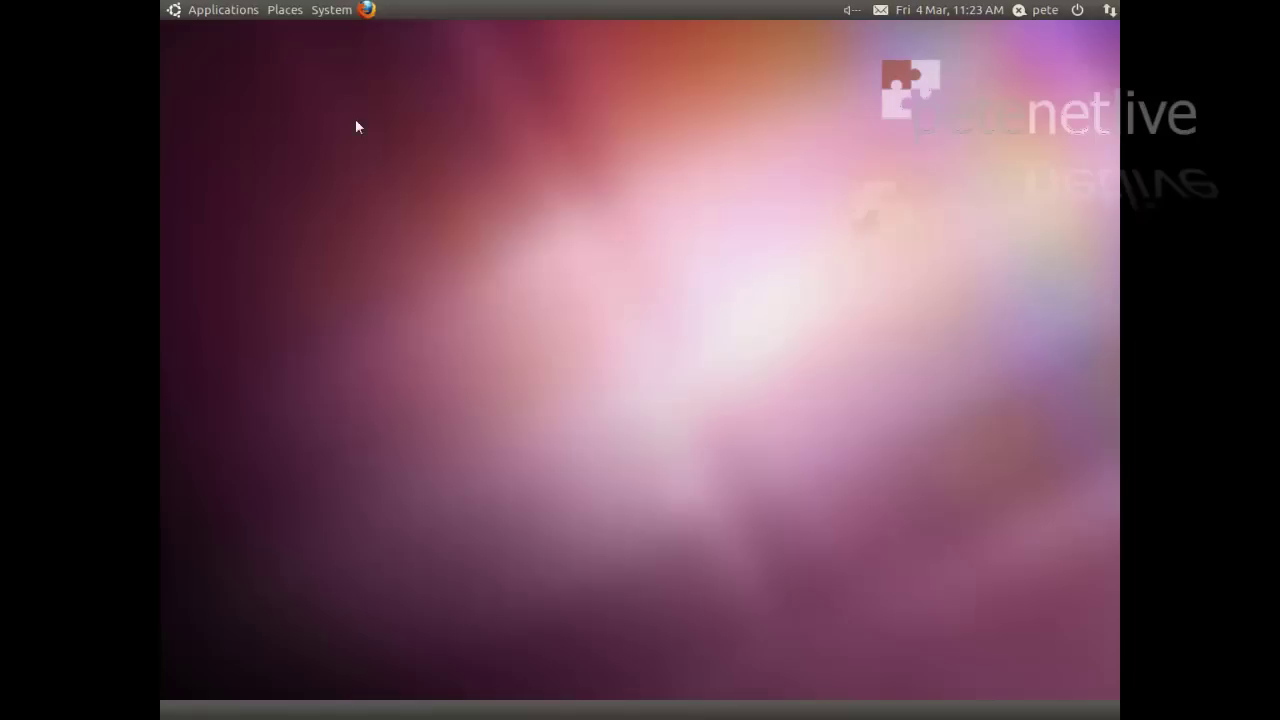
Step: In maximized Firefox, download the Ubuntu x86 Dropbox .deb and open it in Ubuntu Software Centre
{"action": "left_click", "coordinate": [366, 10]}
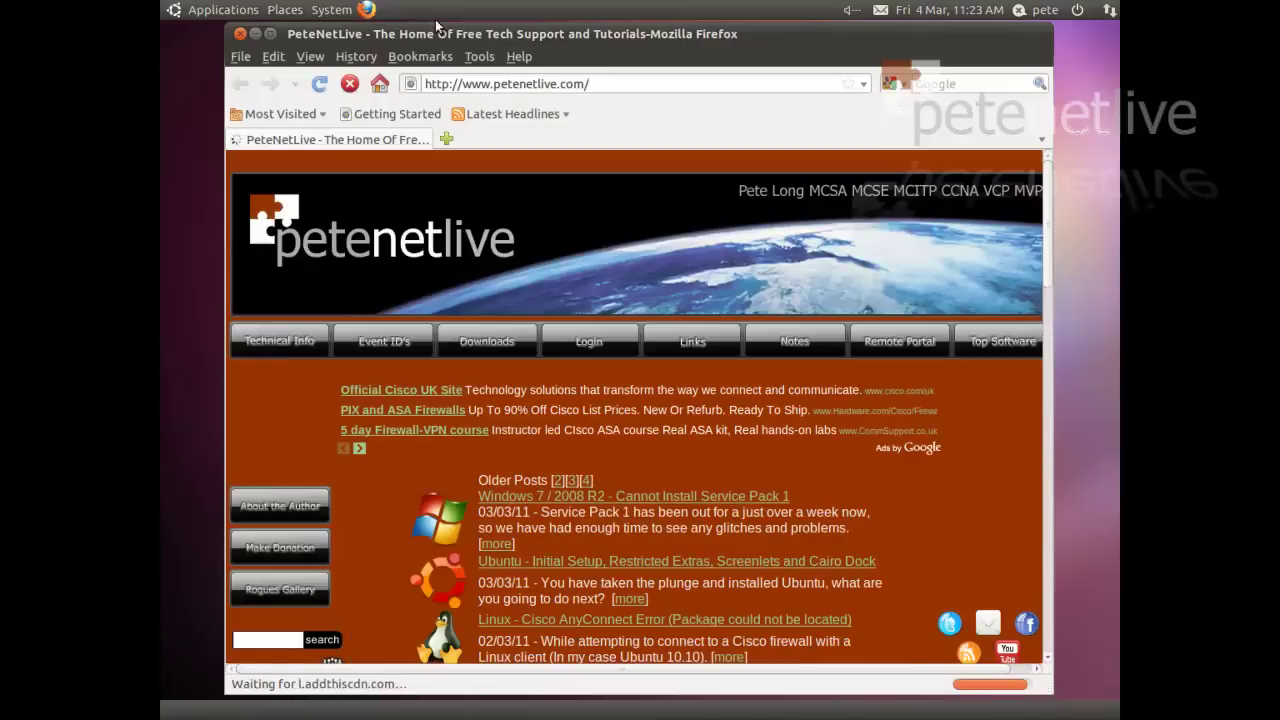
{"action": "double_click", "coordinate": [469, 33]}
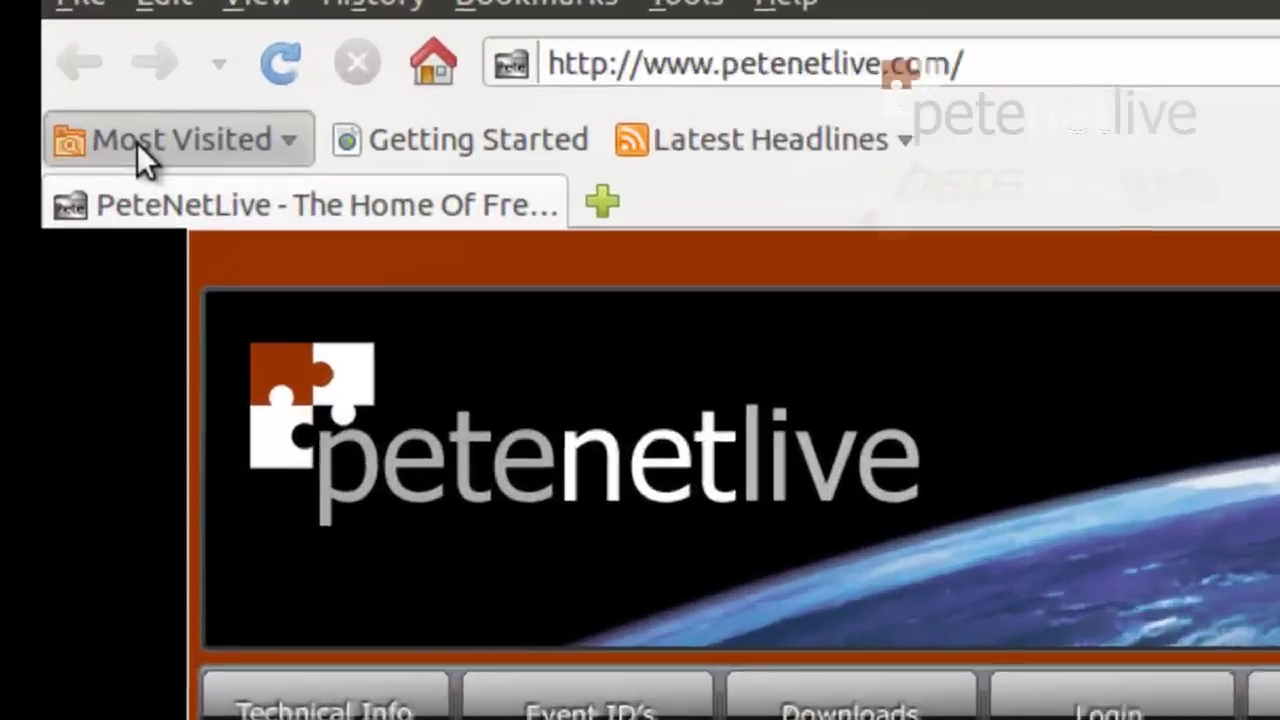
{"action": "left_click", "coordinate": [215, 112]}
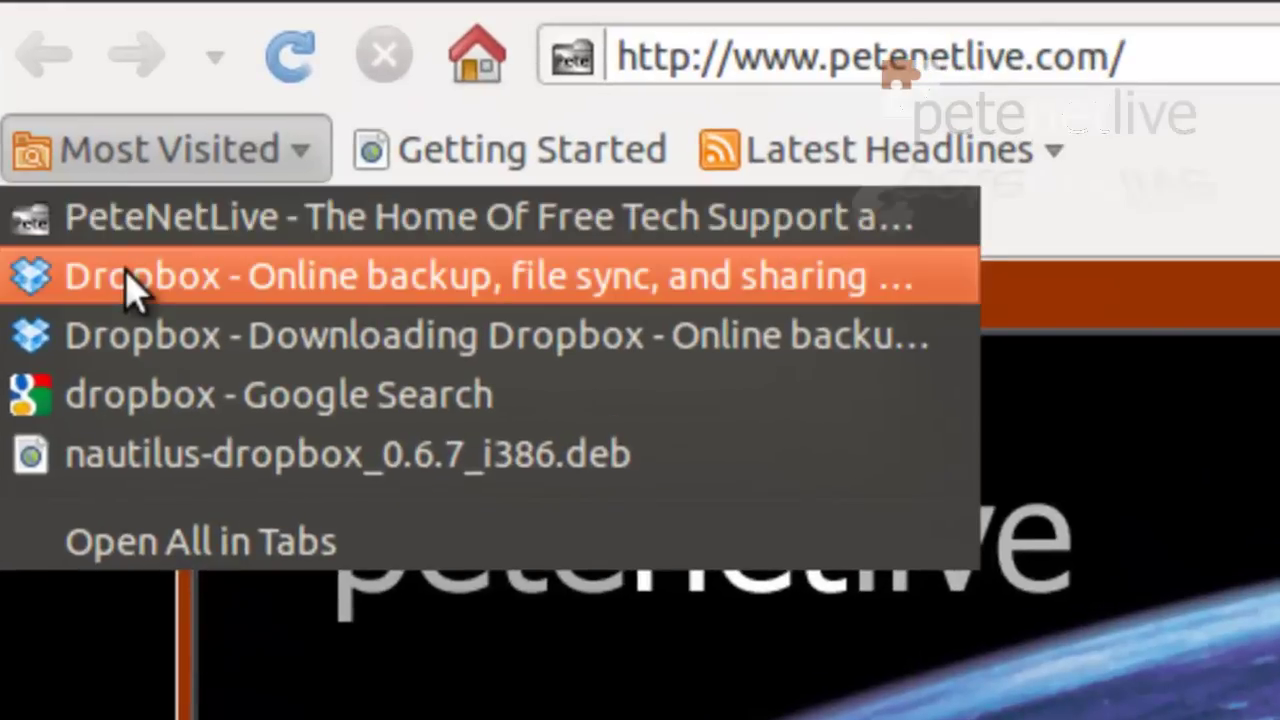
{"action": "left_click", "coordinate": [130, 285]}
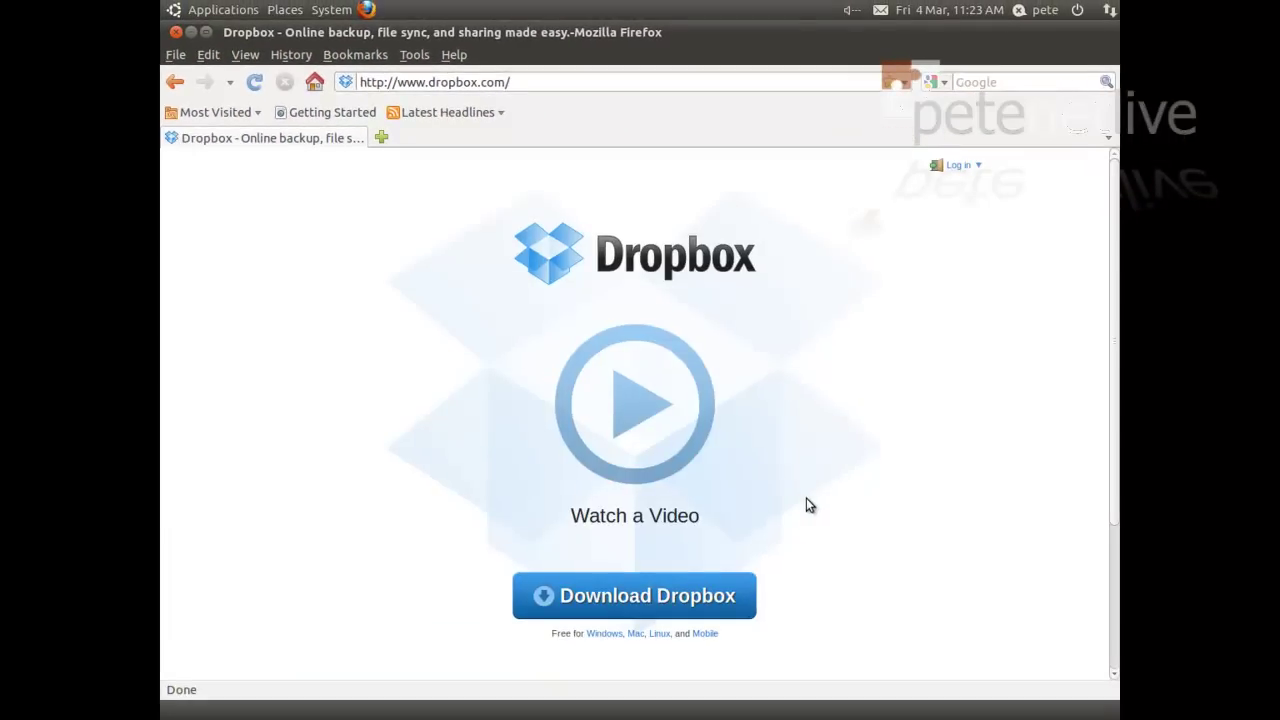
{"action": "left_click", "coordinate": [630, 597]}
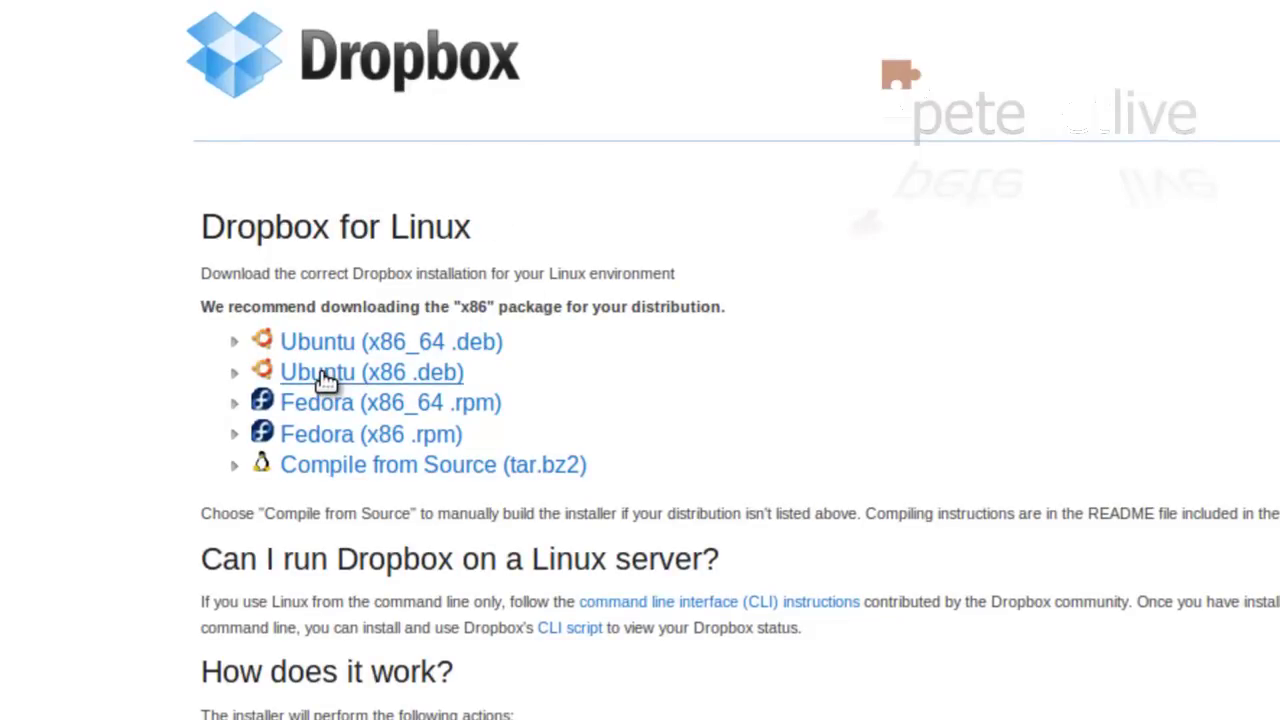
{"action": "left_click", "coordinate": [326, 377]}
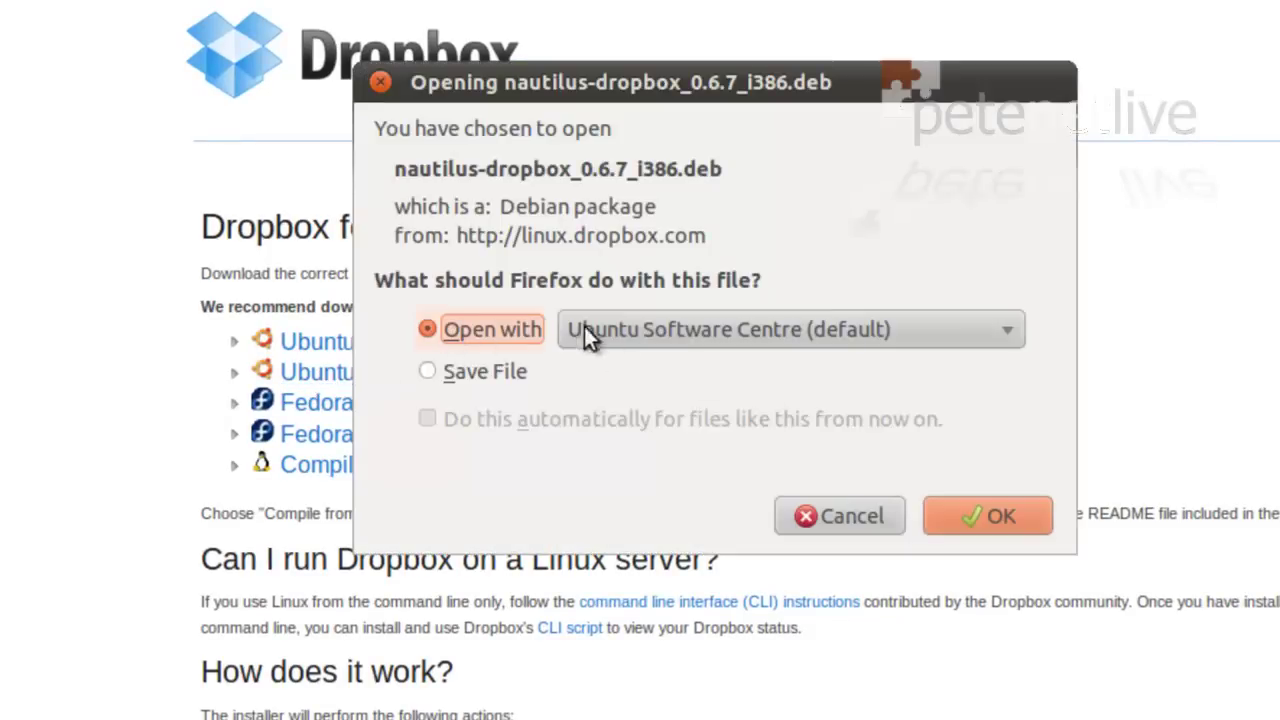
{"action": "left_click", "coordinate": [975, 522]}
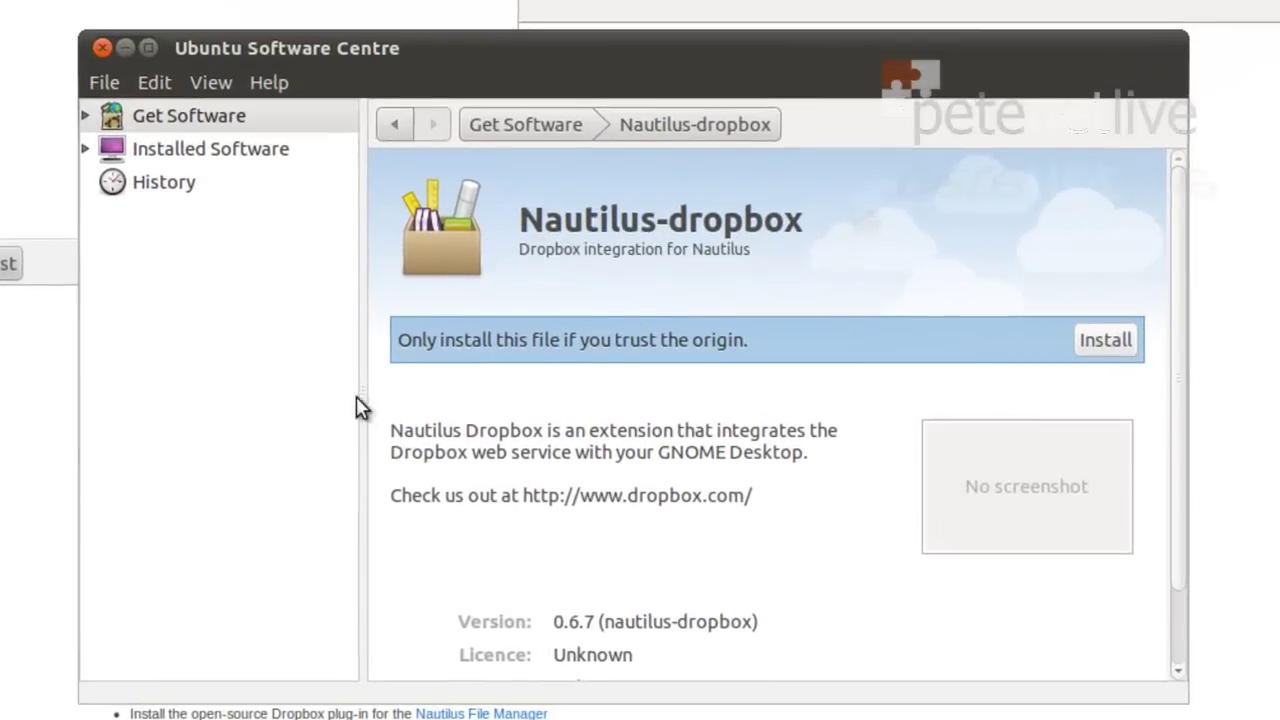
Step: Install Nautilus-dropbox 0.6.7, authenticating with the admin password
{"action": "left_click", "coordinate": [1103, 341]}
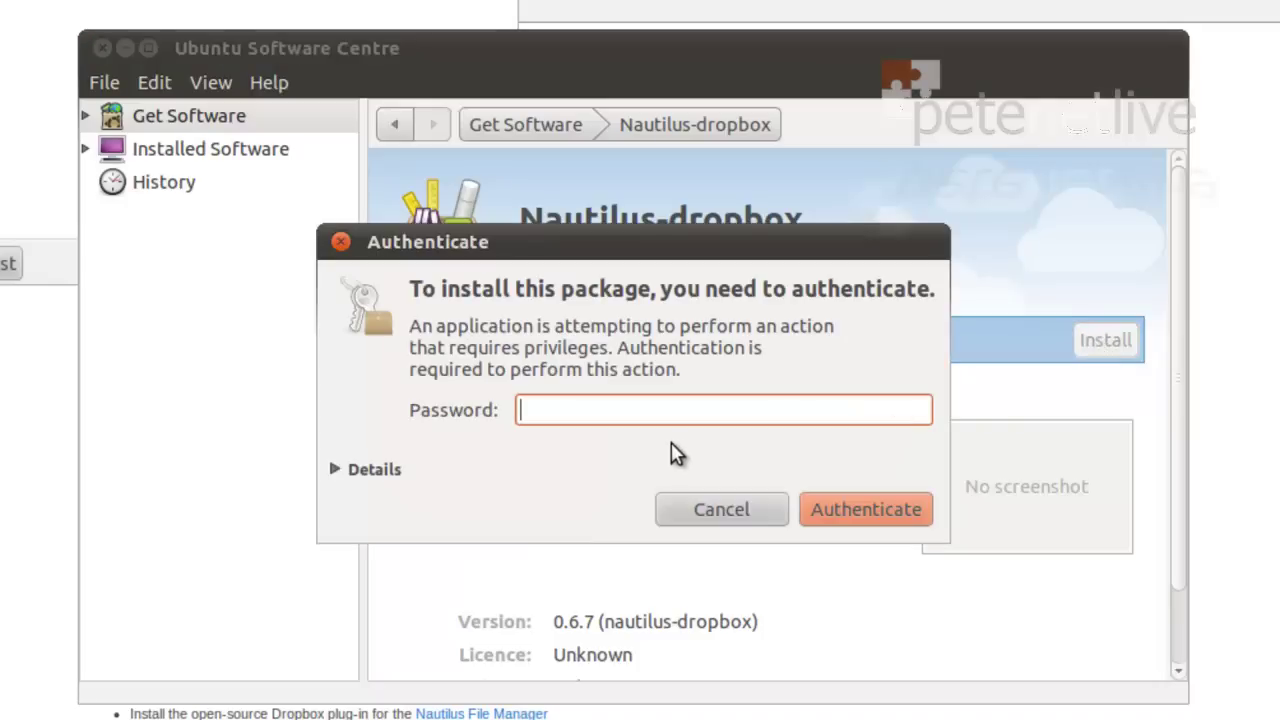
{"action": "type", "text": "•••"}
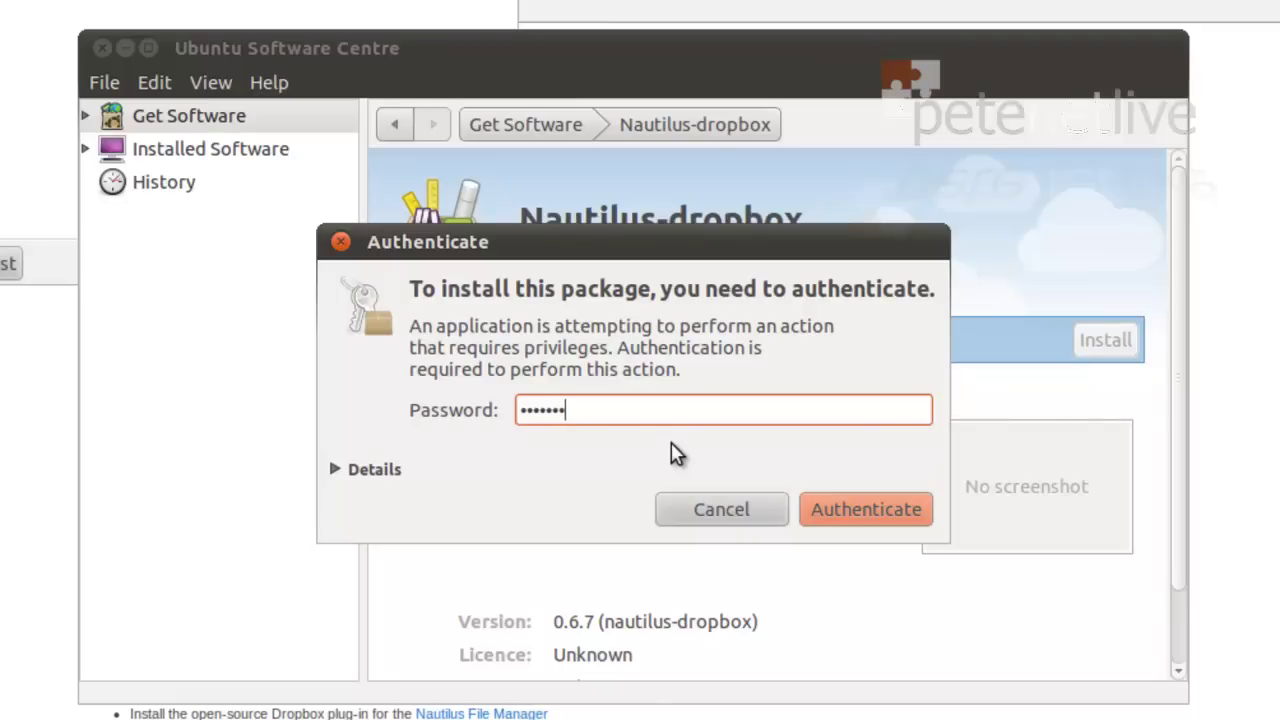
{"action": "left_click", "coordinate": [854, 507]}
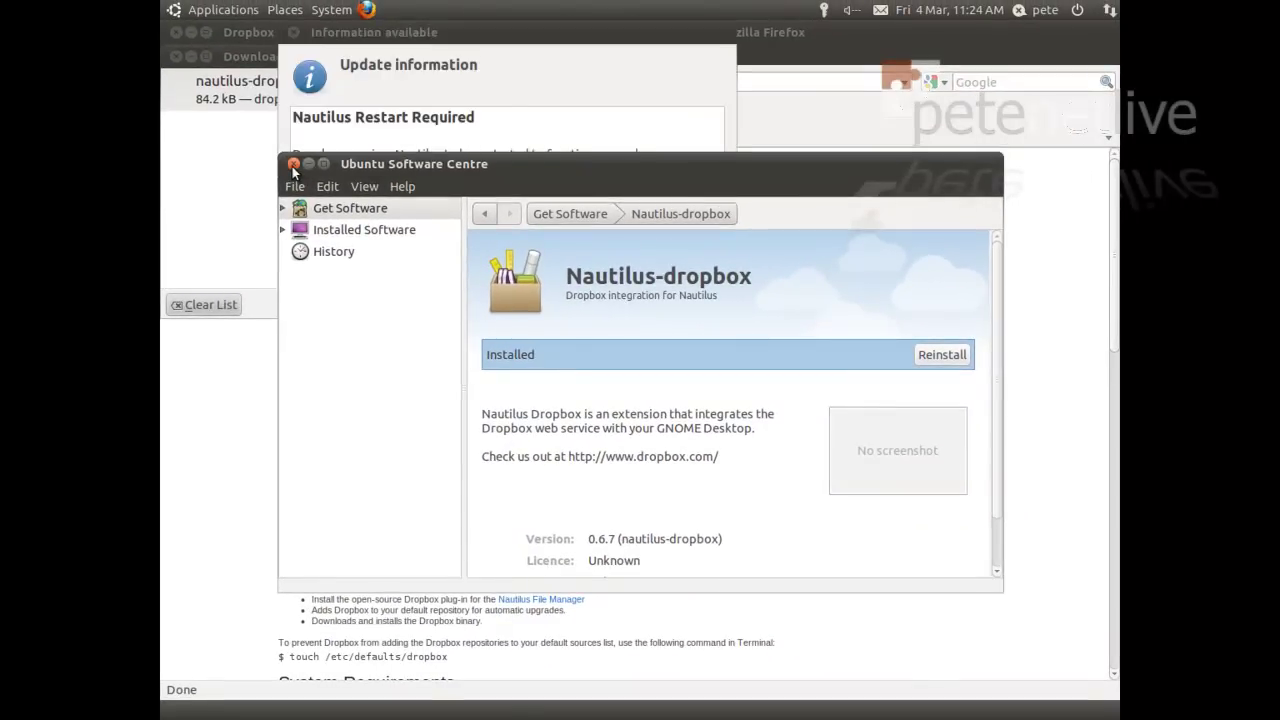
Step: Close Software Centre, restart Nautilus, start Dropbox, and accept the proprietary daemon download
{"action": "left_click", "coordinate": [293, 164]}
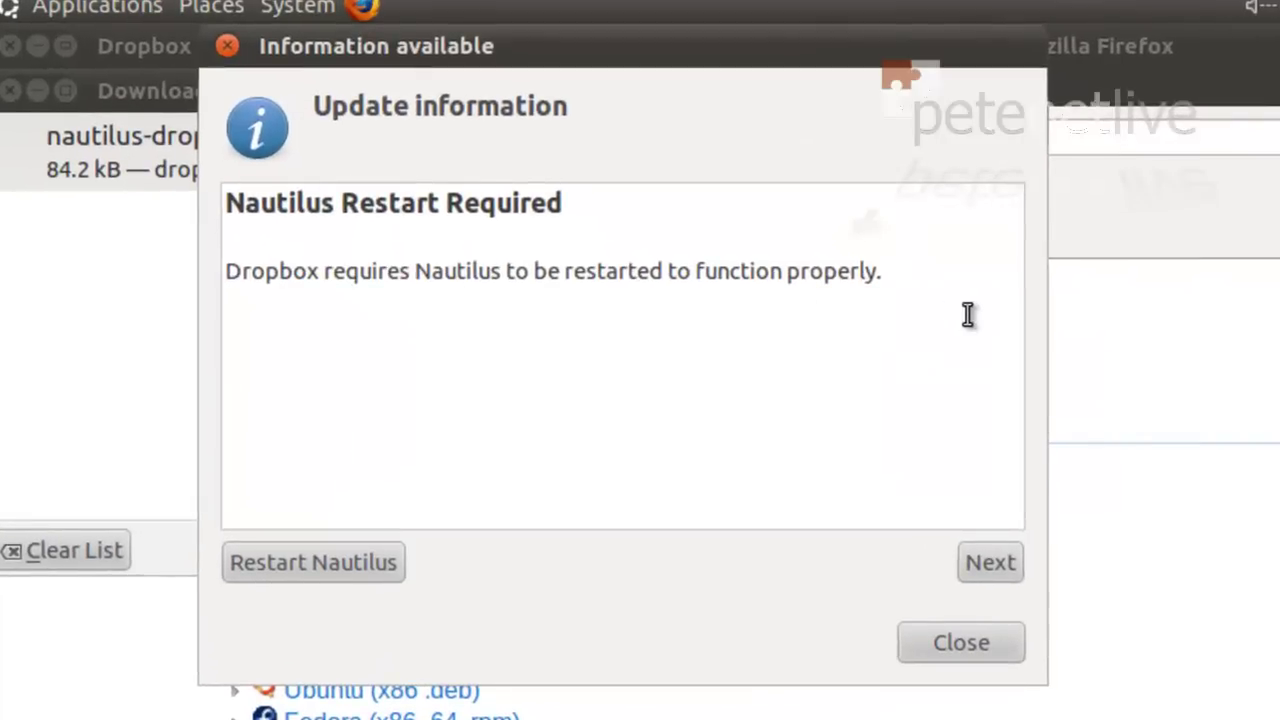
{"action": "left_click", "coordinate": [262, 560]}
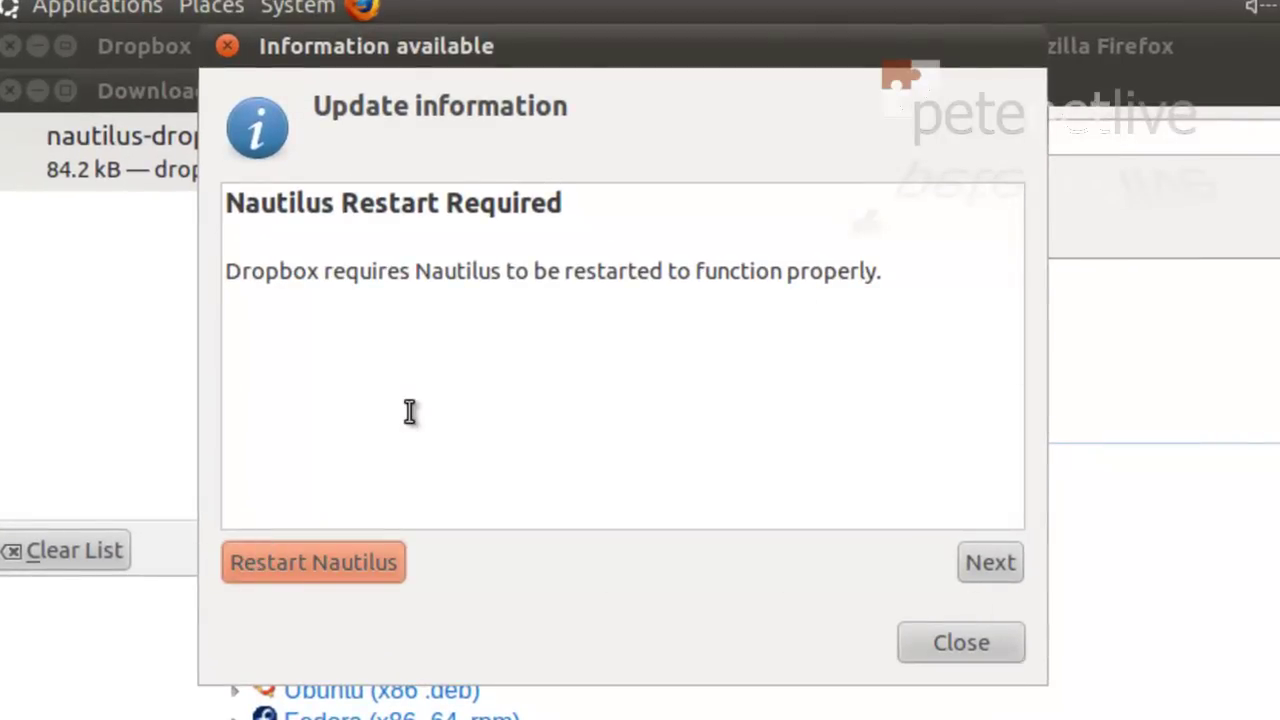
{"action": "left_click", "coordinate": [992, 562]}
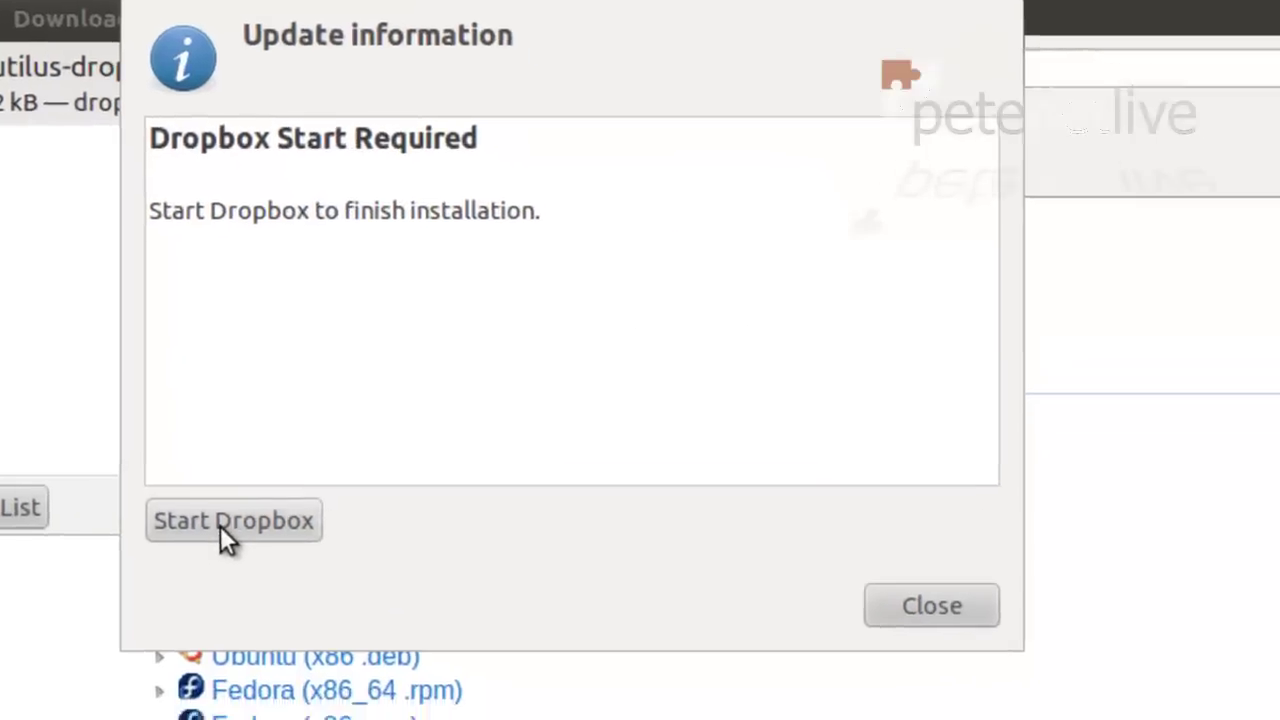
{"action": "left_click", "coordinate": [228, 521]}
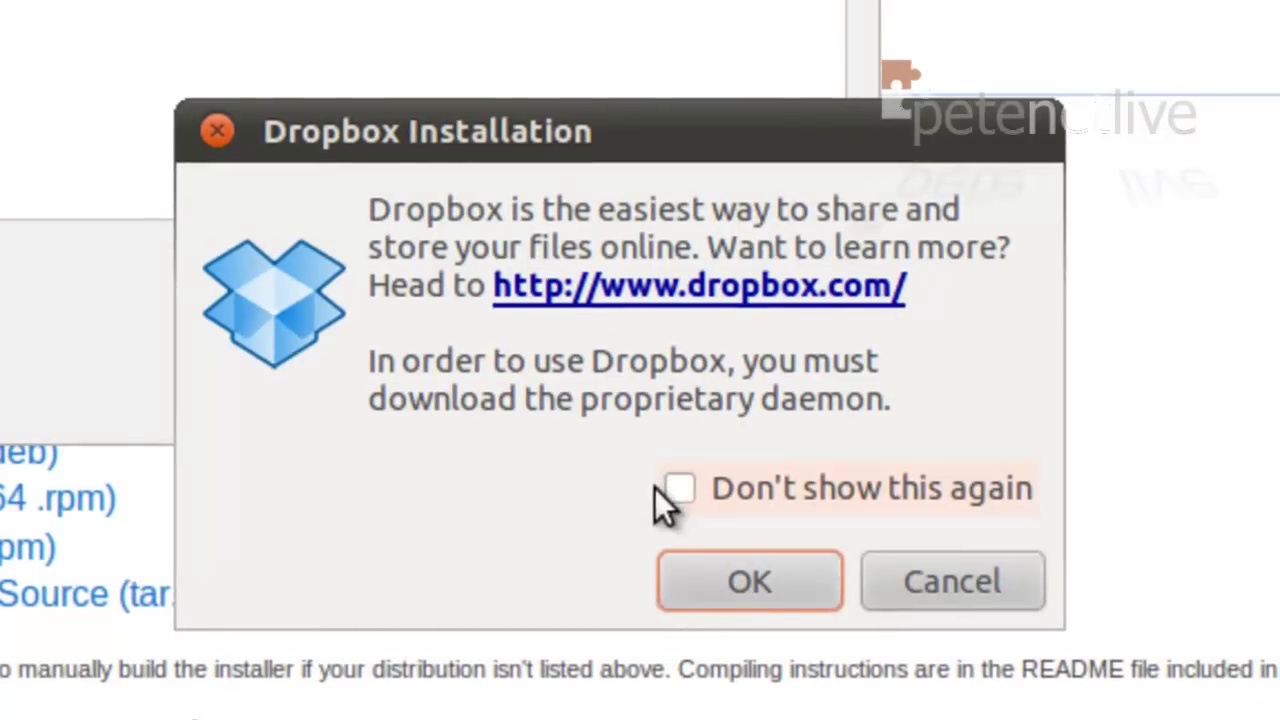
{"action": "left_click", "coordinate": [688, 490]}
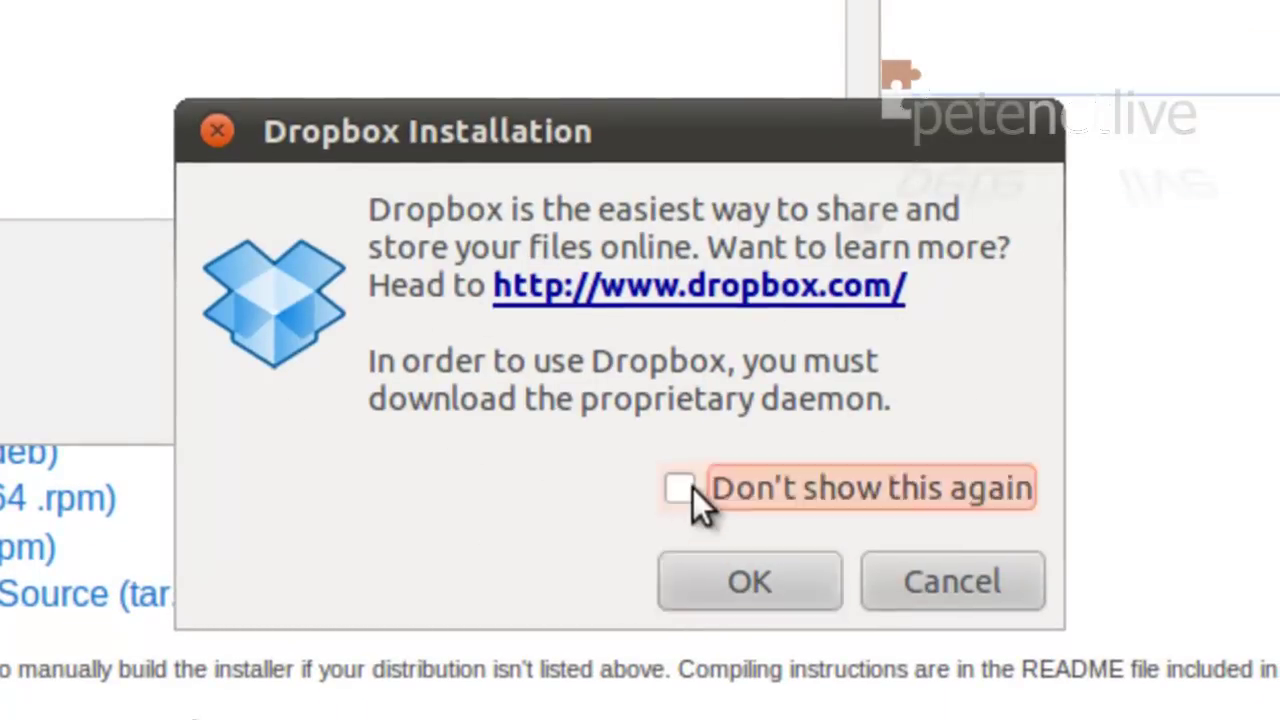
{"action": "left_click", "coordinate": [739, 592]}
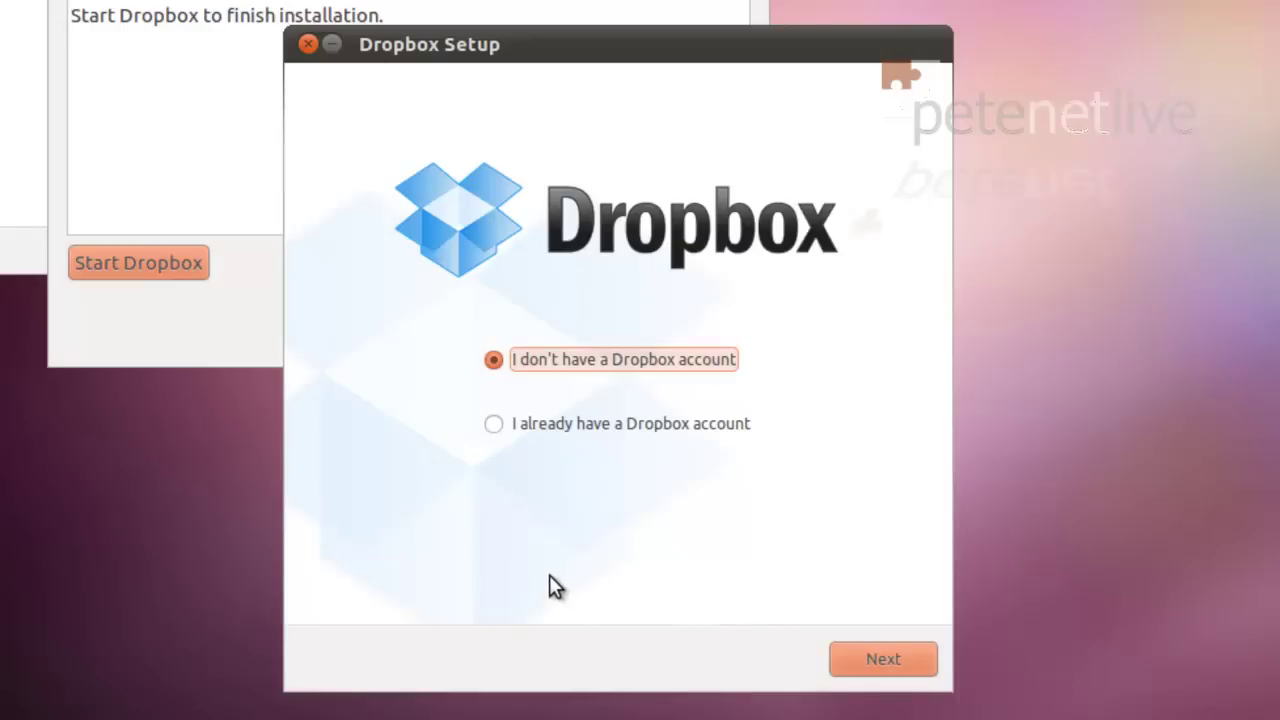
Step: Sign in with the existing account's e-mail and password, naming this computer Ubuntu-PC, and keep the free 2 GB plan
{"action": "left_click", "coordinate": [493, 425]}
{"action": "left_click", "coordinate": [887, 662]}
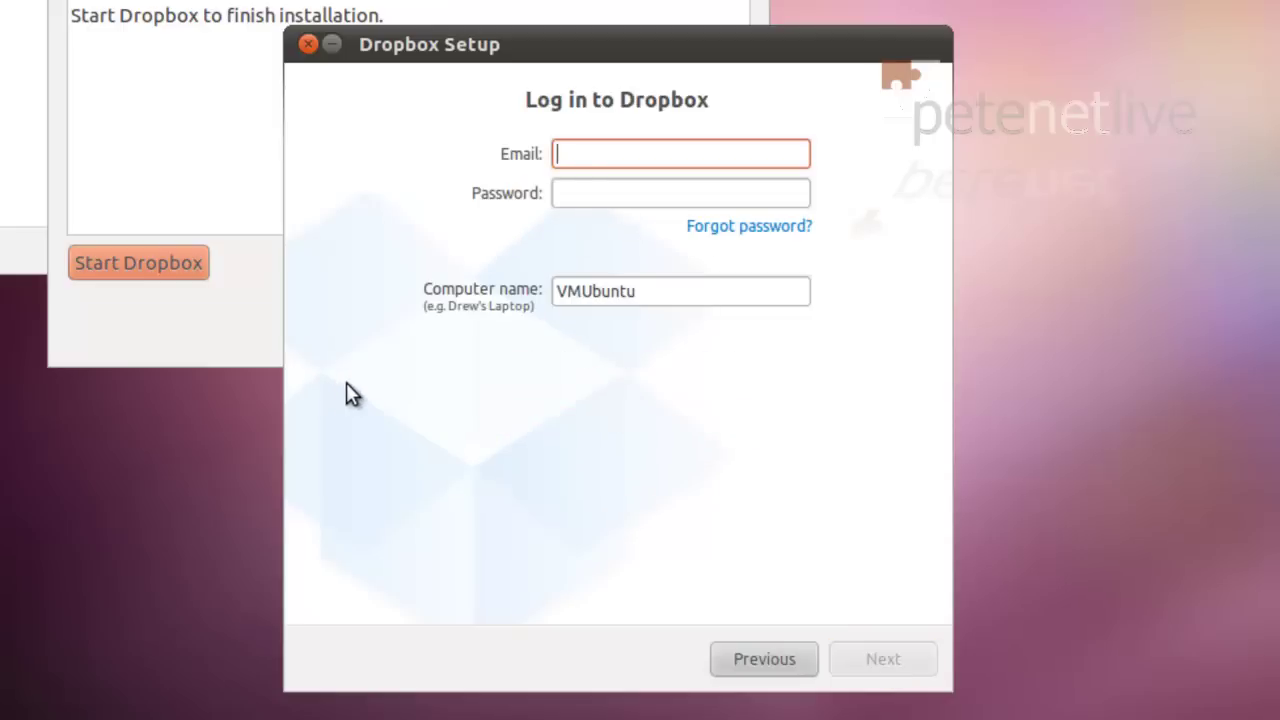
{"action": "key", "text": "Tab"}
{"action": "type", "text": "•••••••"}
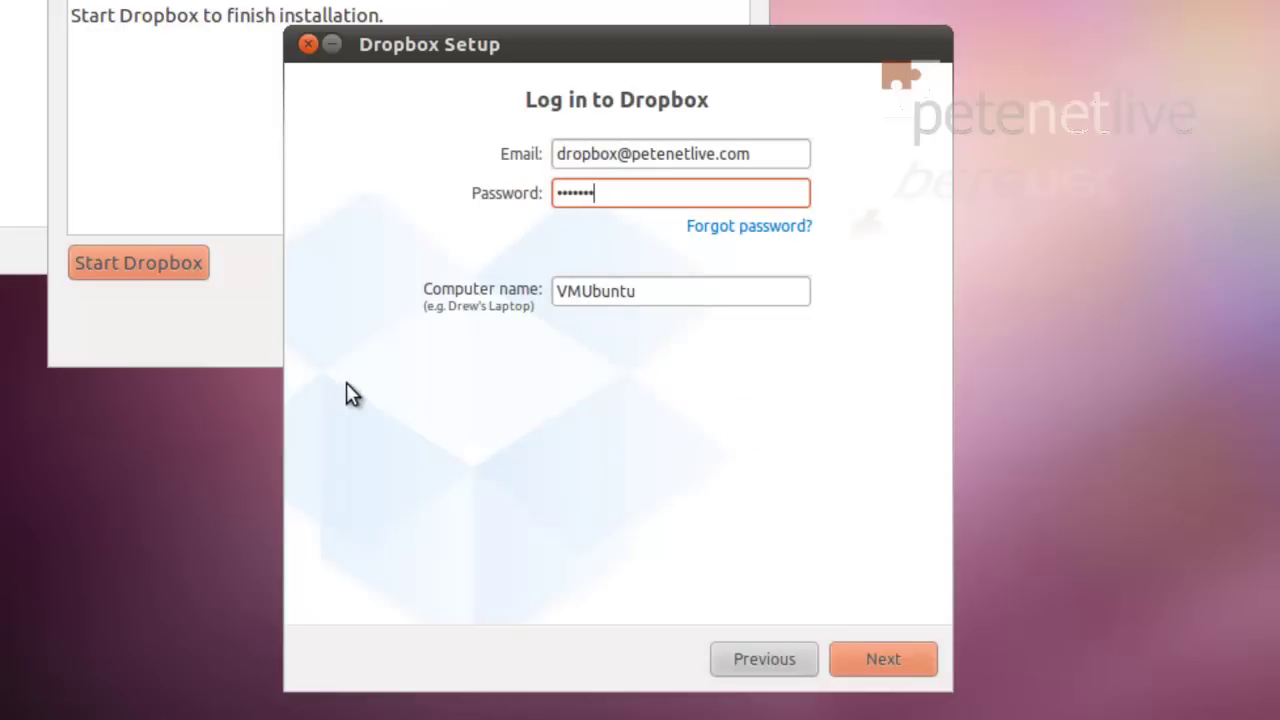
{"action": "key", "text": "Tab"}
{"action": "left_click", "coordinate": [640, 289]}
{"action": "left_click_drag", "start_coordinate": [640, 289], "coordinate": [558, 289]}
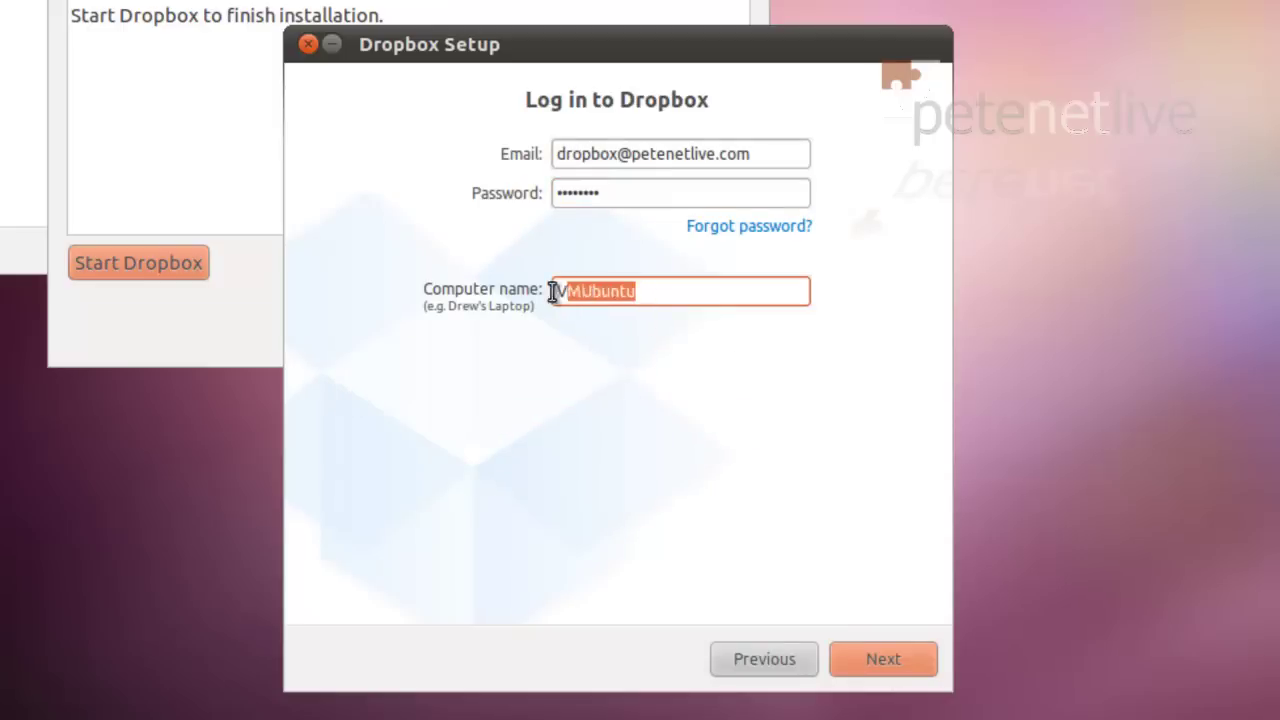
{"action": "type", "text": "U"}
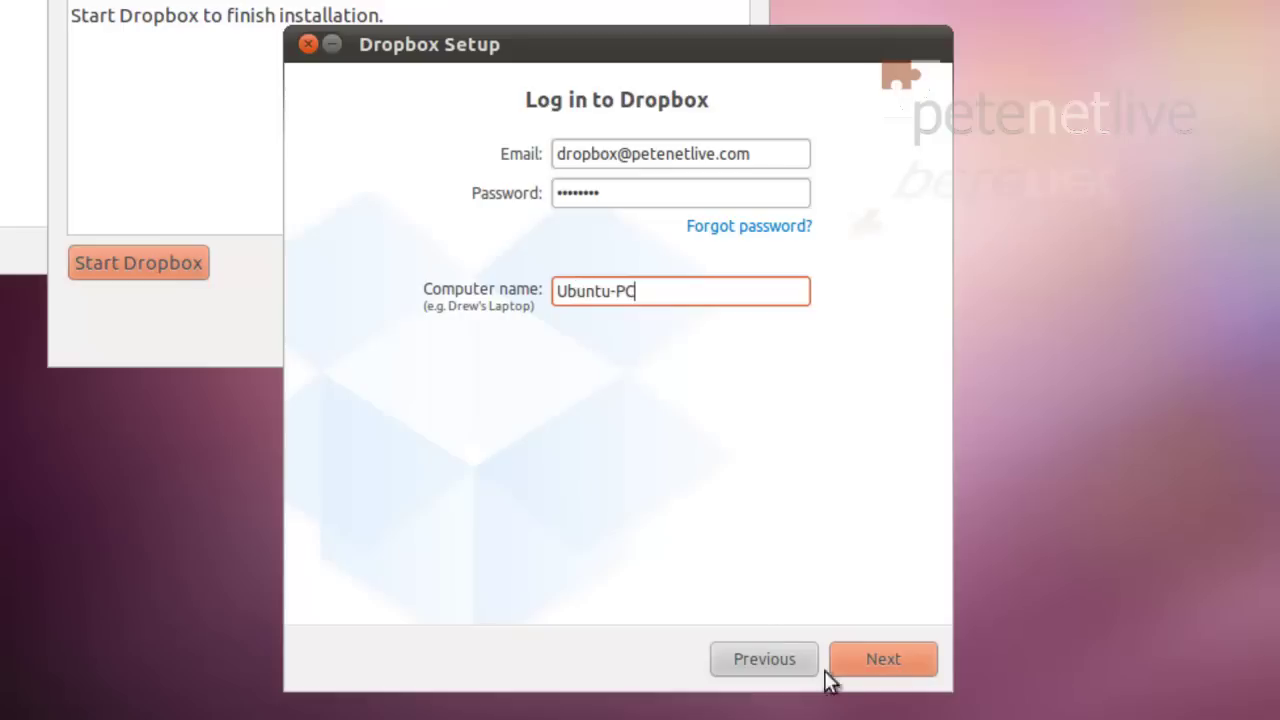
{"action": "left_click", "coordinate": [883, 660]}
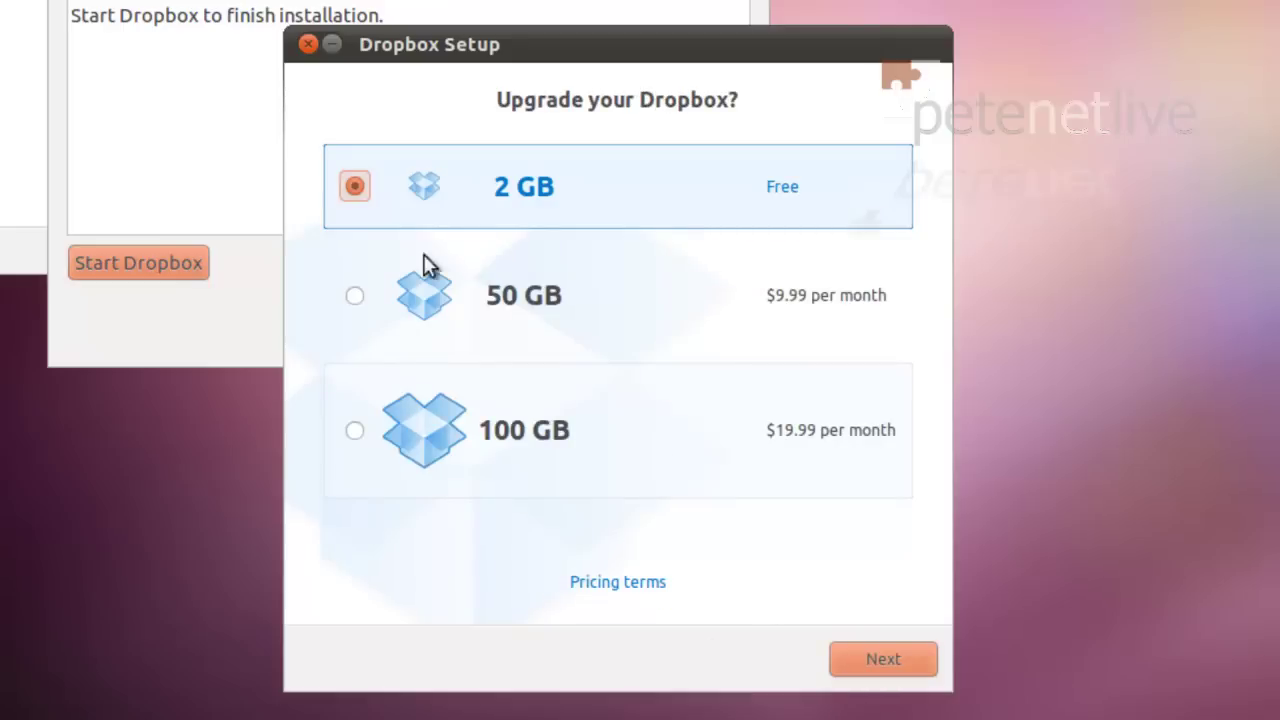
{"action": "left_click", "coordinate": [885, 660]}
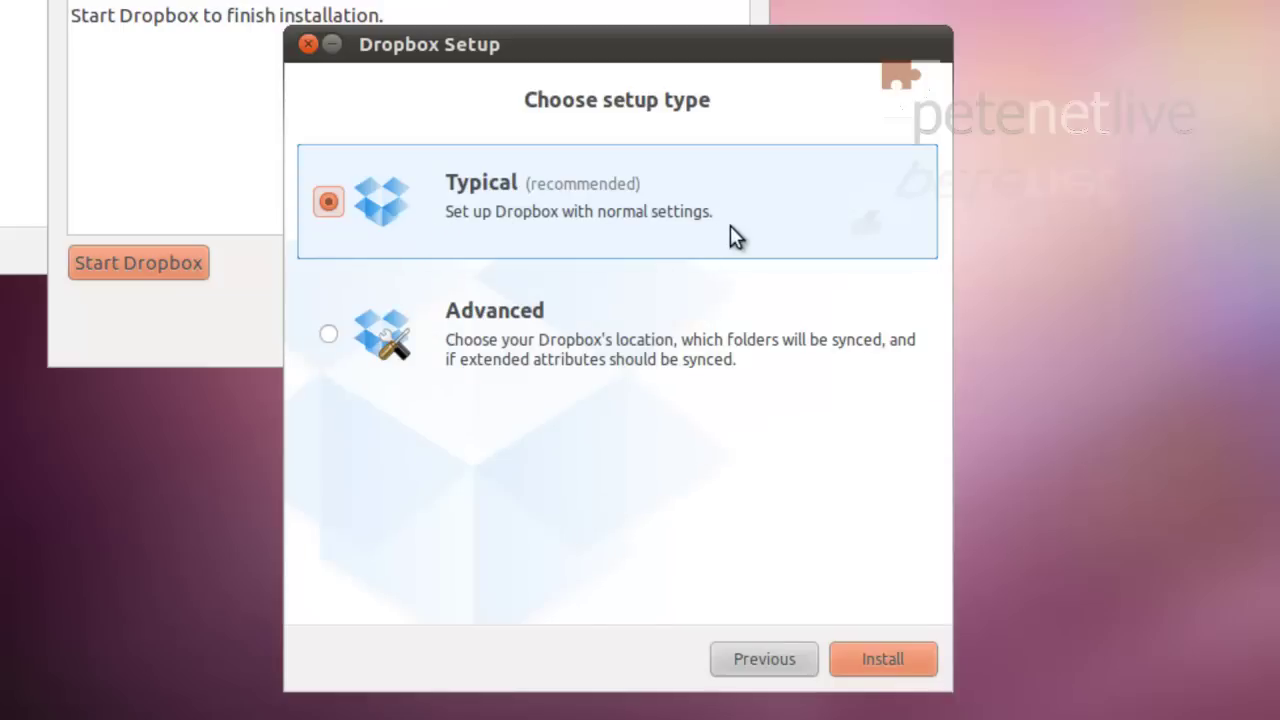
Step: Choose Advanced setup, keep the default /home/pete/Dropbox location, enable extended attributes, and sync all folders
{"action": "left_click", "coordinate": [333, 337]}
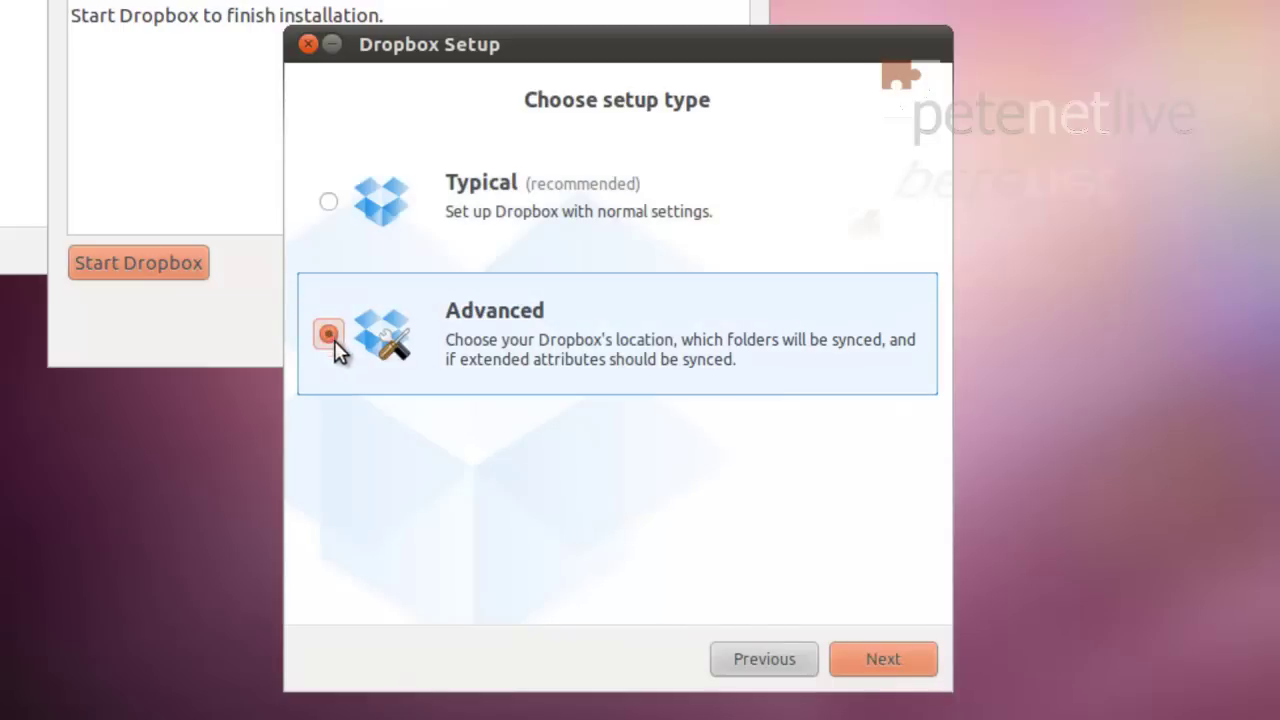
{"action": "left_click", "coordinate": [911, 662]}
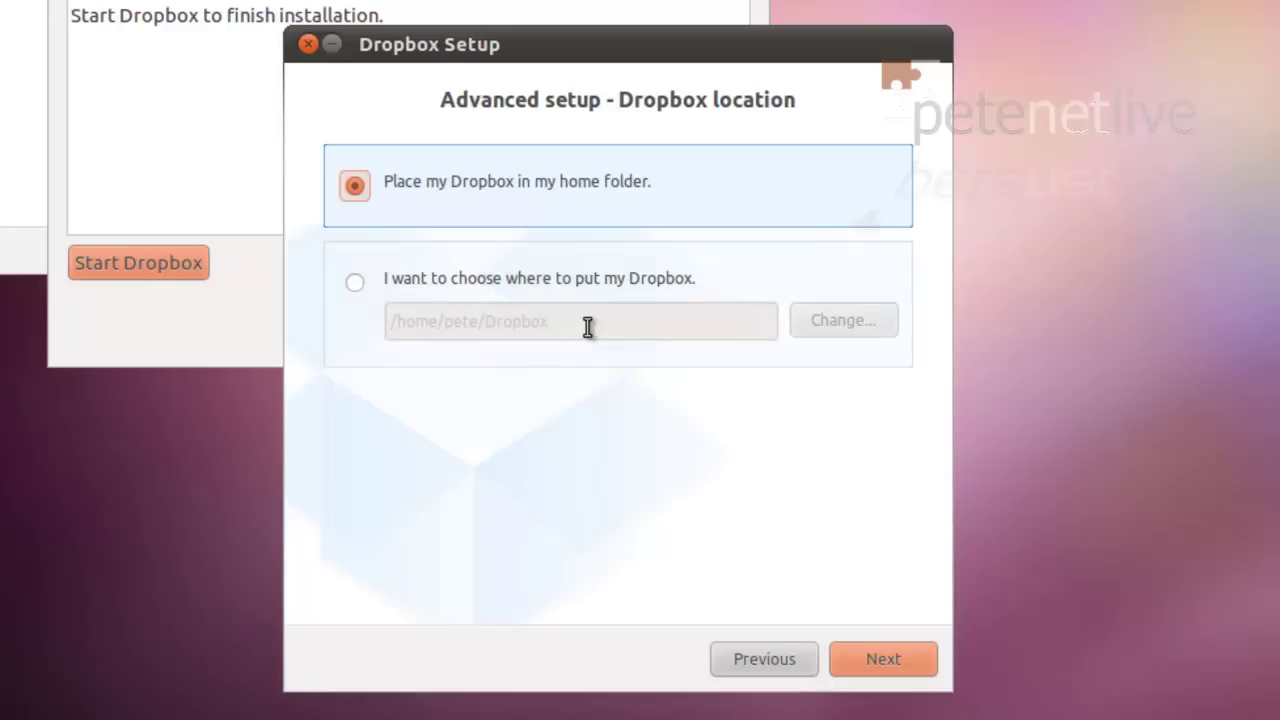
{"action": "left_click", "coordinate": [355, 284]}
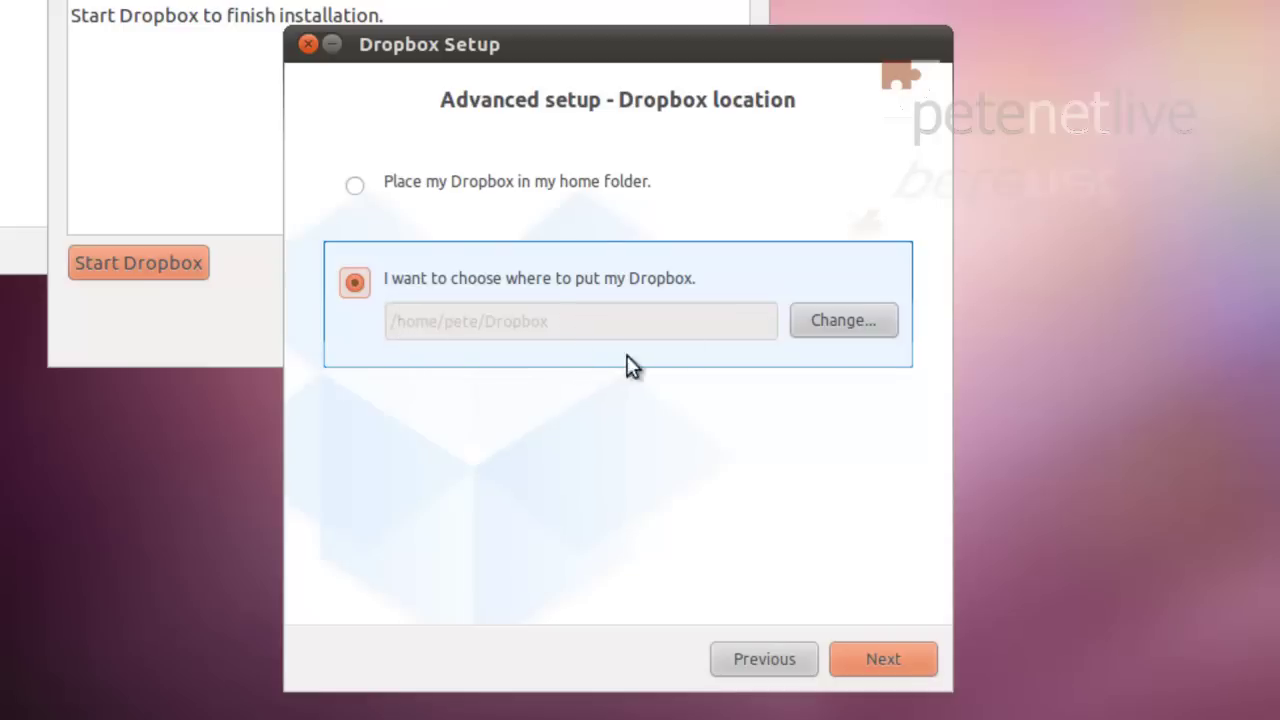
{"action": "left_click", "coordinate": [844, 320]}
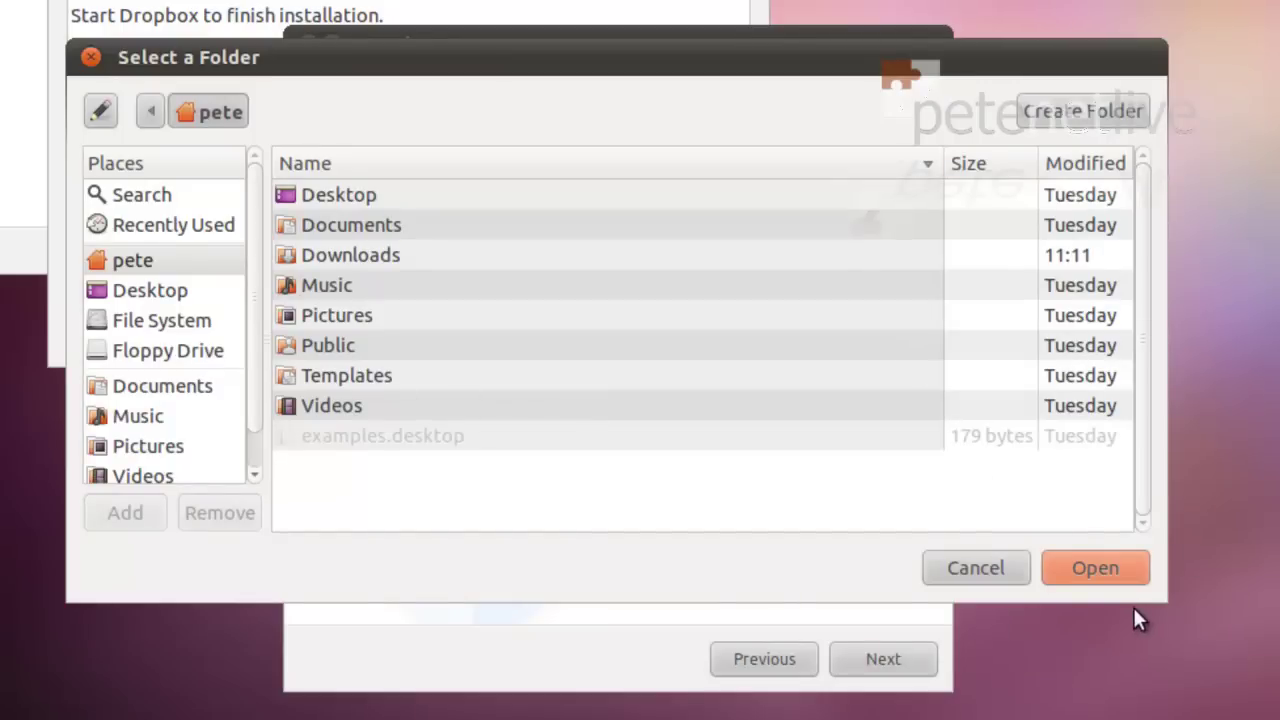
{"action": "left_click", "coordinate": [1008, 567]}
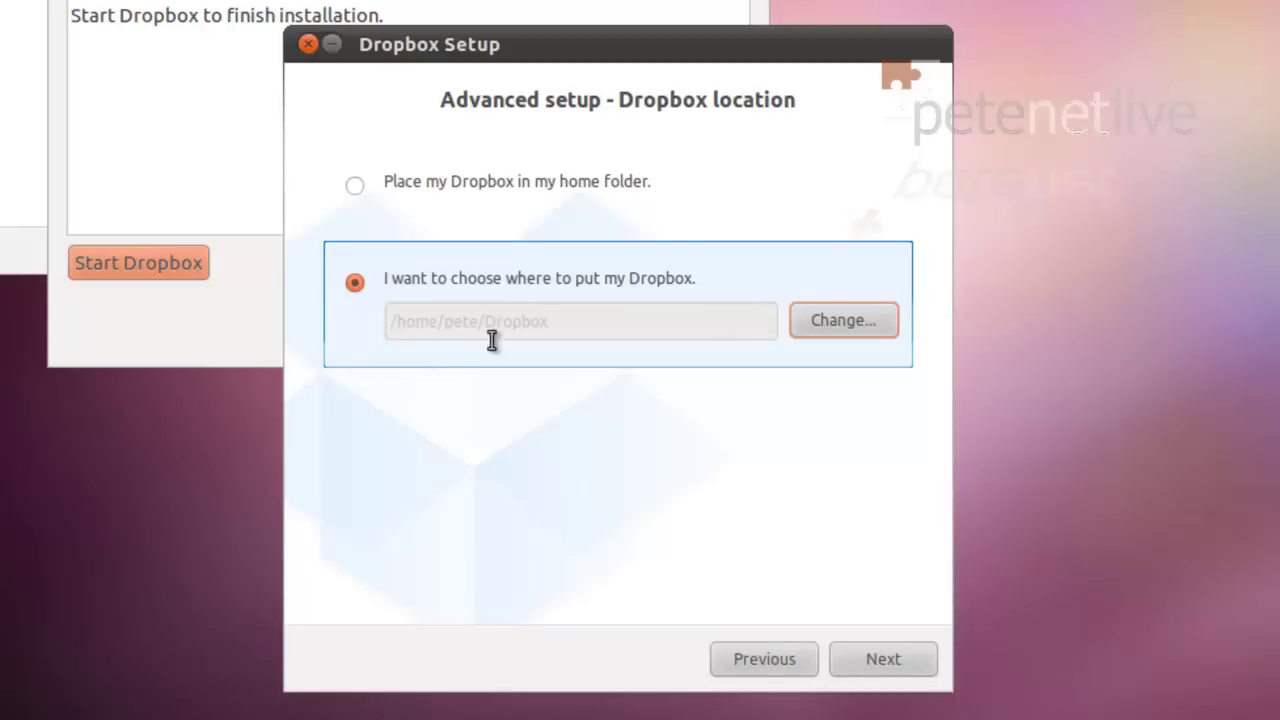
{"action": "left_click", "coordinate": [895, 660]}
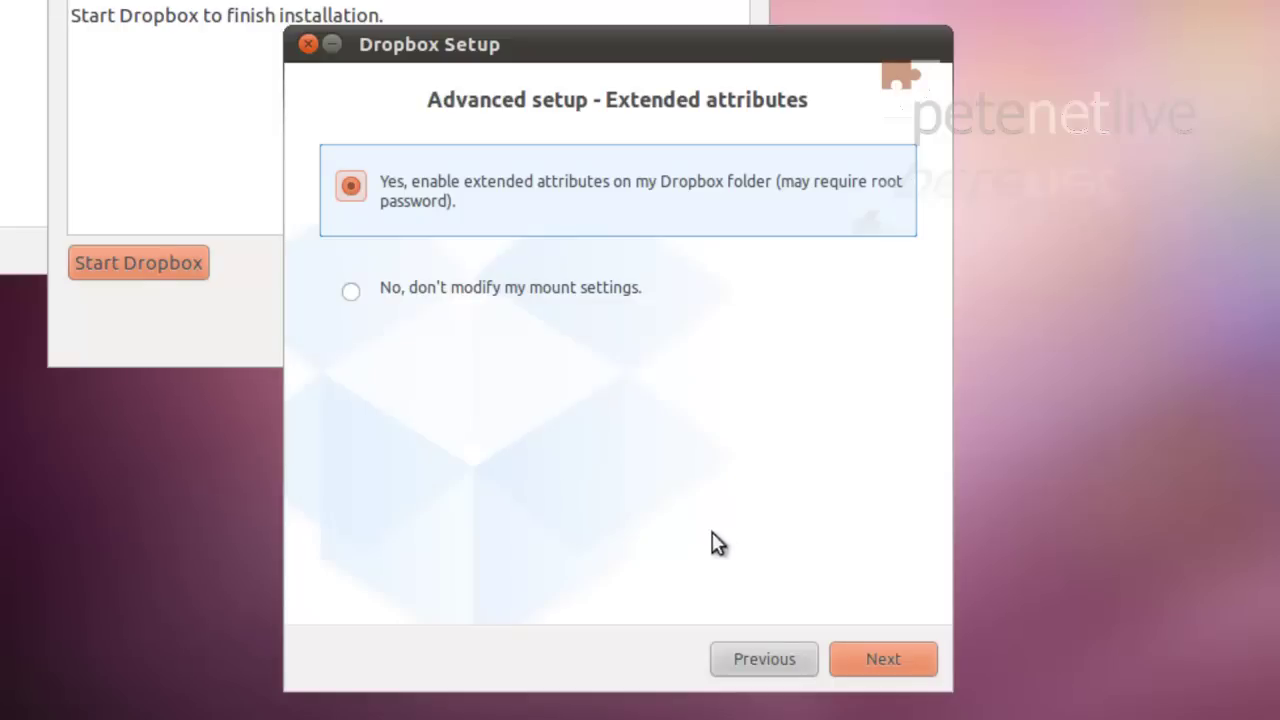
{"action": "left_click", "coordinate": [873, 658]}
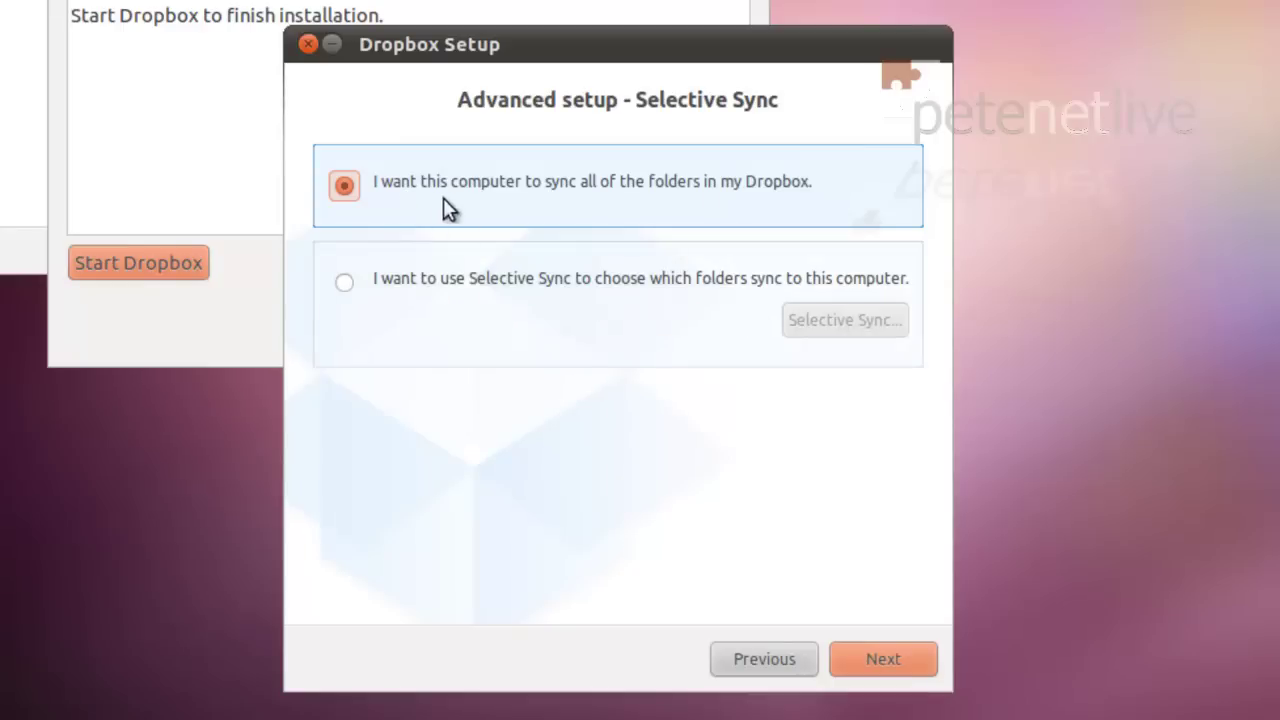
{"action": "left_click", "coordinate": [884, 663]}
Step: Page through the tour and finish with 'Open my Dropbox folder now' ticked
{"action": "left_click", "coordinate": [882, 656]}
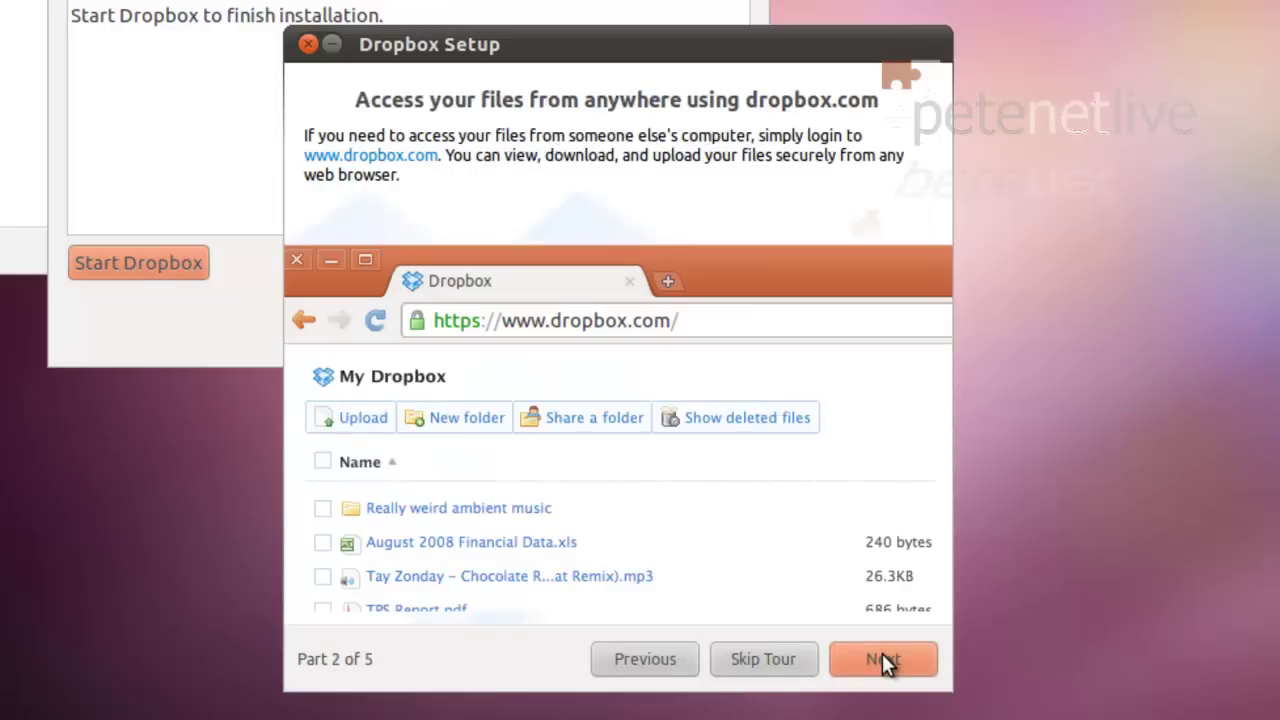
{"action": "left_click", "coordinate": [882, 660]}
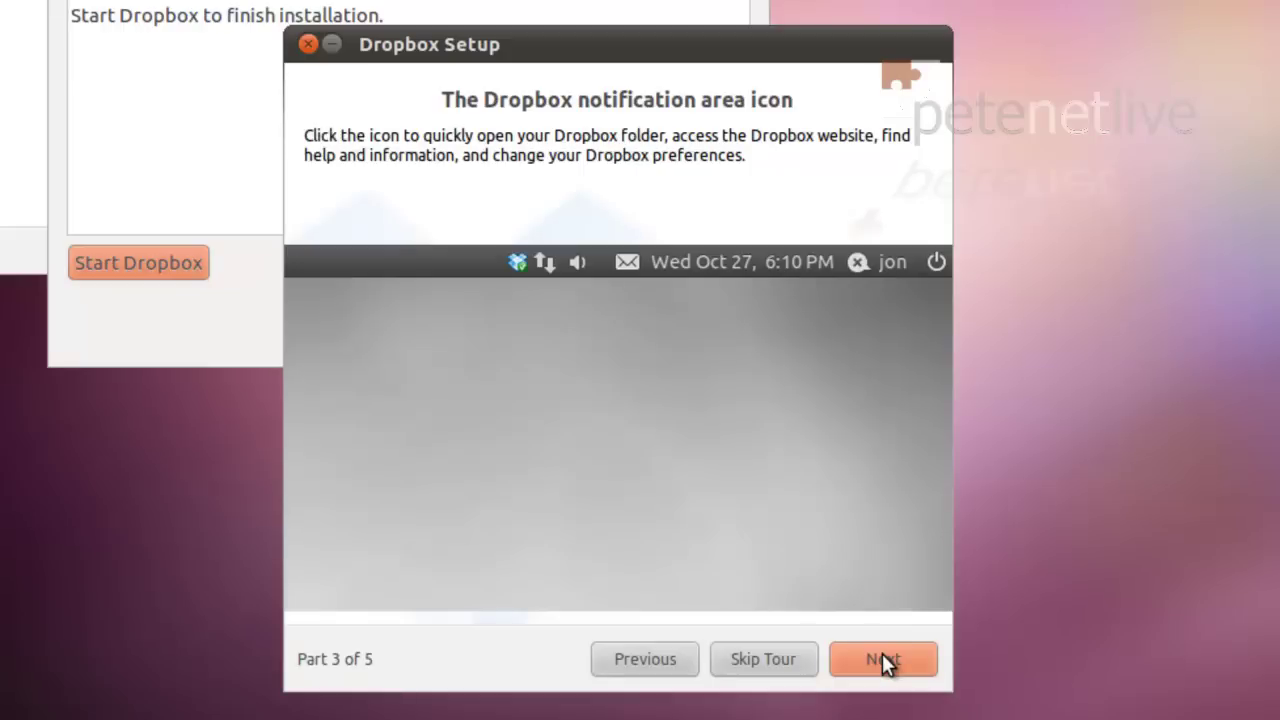
{"action": "left_click", "coordinate": [882, 660]}
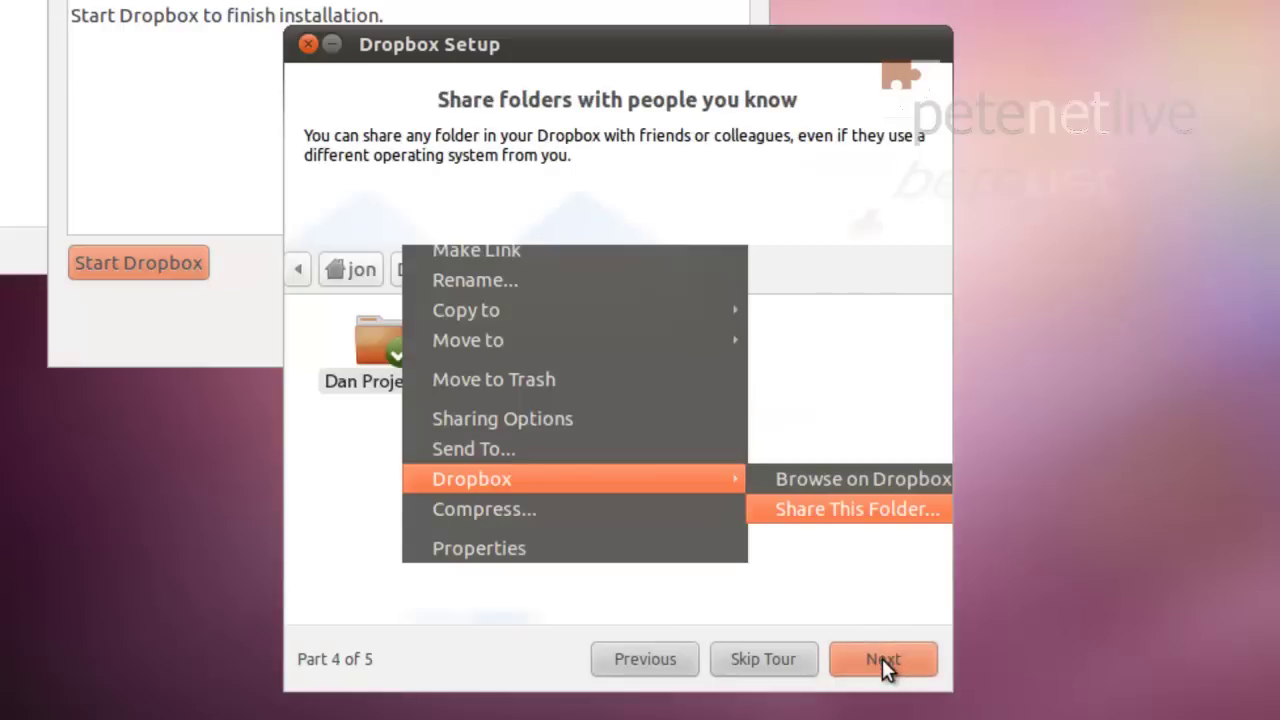
{"action": "left_click", "coordinate": [882, 658]}
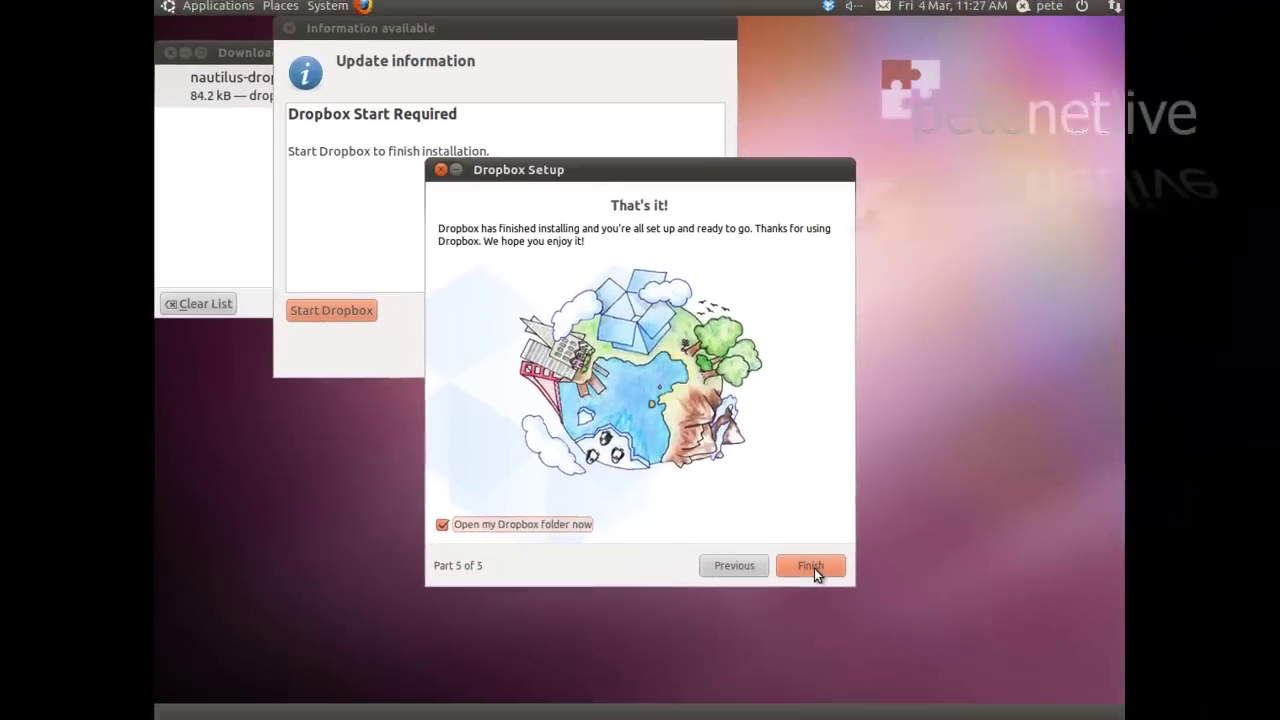
{"action": "left_click", "coordinate": [813, 566]}
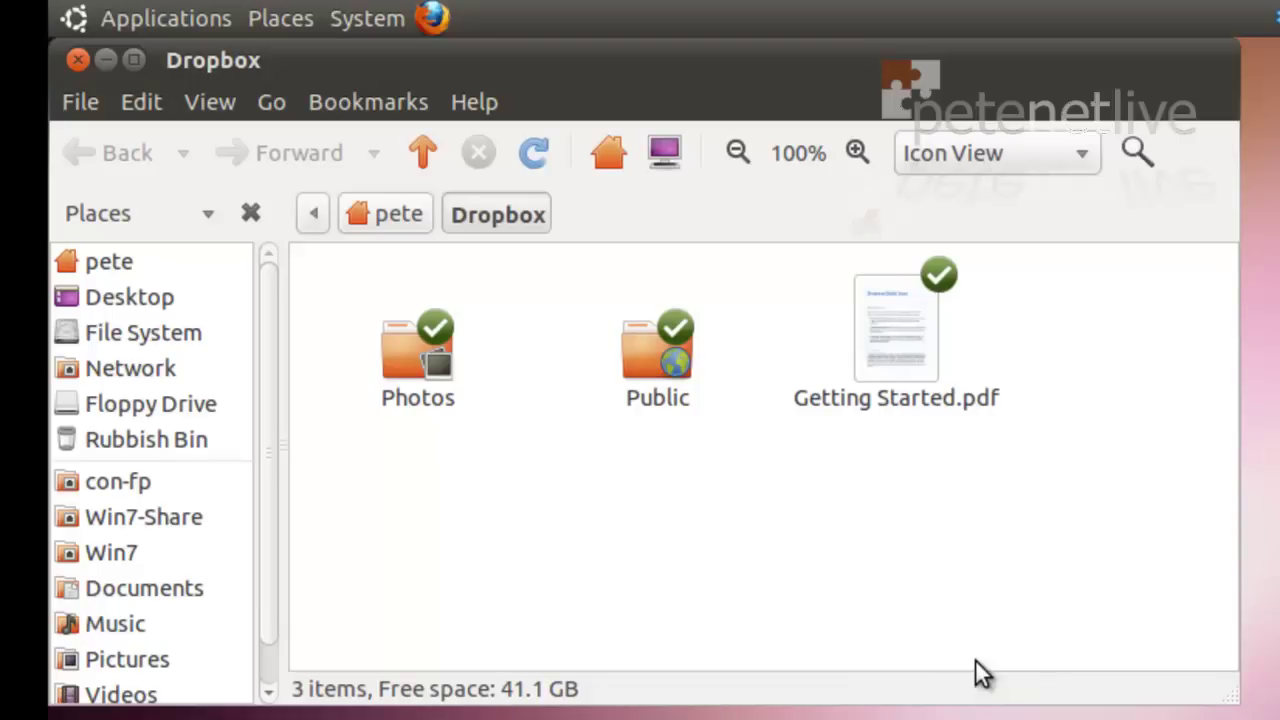
Step: Create an empty file named 'Petes Test Document' in the Ubuntu Dropbox folder
{"action": "right_click", "coordinate": [599, 507]}
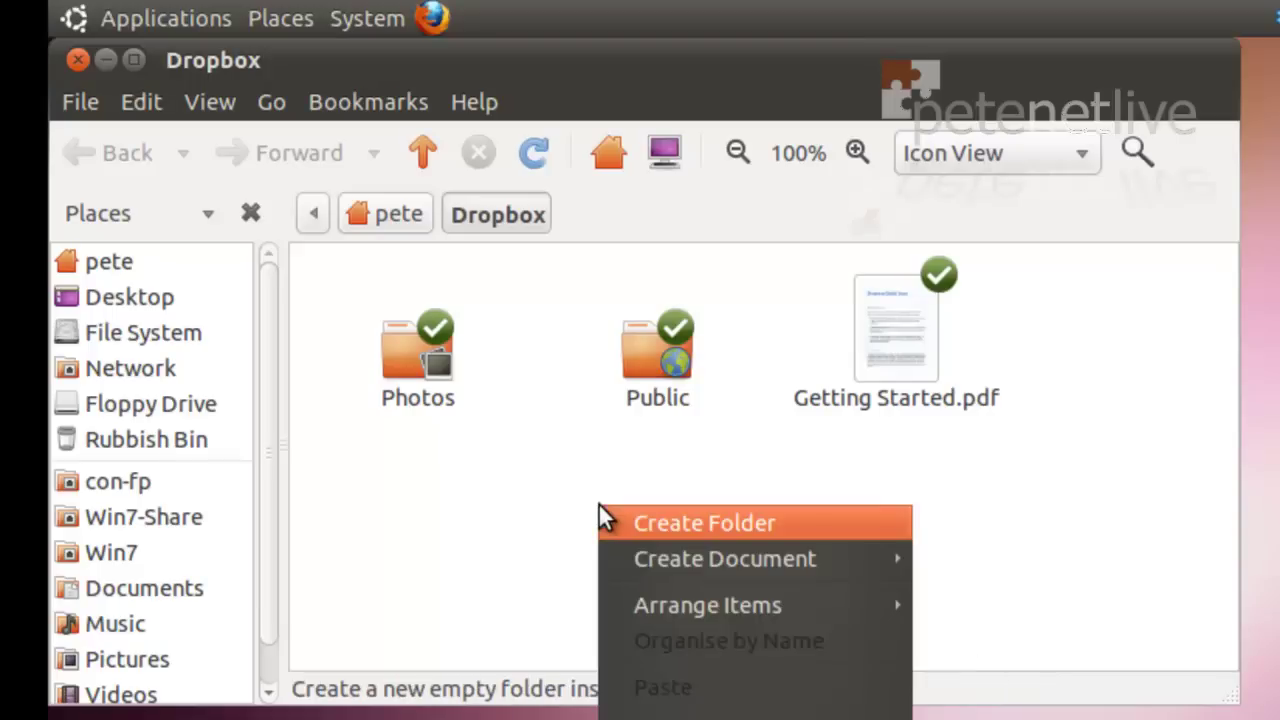
{"action": "mouse_move", "coordinate": [651, 560]}
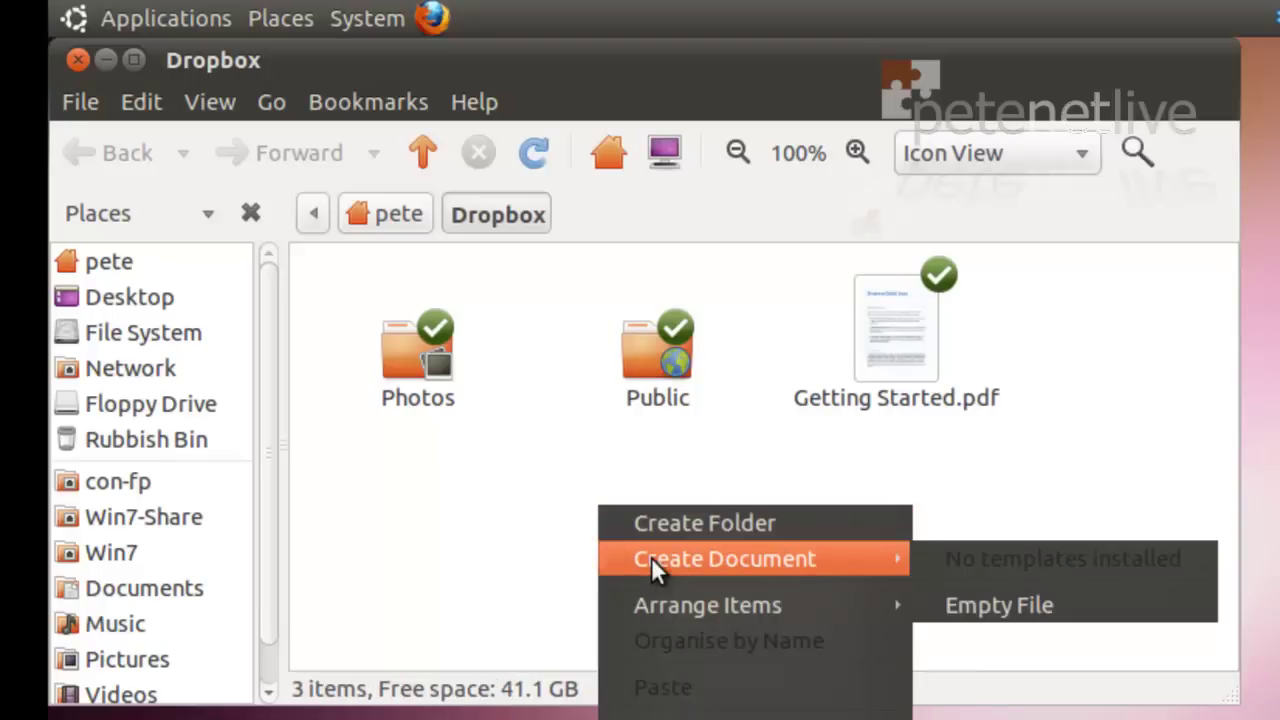
{"action": "left_click", "coordinate": [1045, 608]}
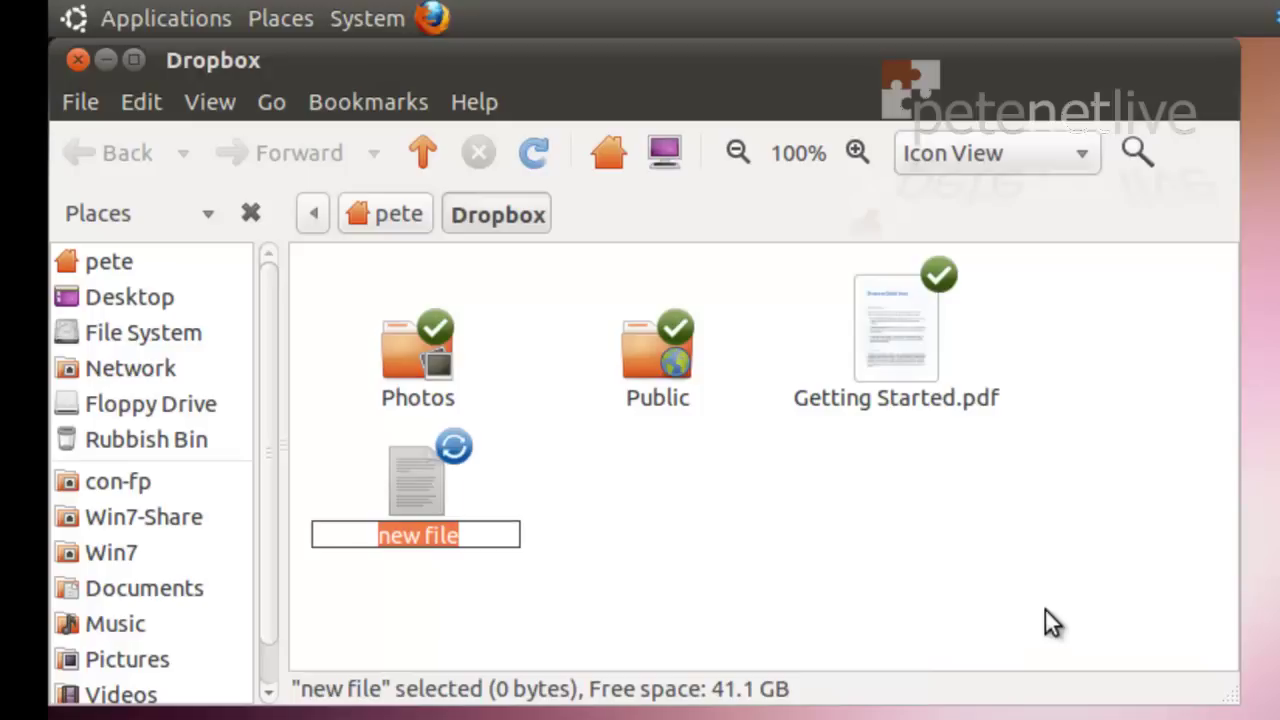
{"action": "type", "text": "Petes"}
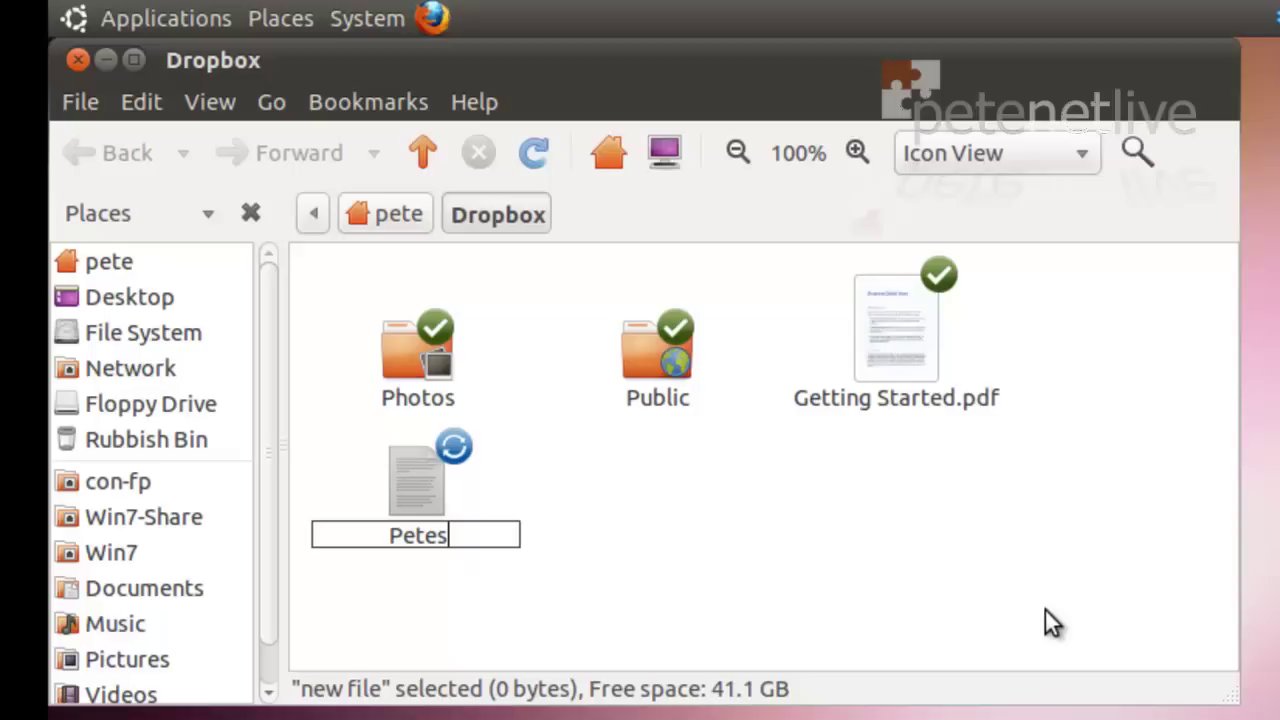
{"action": "type", "text": " T"}
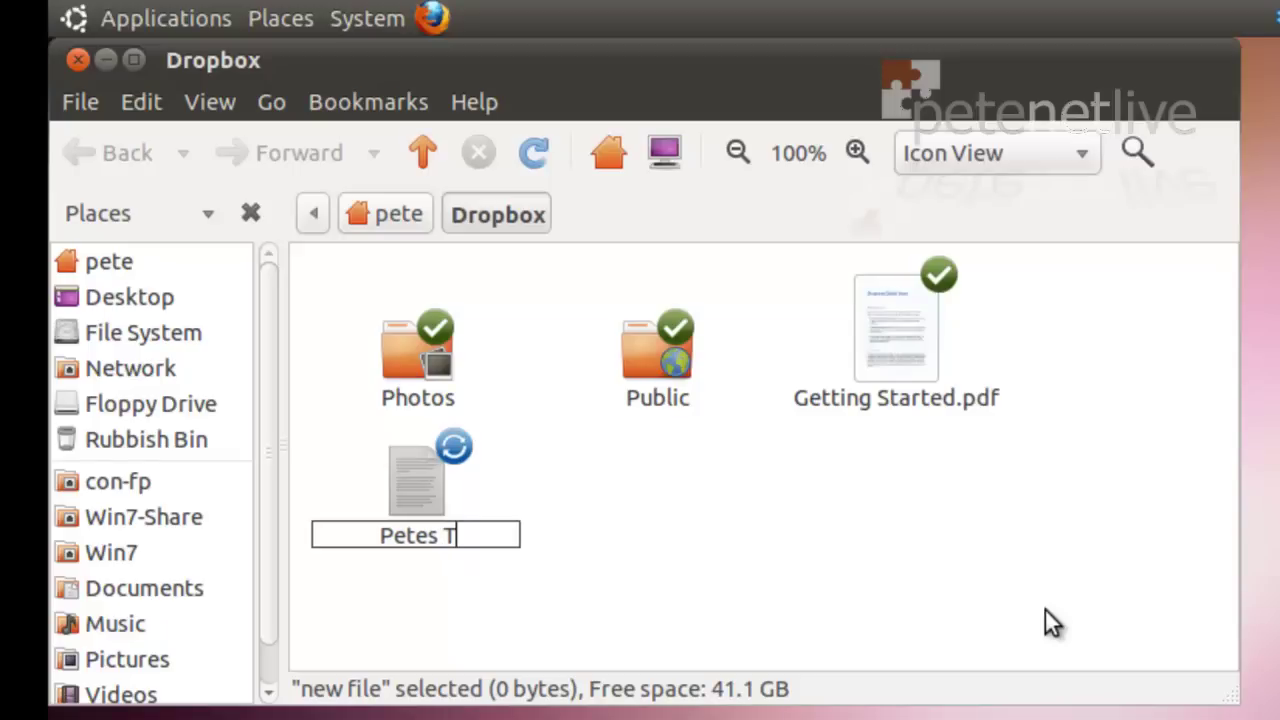
{"action": "type", "text": "est Document"}
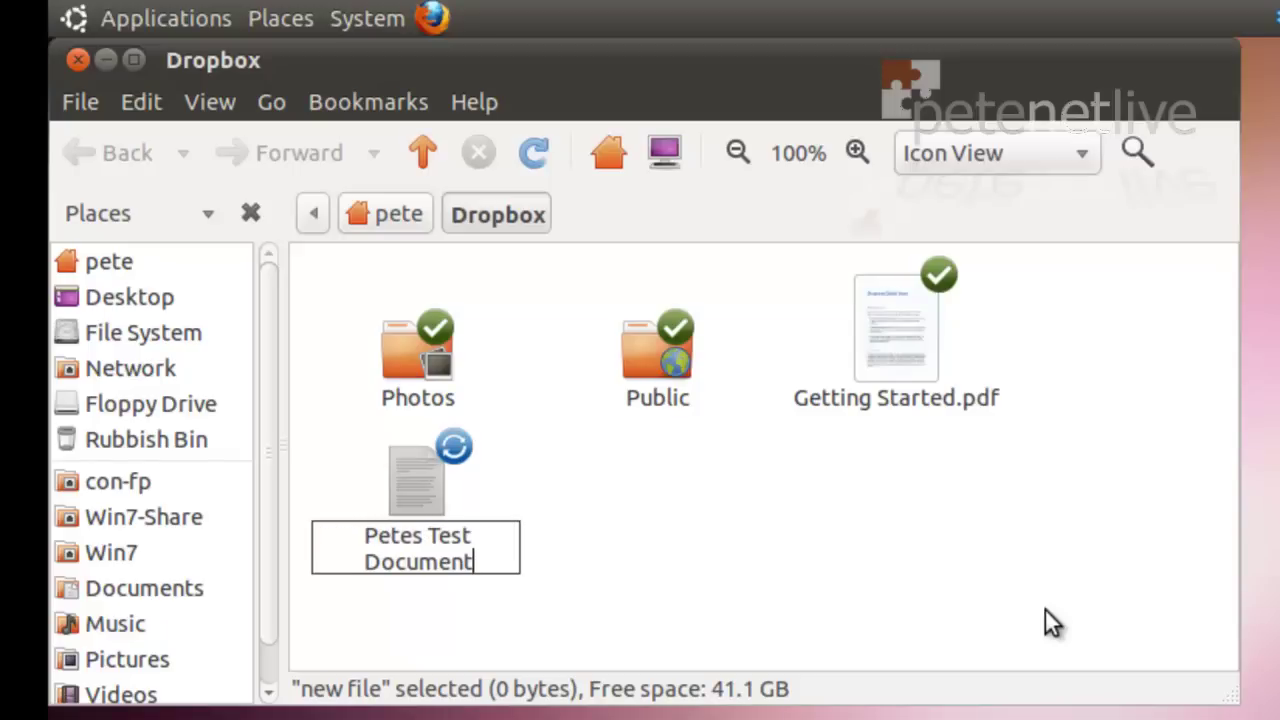
{"action": "key", "text": "Return"}
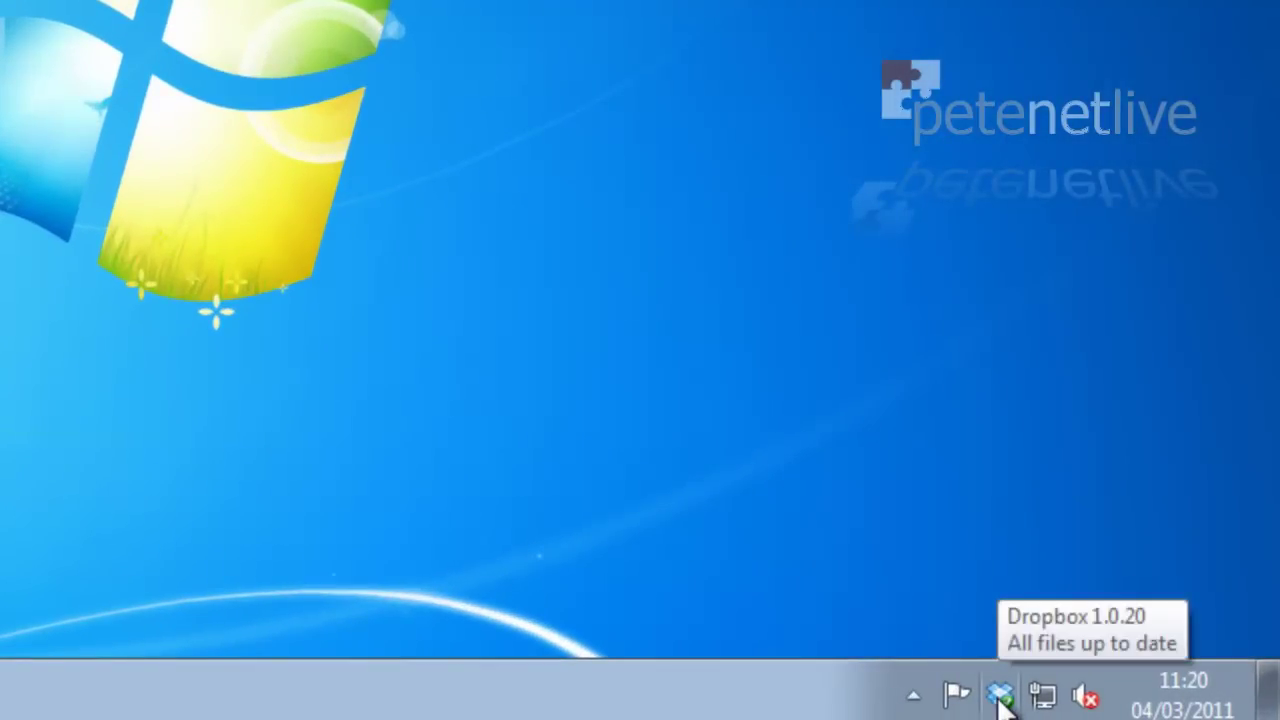
Step: Open the Dropbox folder from the Windows tray icon and check Petes Test Document's details
{"action": "right_click", "coordinate": [1000, 697]}
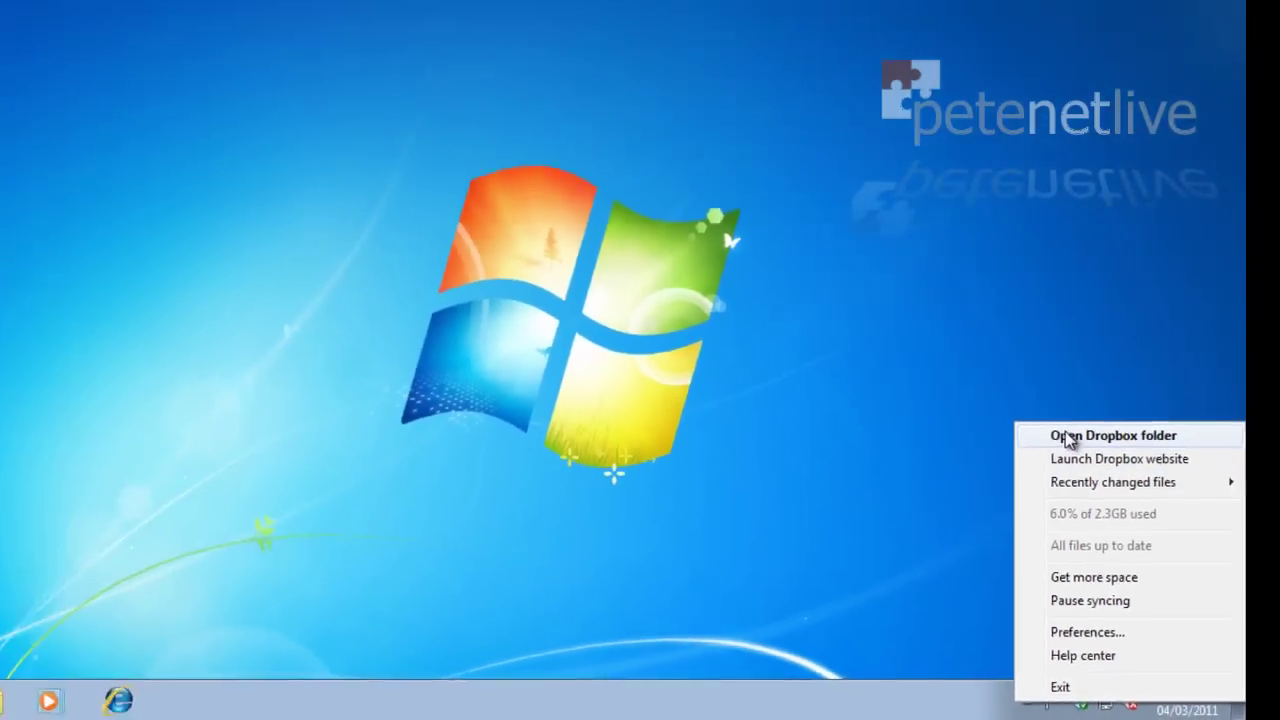
{"action": "left_click", "coordinate": [975, 247]}
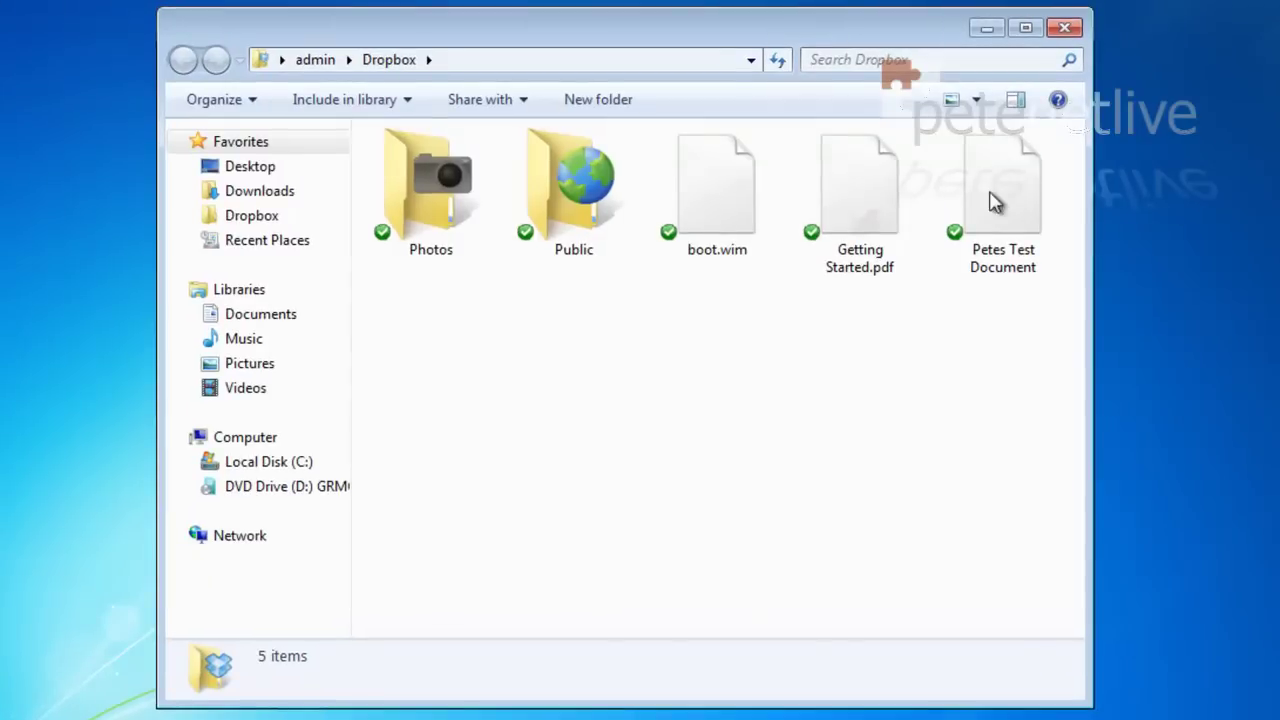
{"action": "left_click", "coordinate": [990, 200]}
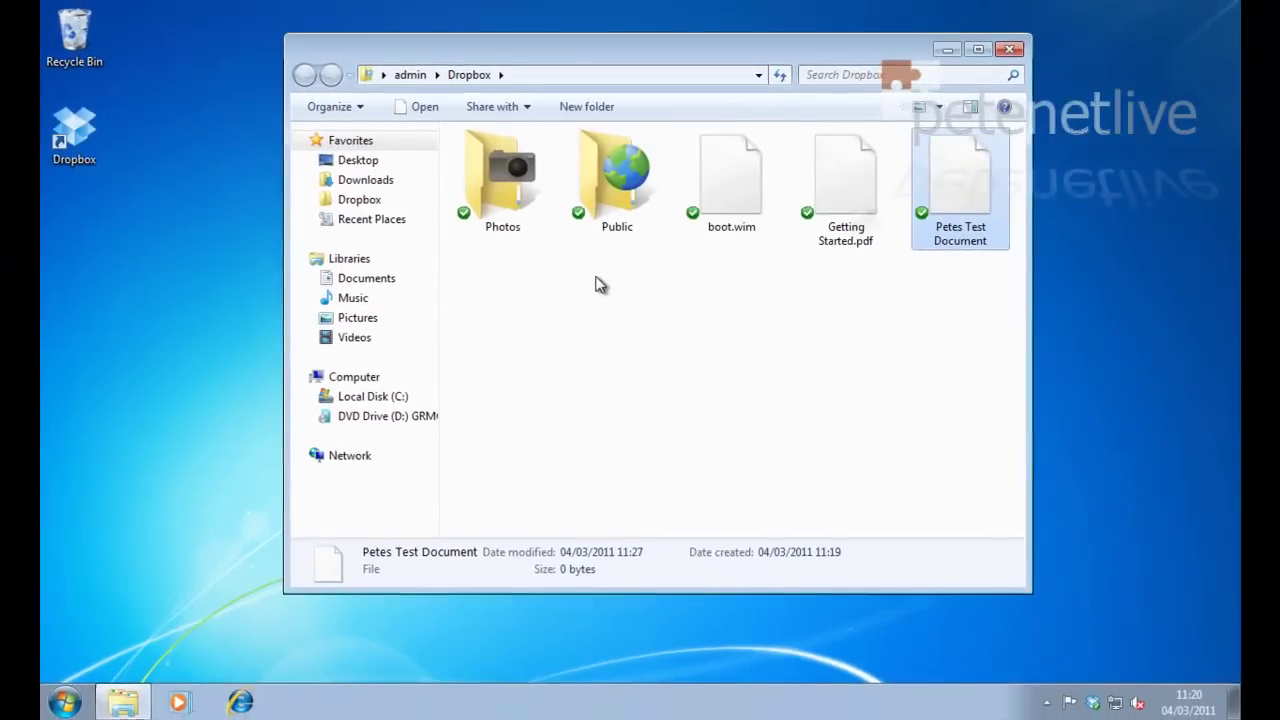
{"action": "right_click", "coordinate": [571, 305]}
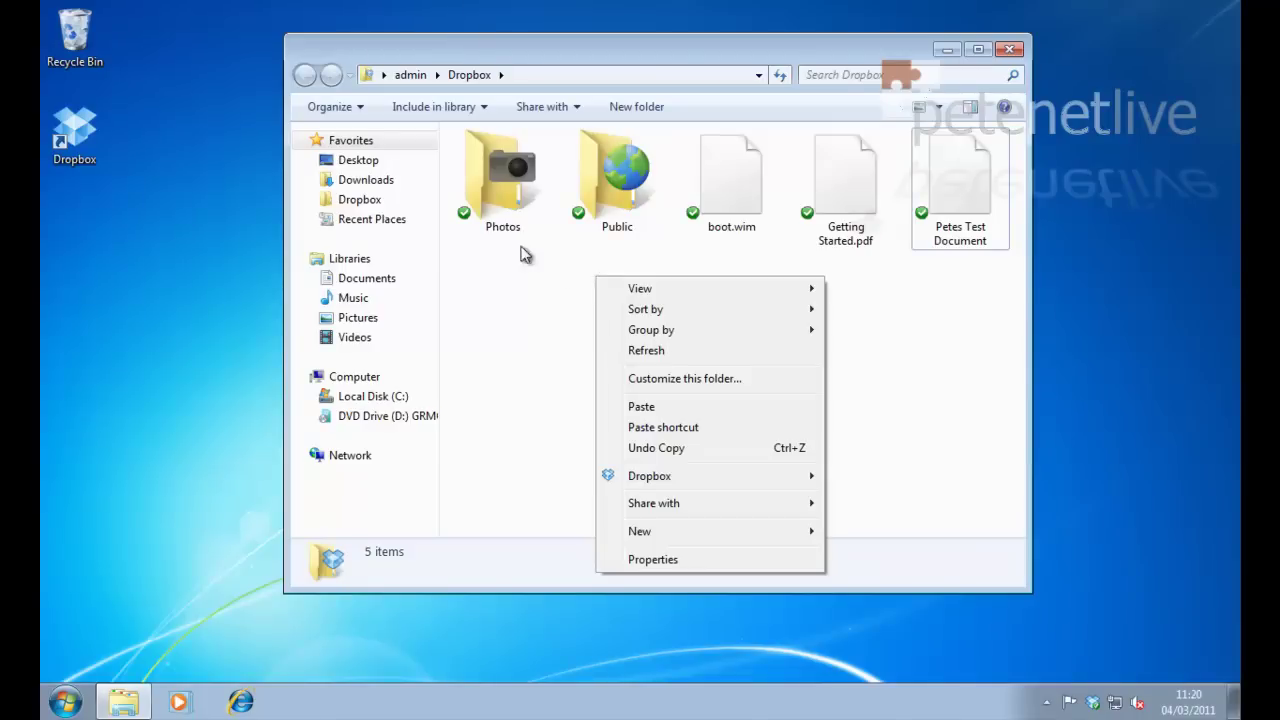
Step: Open Dropbox's Photos folder and copy the Penguins picture from Sample Pictures
{"action": "left_click", "coordinate": [500, 200]}
{"action": "double_click", "coordinate": [500, 200]}
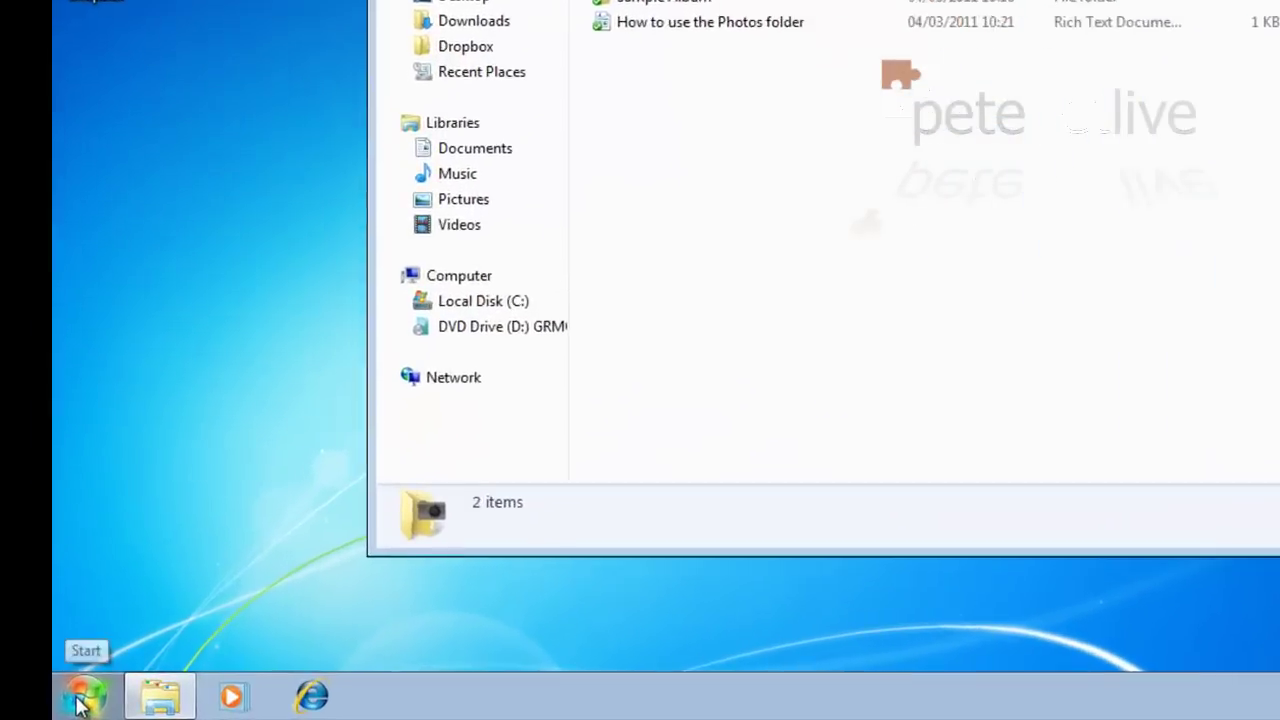
{"action": "left_click", "coordinate": [65, 702]}
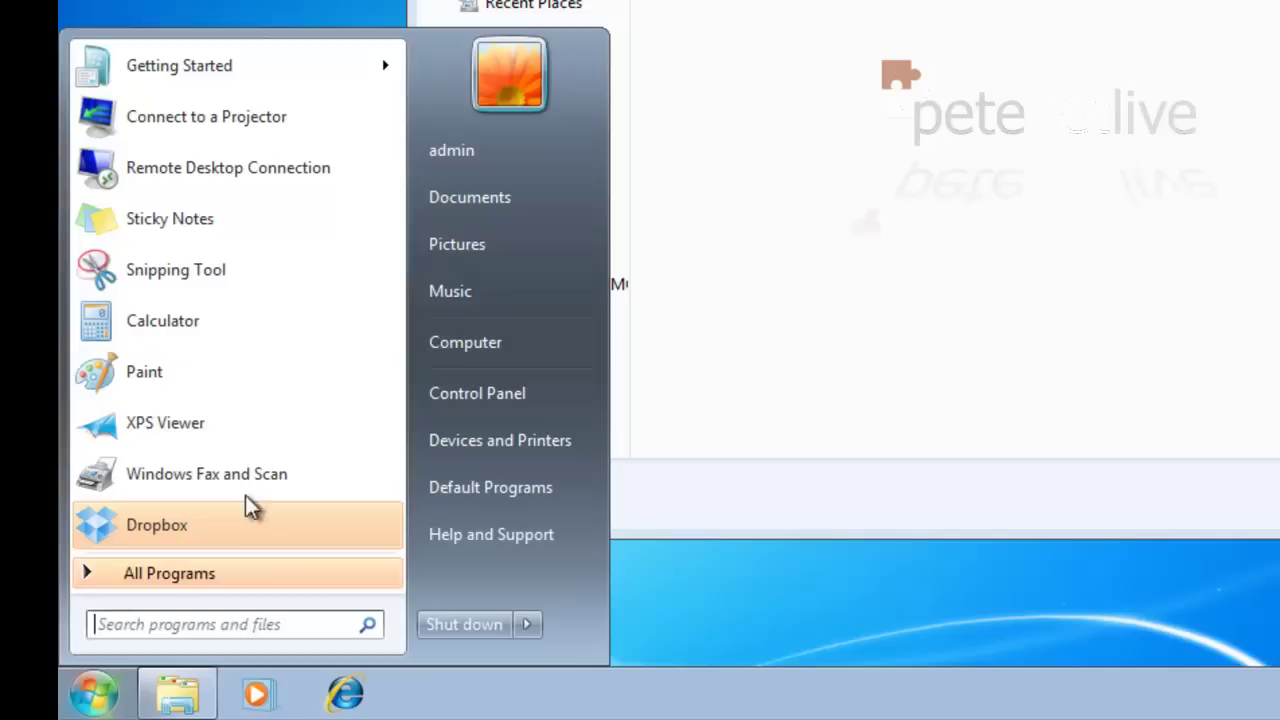
{"action": "left_click", "coordinate": [455, 250]}
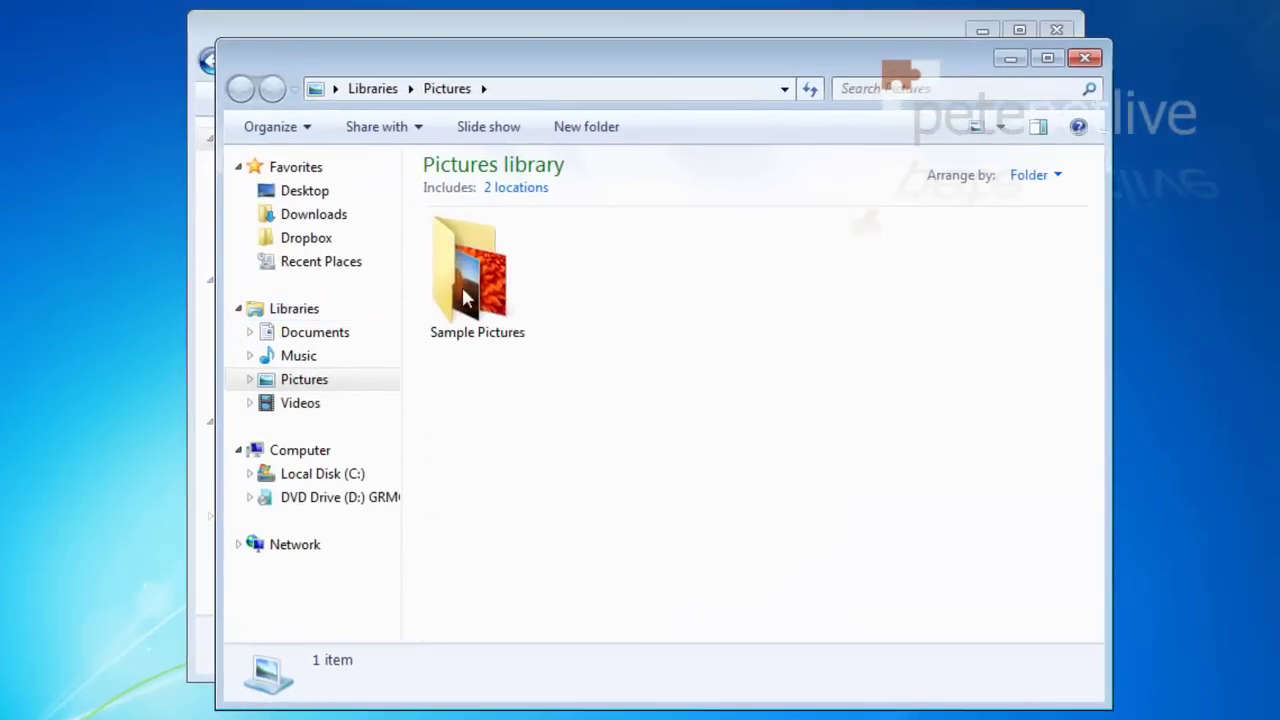
{"action": "double_click", "coordinate": [456, 293]}
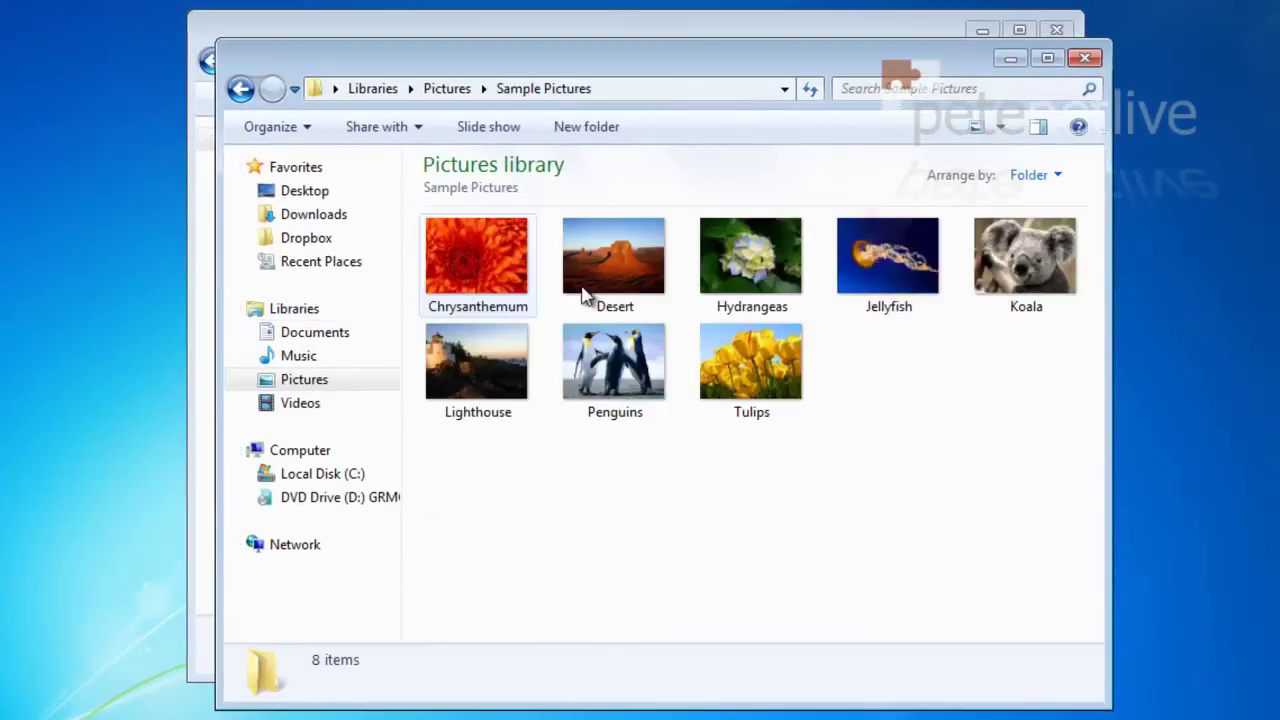
{"action": "left_click", "coordinate": [619, 386]}
{"action": "right_click", "coordinate": [619, 386]}
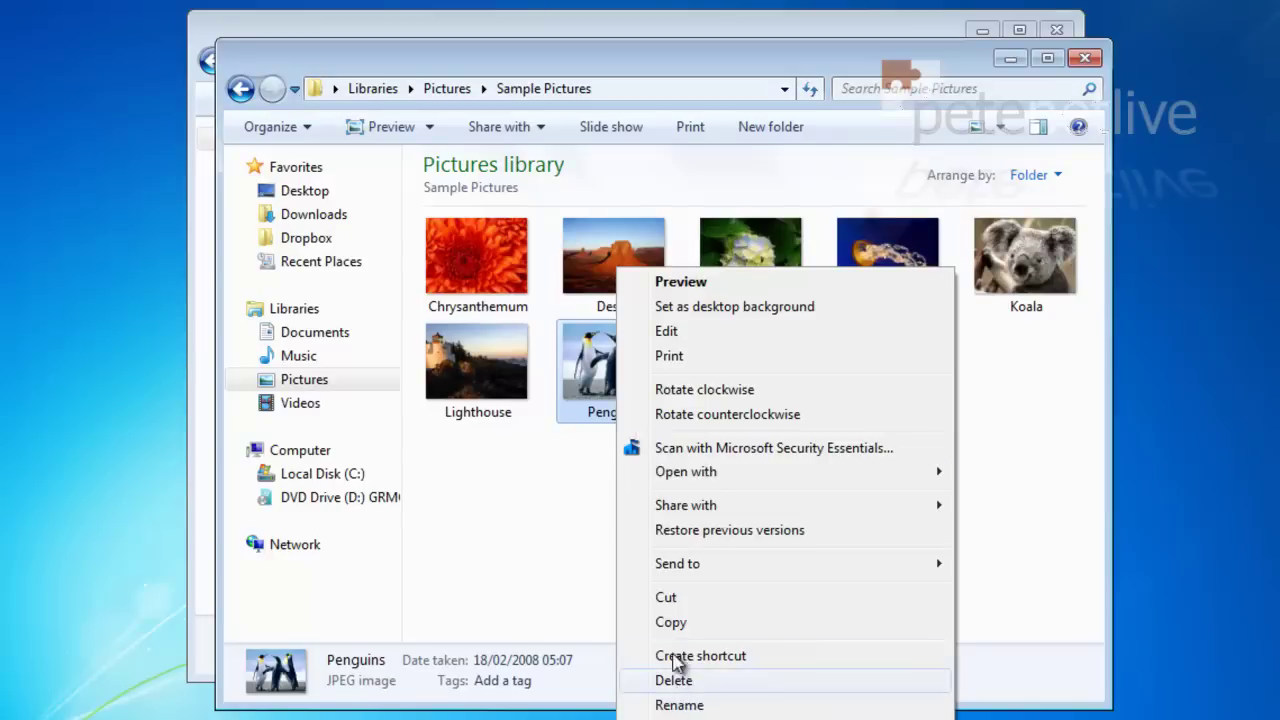
{"action": "left_click", "coordinate": [668, 622]}
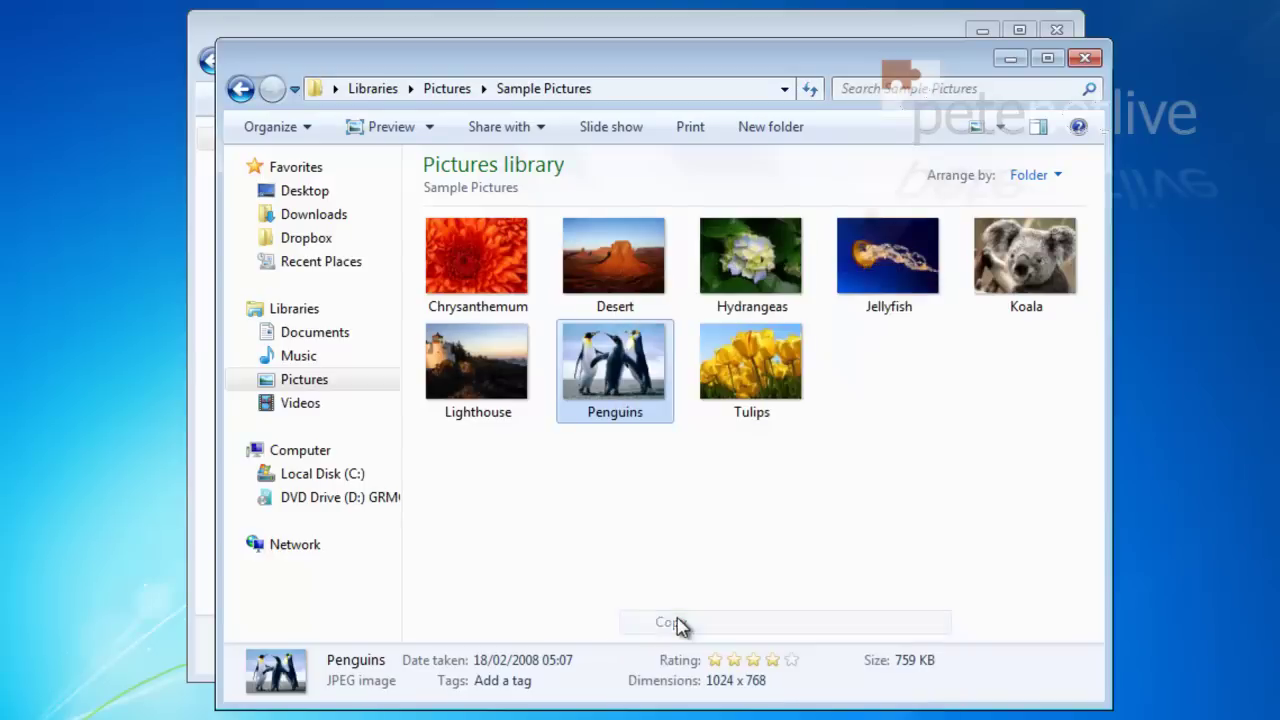
Step: Paste the Penguins picture into the Dropbox Photos folder
{"action": "left_click", "coordinate": [1085, 57]}
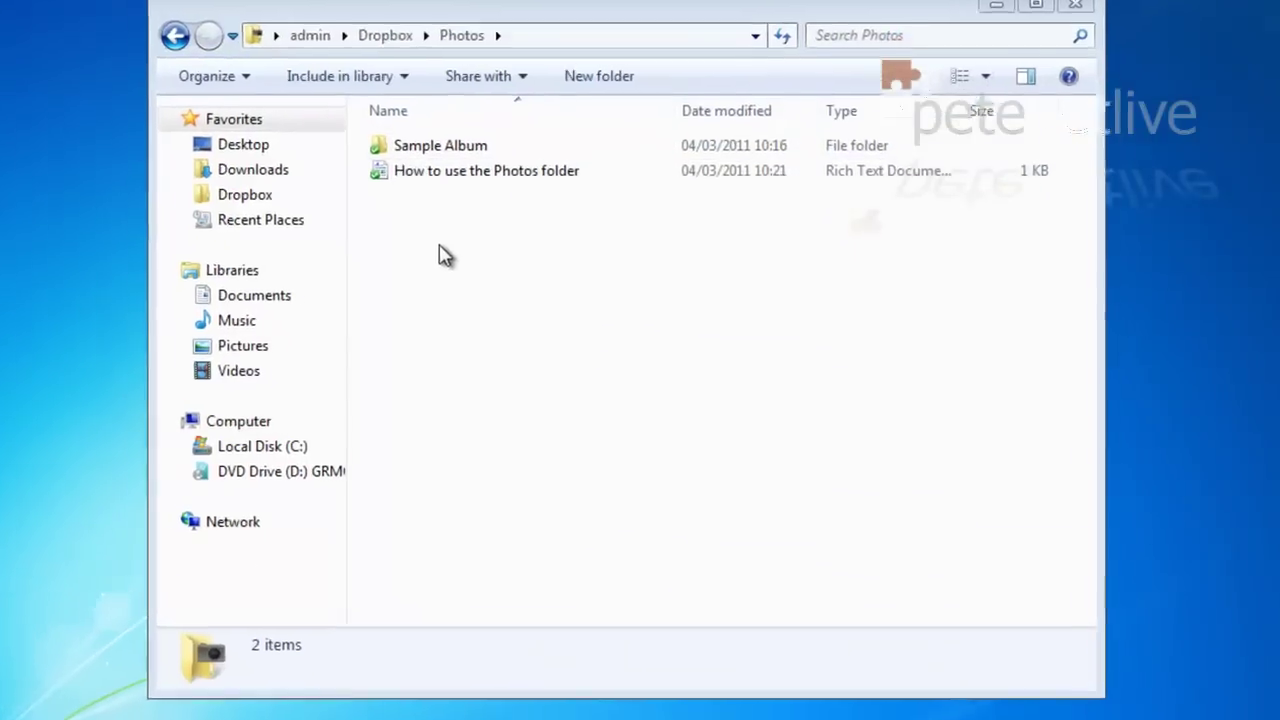
{"action": "right_click", "coordinate": [460, 257]}
{"action": "left_click", "coordinate": [370, 400]}
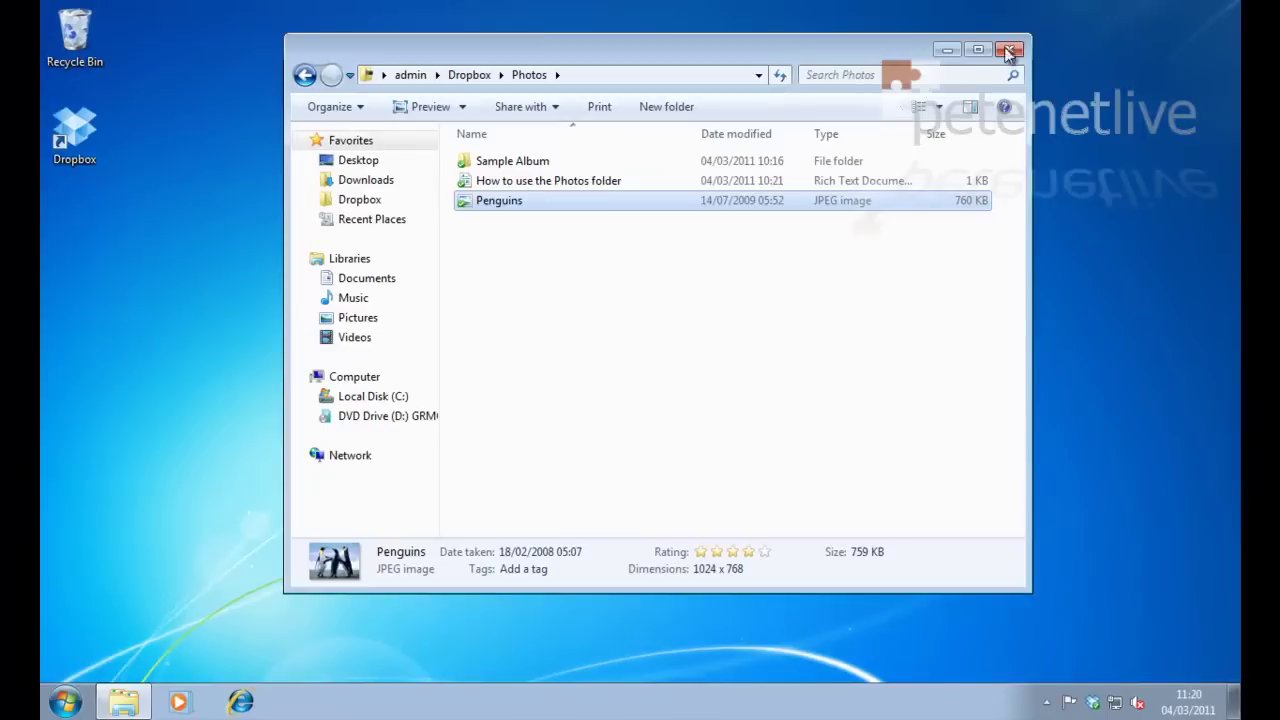
Step: Close Windows Explorer and open Dropbox's Photos folder in Nautilus to find Penguins.jpg
{"action": "left_click", "coordinate": [1009, 52]}
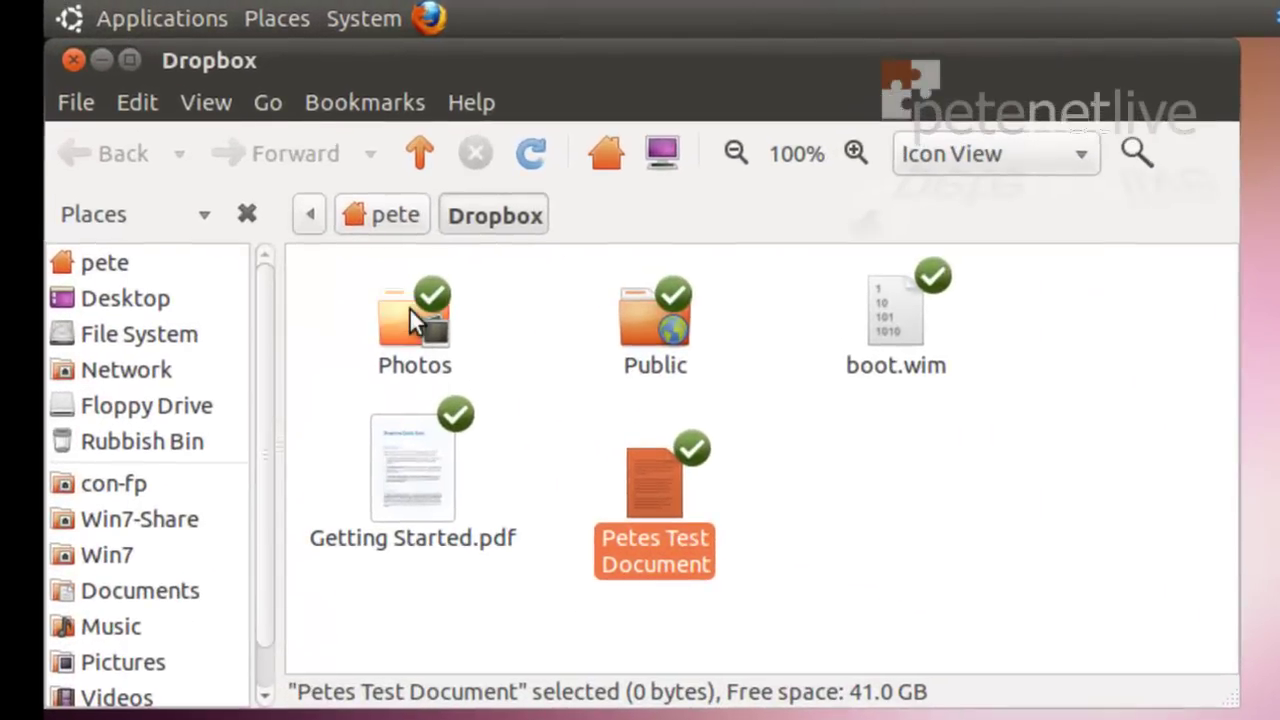
{"action": "double_click", "coordinate": [409, 309]}
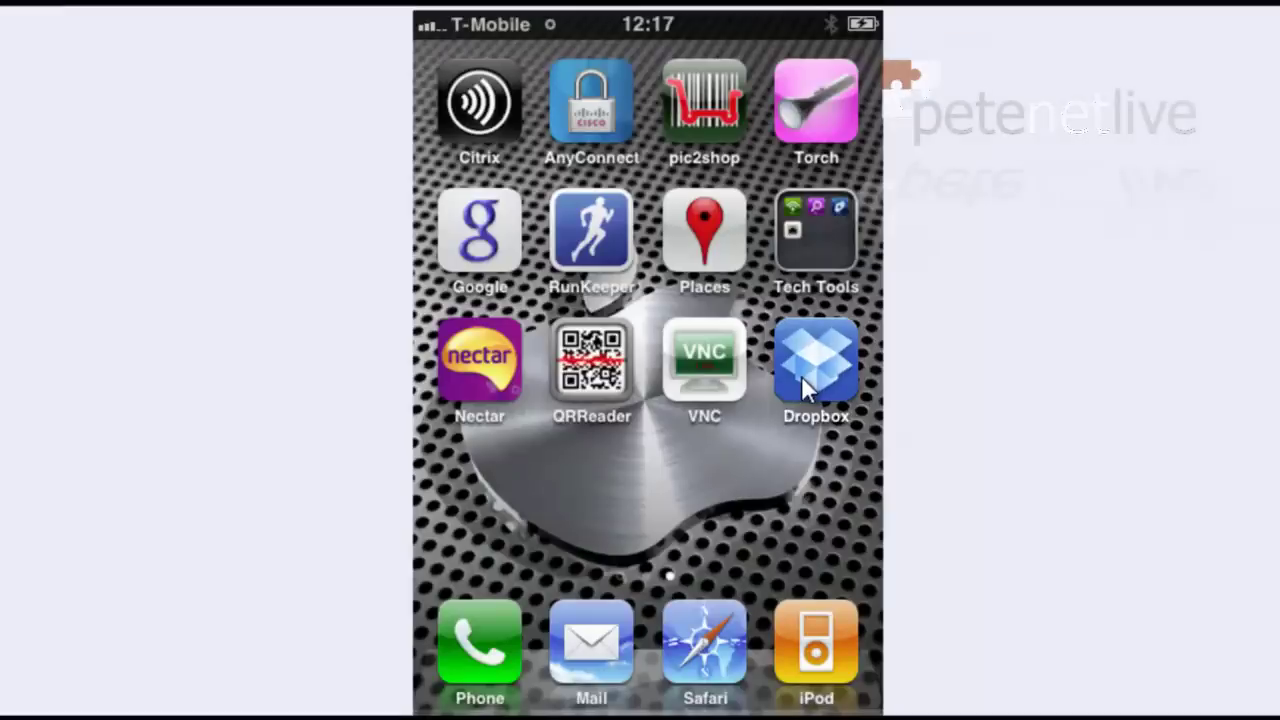
Step: Launch the Dropbox app from the iPhone home screen
{"action": "left_click", "coordinate": [801, 375]}
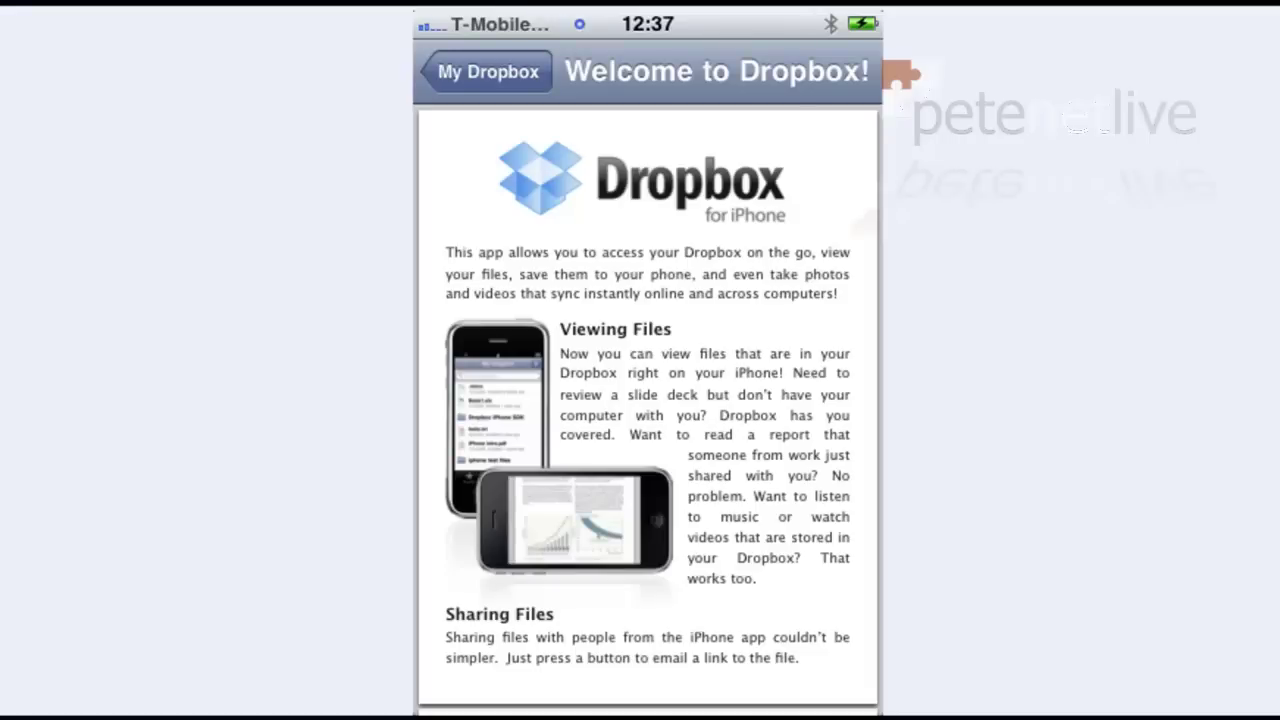
Step: On the iPhone, open Penguins.jpg from My Dropbox's Photos folder in full screen
{"action": "left_click", "coordinate": [487, 71]}
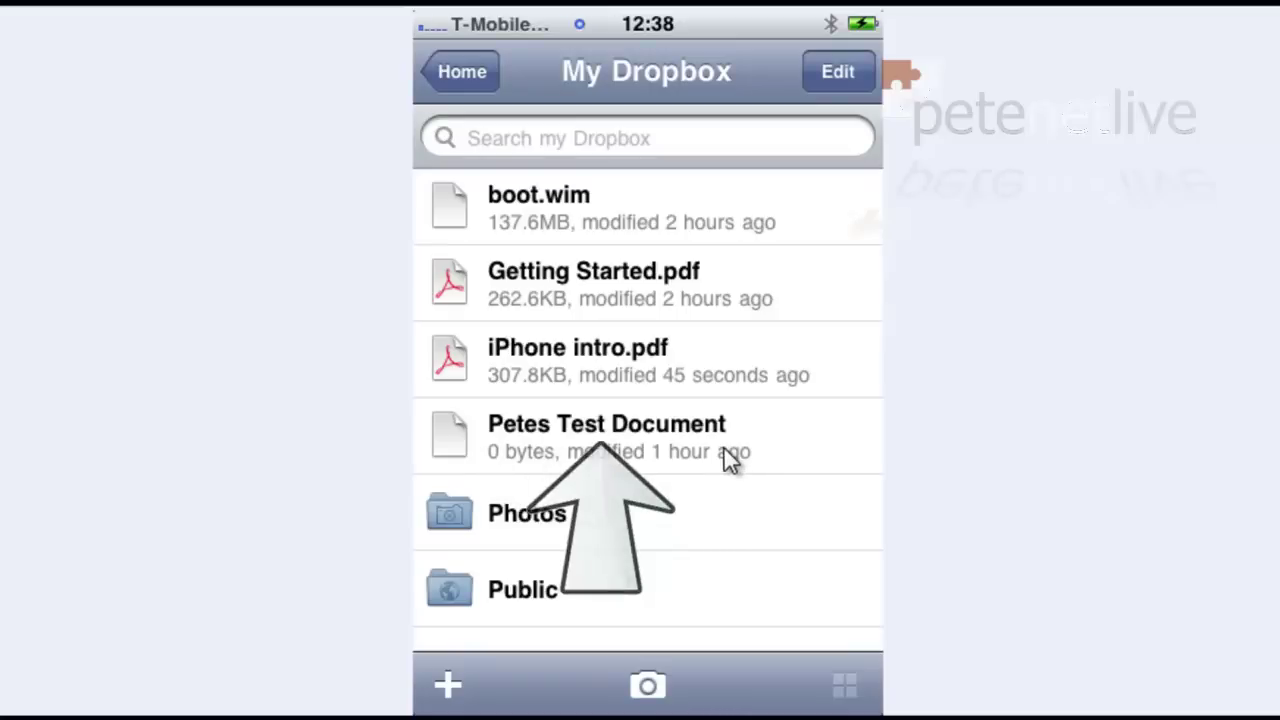
{"action": "left_click", "coordinate": [465, 521]}
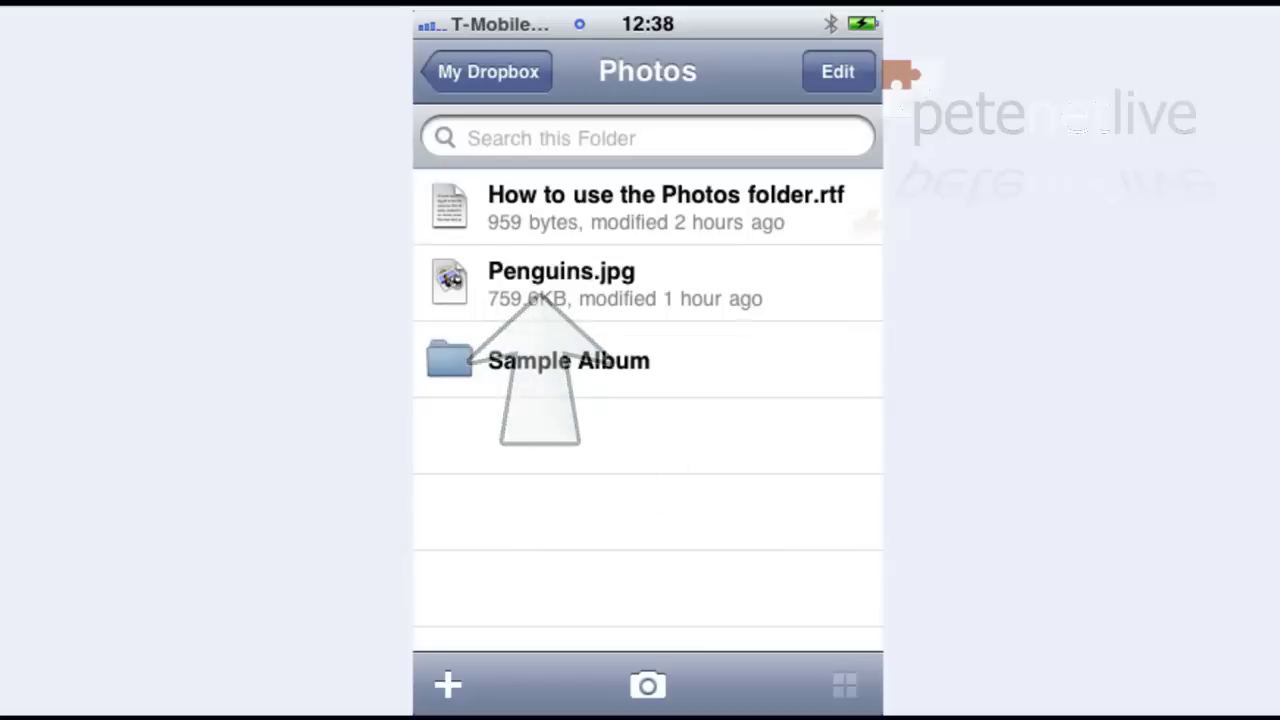
{"action": "left_click", "coordinate": [455, 290]}
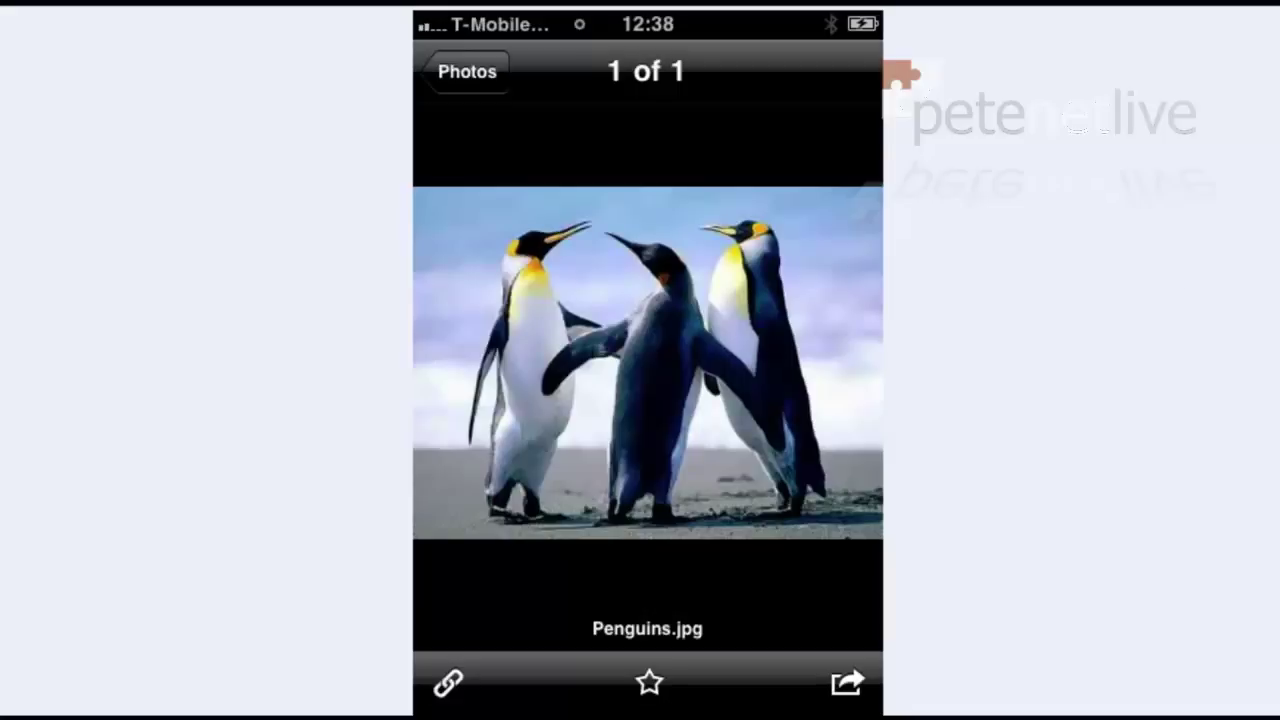